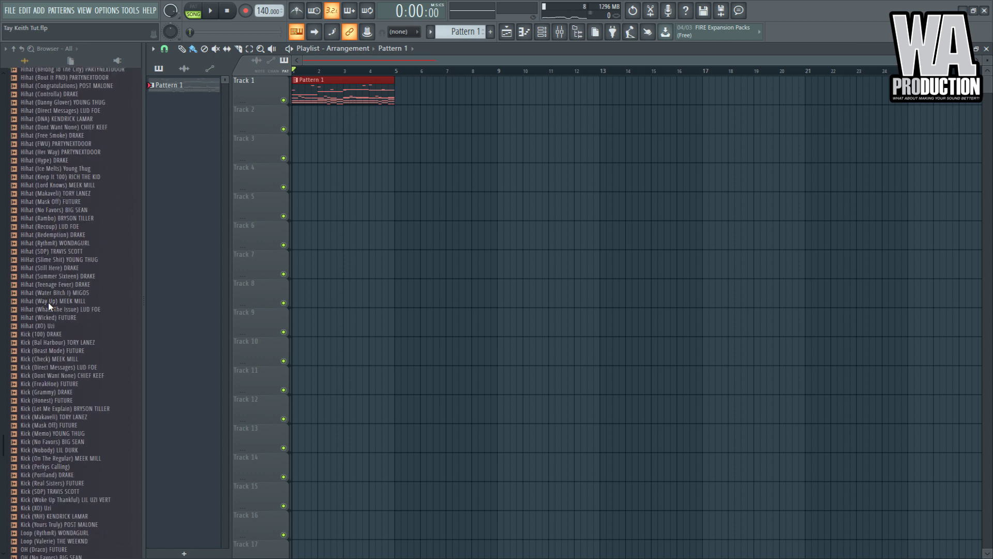
# - Audition kick samples in the Trap Drums folder and load Kick (100) DRAKE as a new sampler channel
pyautogui.click(24, 298)
pyautogui.moveTo(23, 294); pyautogui.dragTo(24, 274)
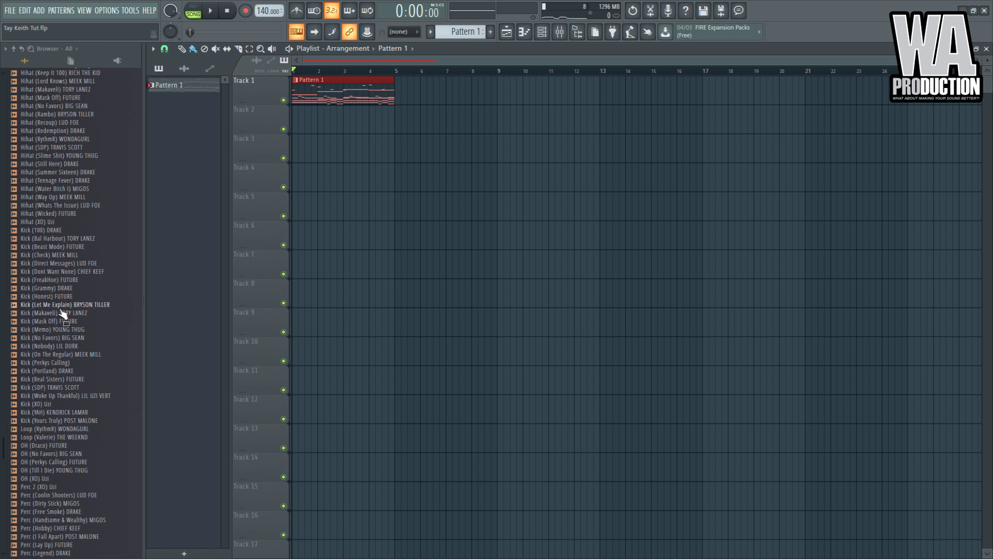
pyautogui.scroll(10, 79, 214)
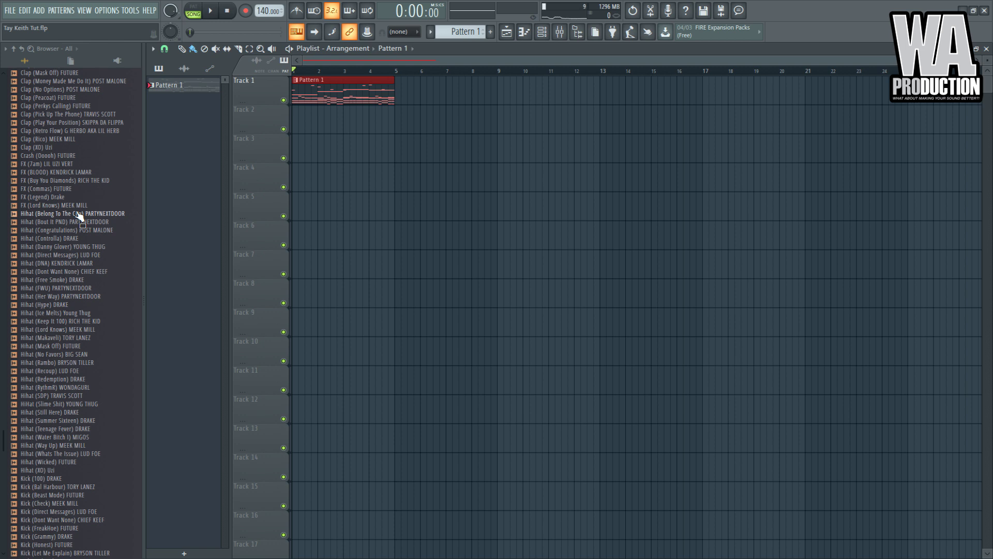
pyautogui.scroll(-12, 57, 388)
pyautogui.click(60, 355)
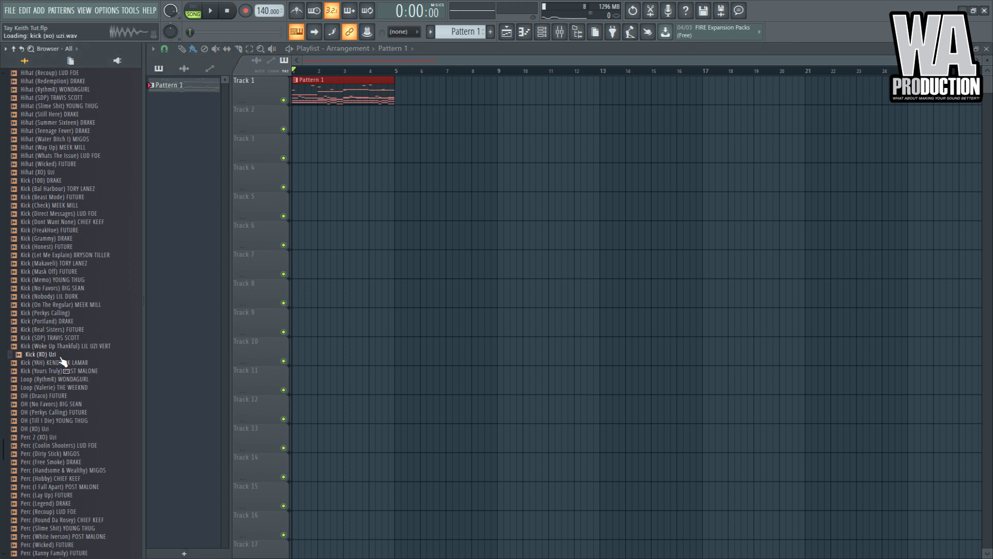
pyautogui.click(55, 181)
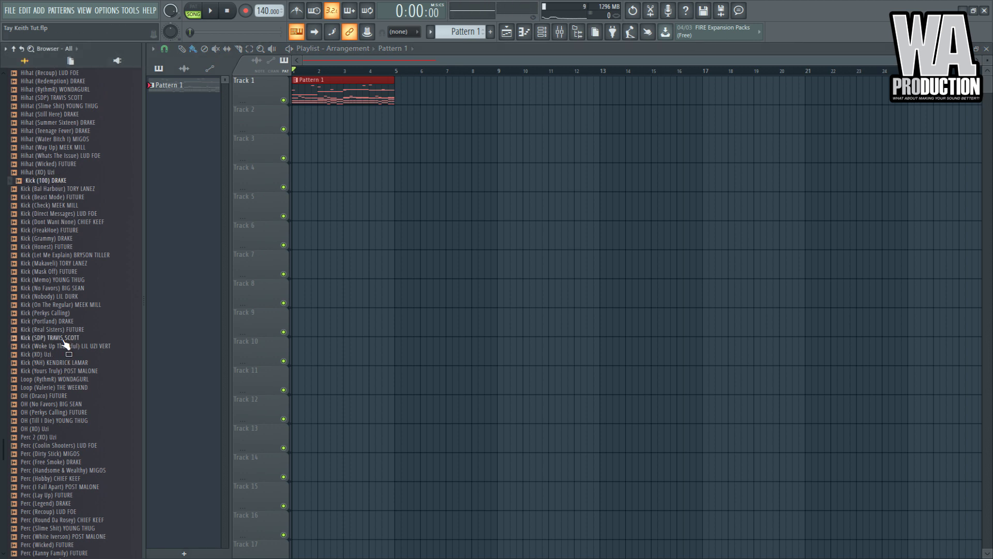
pyautogui.rightClick(60, 181)
pyautogui.click(97, 242)
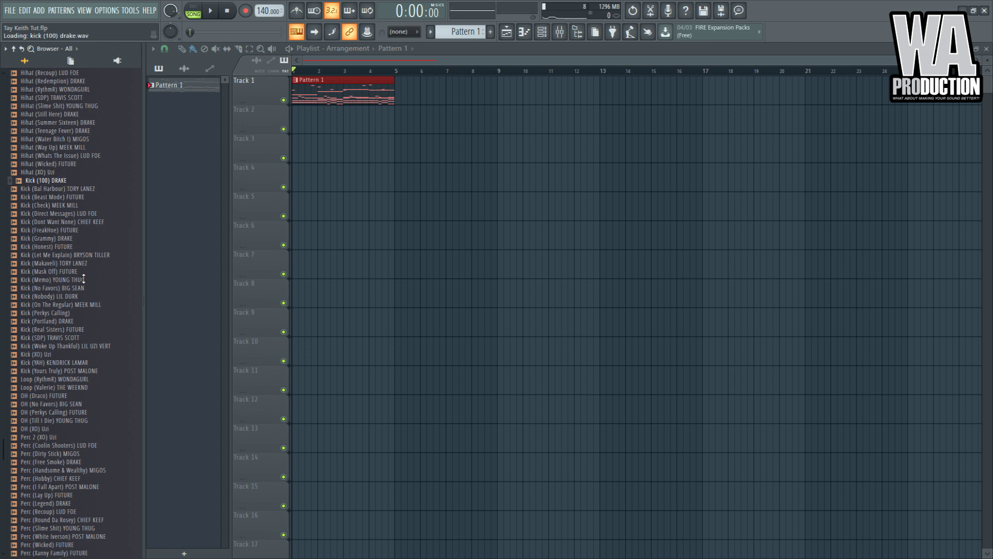
# - Audition the open hi-hat samples and load OH (Draco) FUTURE as a new sampler channel
pyautogui.click(52, 394)
pyautogui.click(57, 404)
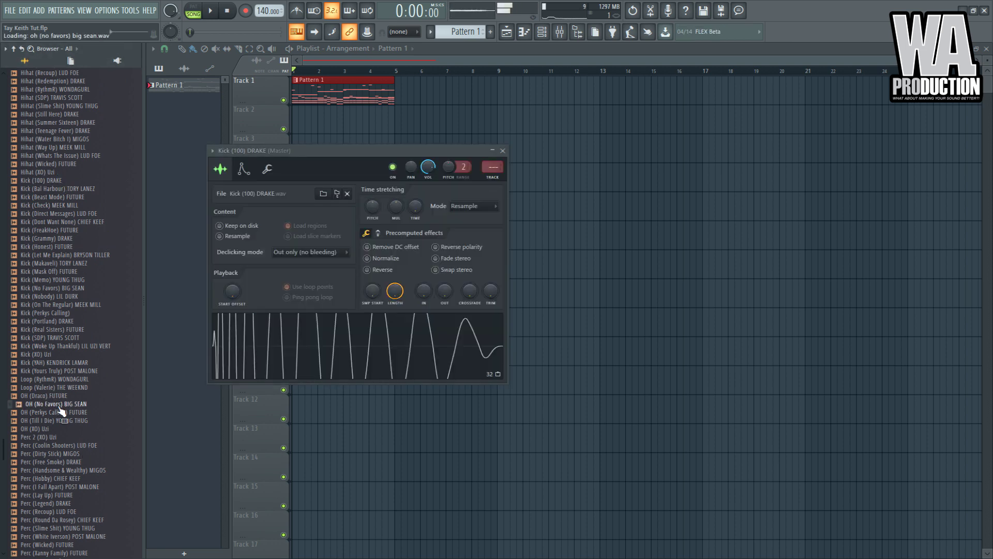
pyautogui.press('Up')
pyautogui.press('Return')
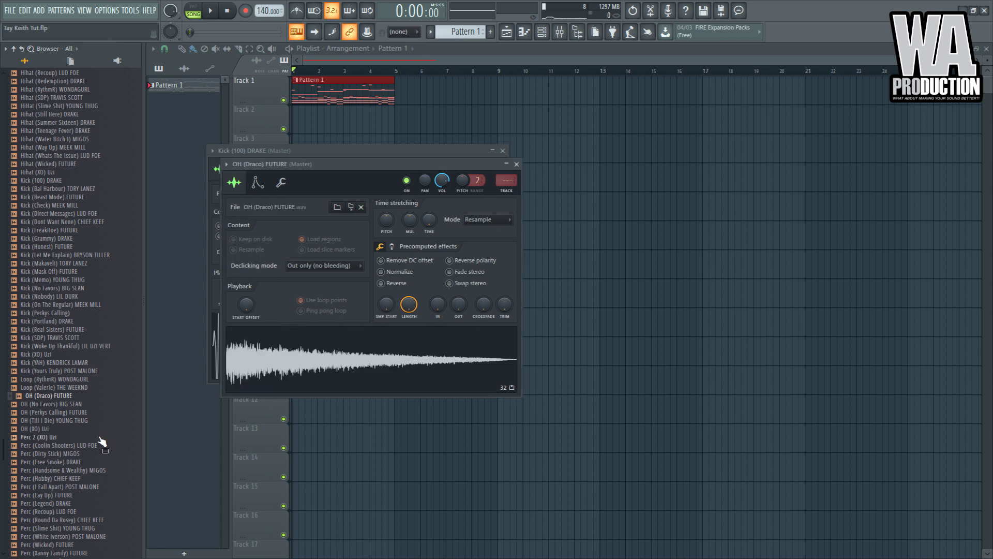
# - Audition percussion samples and load Perc (Slime Shit) YOUNG THUG as a new sampler channel
pyautogui.scroll(-4, 69, 445)
pyautogui.click(70, 420)
pyautogui.click(74, 429)
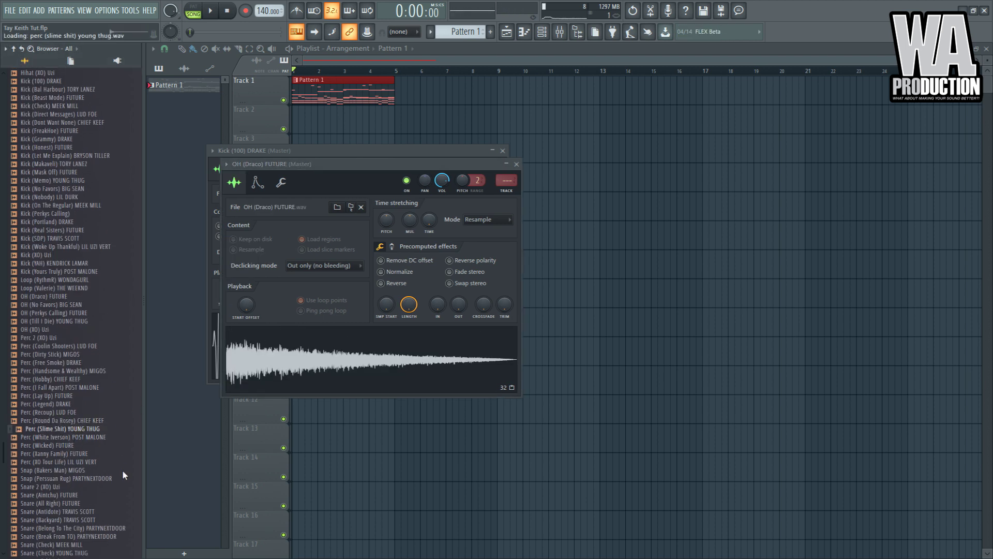
pyautogui.press('Return')
# - Compare the neighbouring percussion samples and load Perc (White Iverson) POST MALONE as a second percussion channel
pyautogui.click(95, 437)
pyautogui.click(93, 445)
pyautogui.click(92, 438)
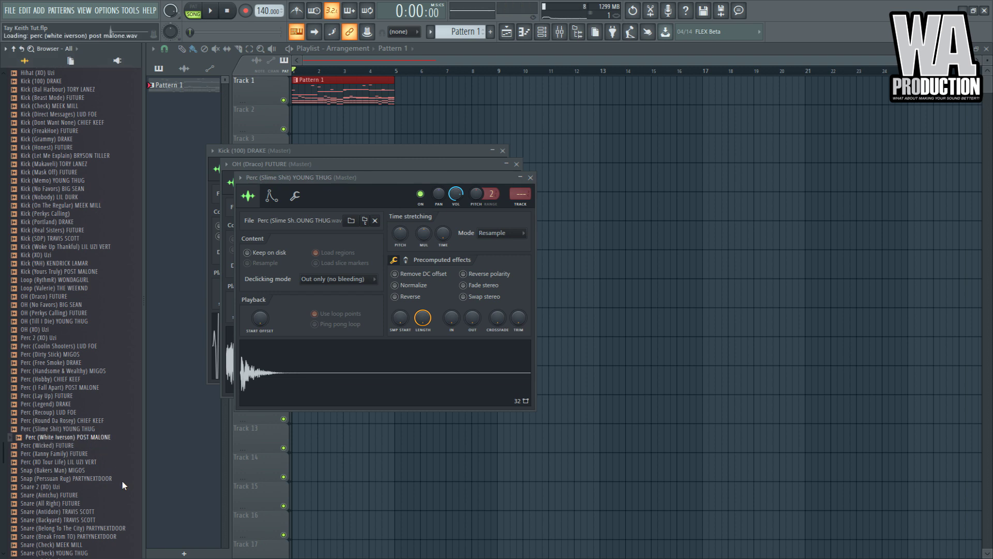
pyautogui.press('Return')
# - Audition several snare samples and load Snare (Backyard) TRAVIS SCOTT as a new sampler channel
pyautogui.click(67, 495)
pyautogui.scroll(-8, 65, 455)
pyautogui.click(59, 388)
pyautogui.click(62, 370)
pyautogui.click(62, 362)
pyautogui.click(72, 322)
pyautogui.click(81, 314)
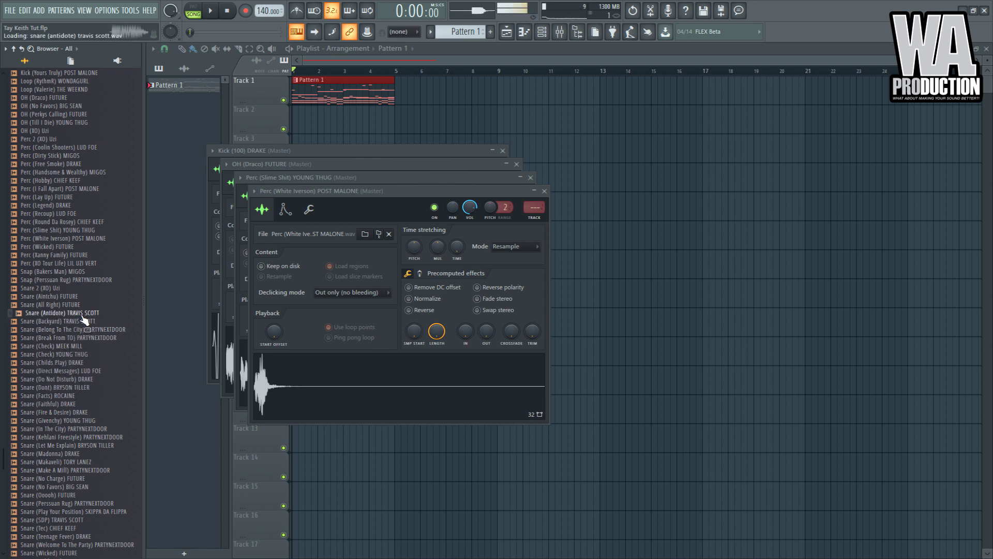
pyautogui.click(82, 329)
pyautogui.click(86, 338)
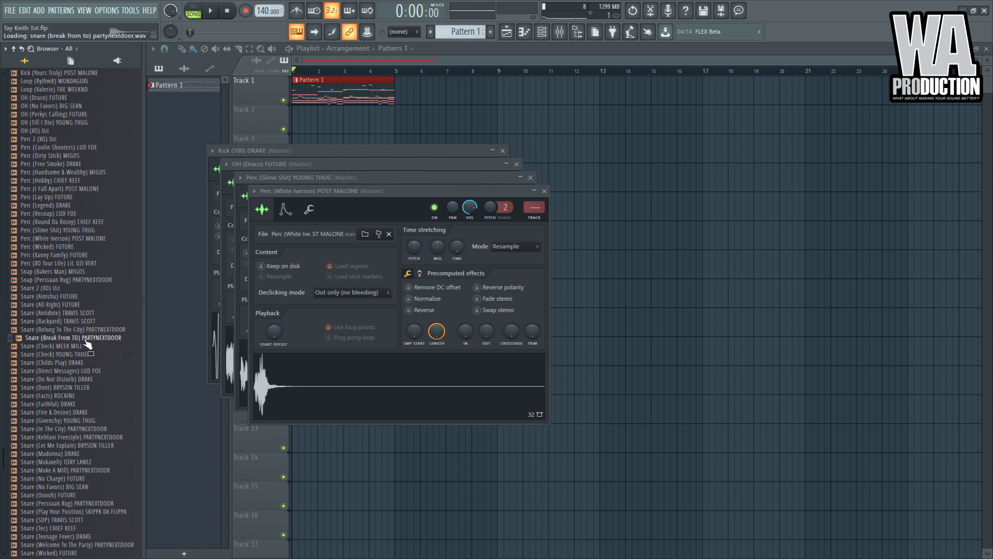
pyautogui.click(89, 322)
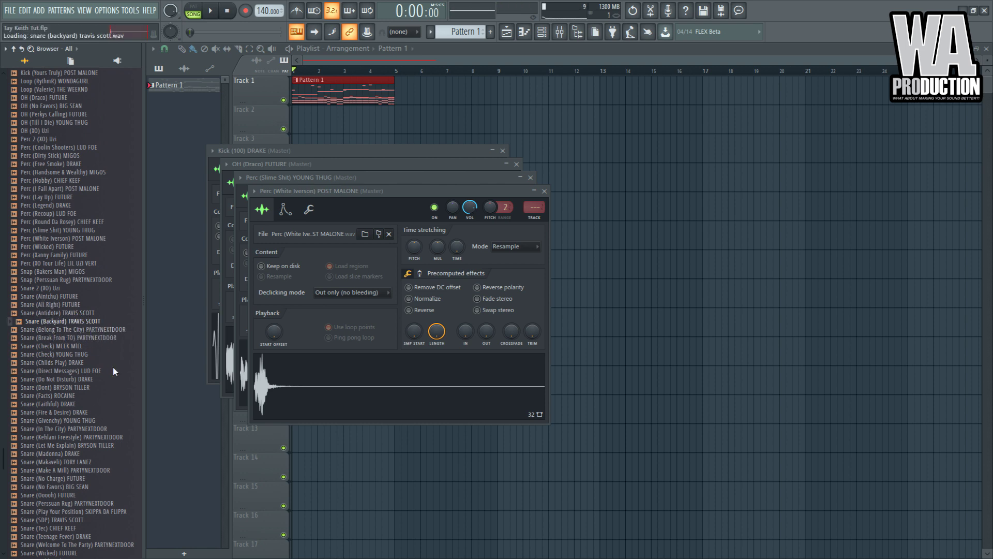
# - Audition more snares further down the folder and load Snare 2 (XO) Uzi as a second snare channel
pyautogui.scroll(-6, 75, 434)
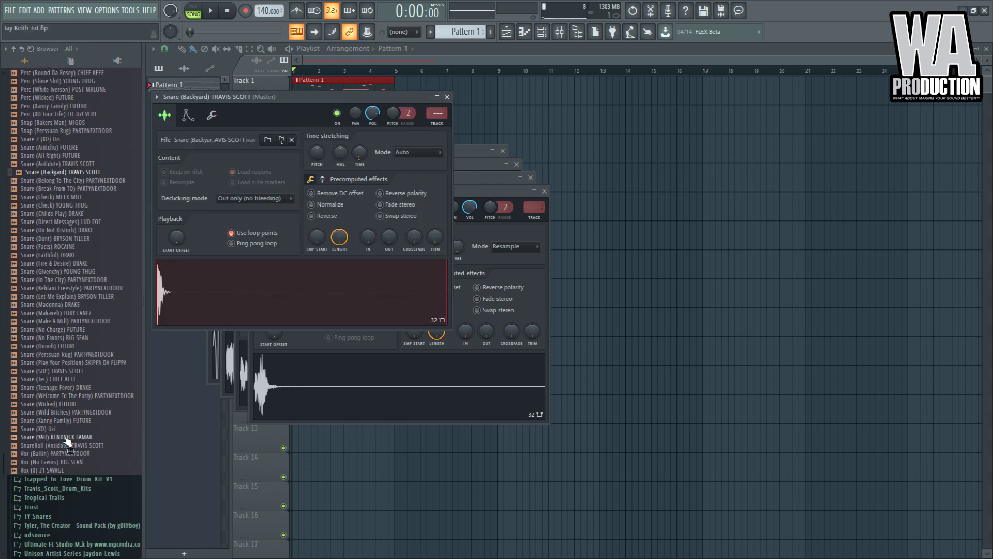
pyautogui.click(66, 432)
pyautogui.click(75, 383)
pyautogui.click(75, 337)
pyautogui.click(75, 312)
pyautogui.click(72, 280)
pyautogui.click(72, 263)
pyautogui.click(68, 155)
pyautogui.click(66, 140)
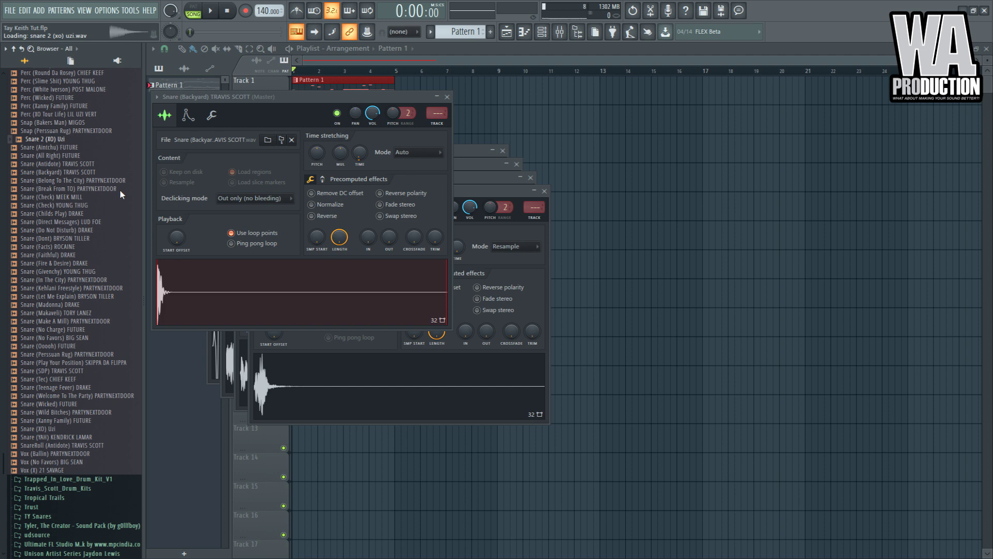
# - Load Vox (Ballin) PARTYNEXTDOOR and Clap (Bruddas) FUTURE as new sampler channels
pyautogui.click(69, 463)
pyautogui.click(75, 455)
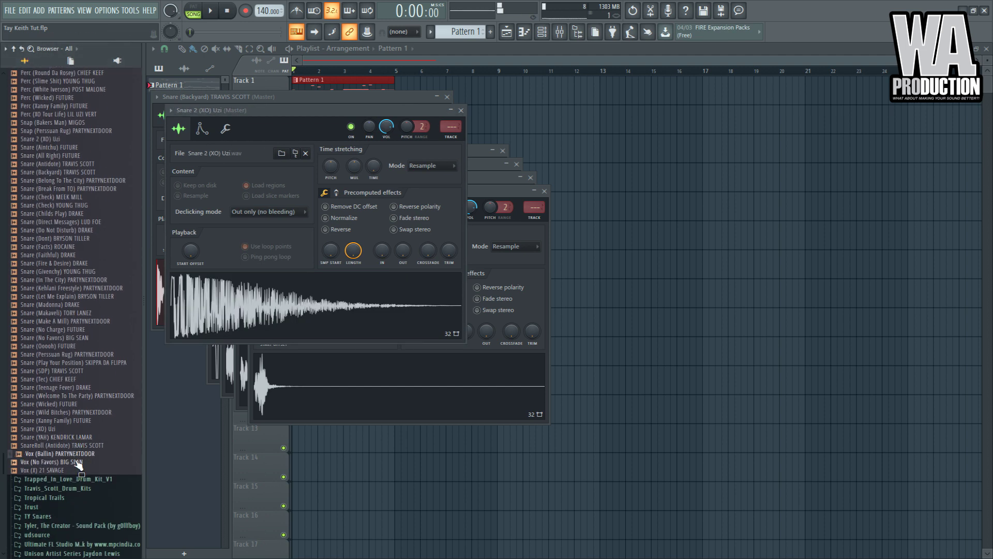
pyautogui.scroll(20, 78, 321)
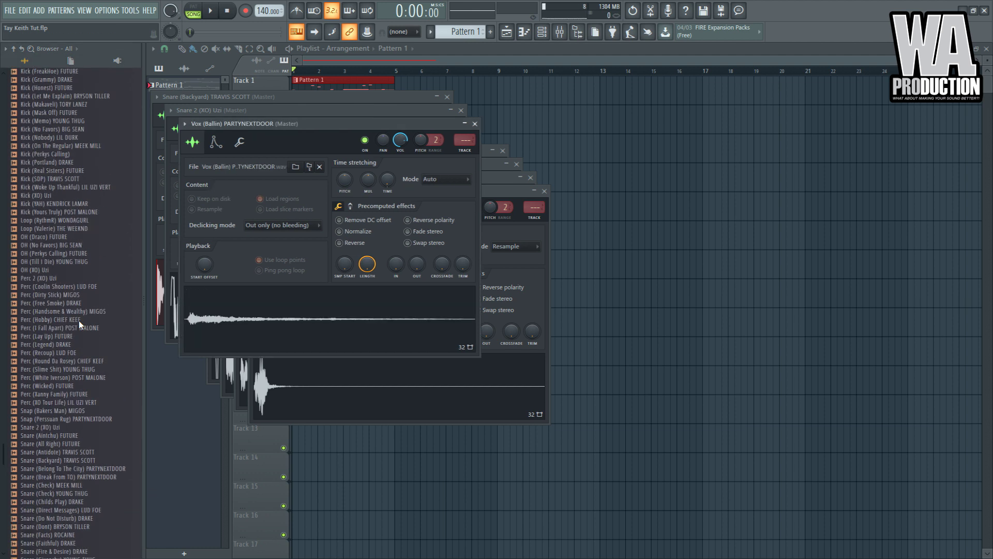
pyautogui.click(32, 446)
pyautogui.moveTo(32, 452); pyautogui.dragTo(44, 447)
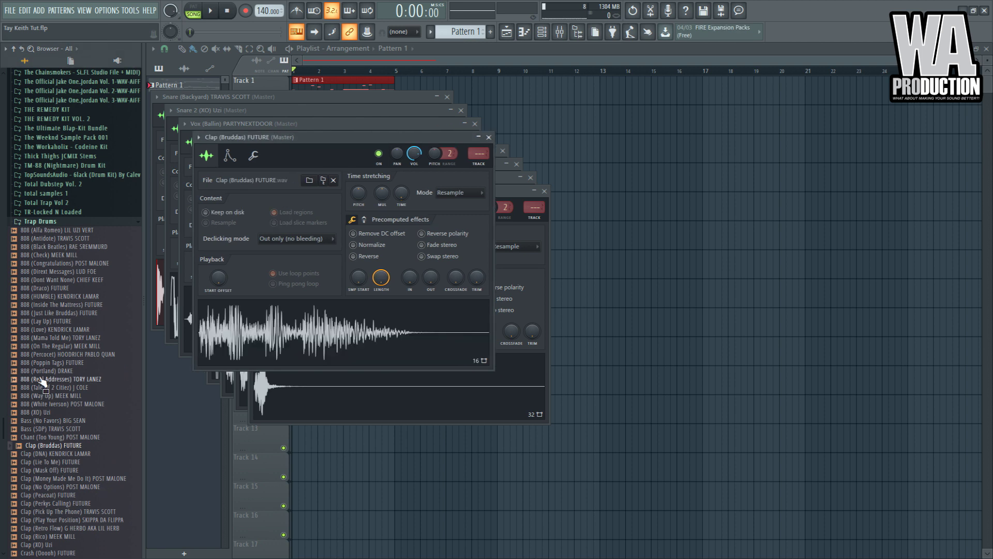
# - Audition the 808 samples and load 808 (Inside The Mattress) FUTURE as a new sampler channel
pyautogui.click(43, 272)
pyautogui.moveTo(43, 272); pyautogui.dragTo(66, 254)
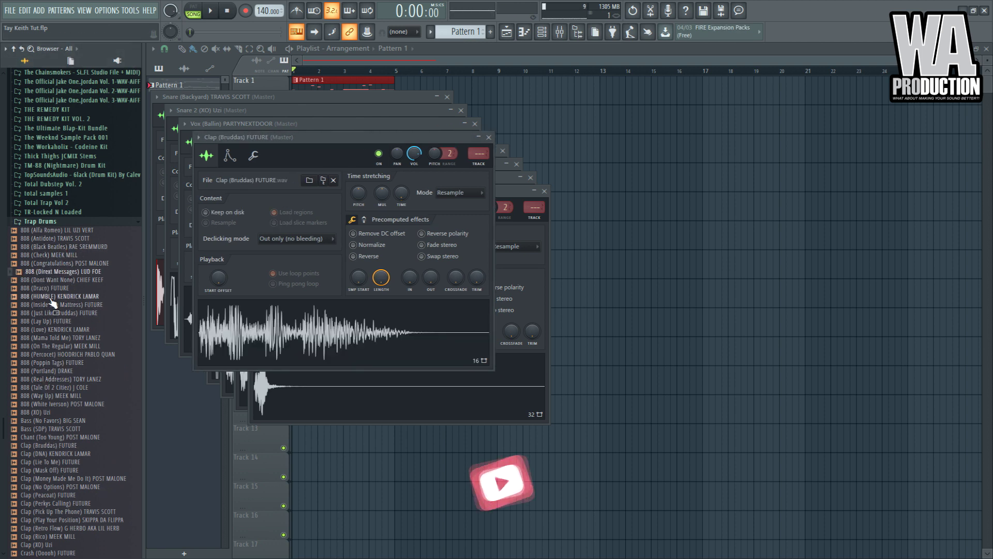
pyautogui.click(75, 289)
pyautogui.click(75, 297)
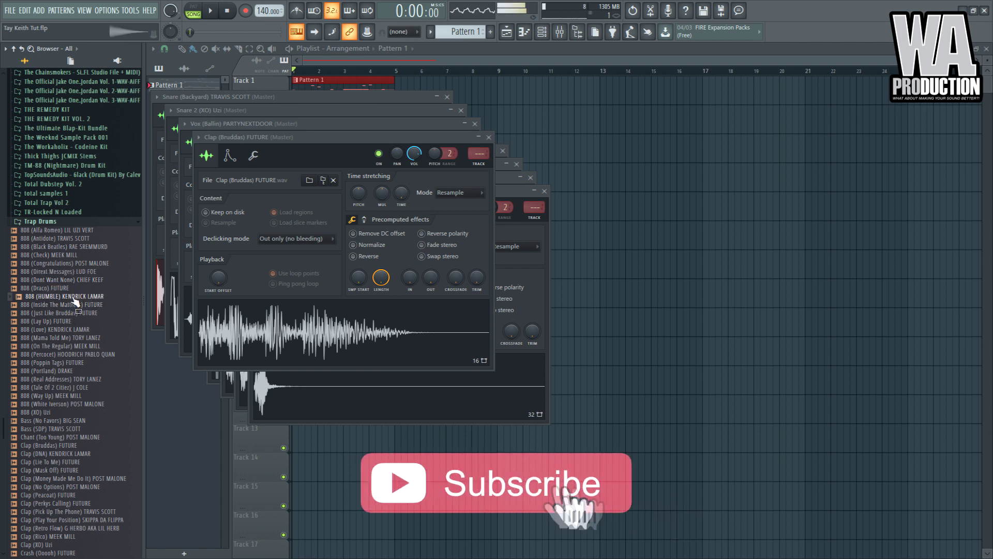
pyautogui.click(74, 305)
pyautogui.click(74, 307)
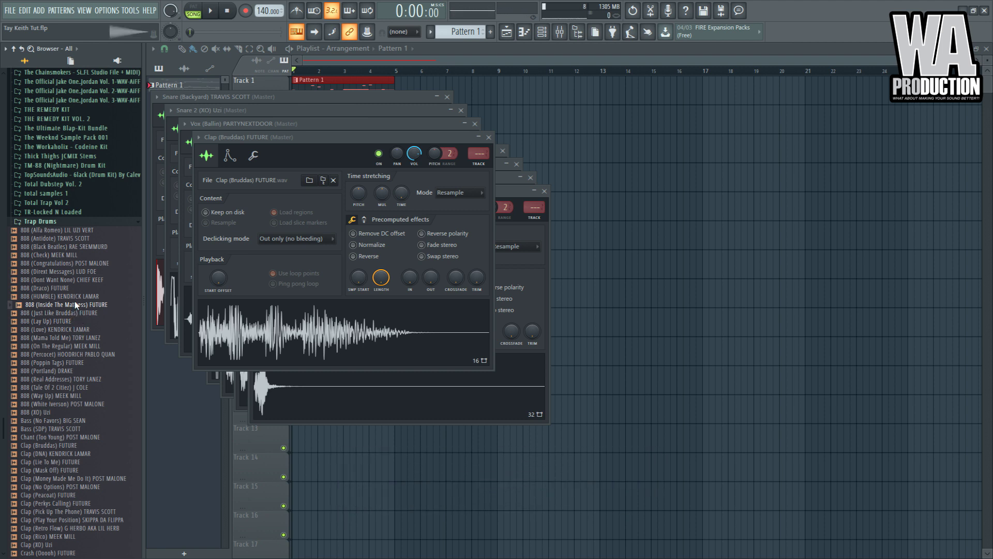
pyautogui.click(122, 362)
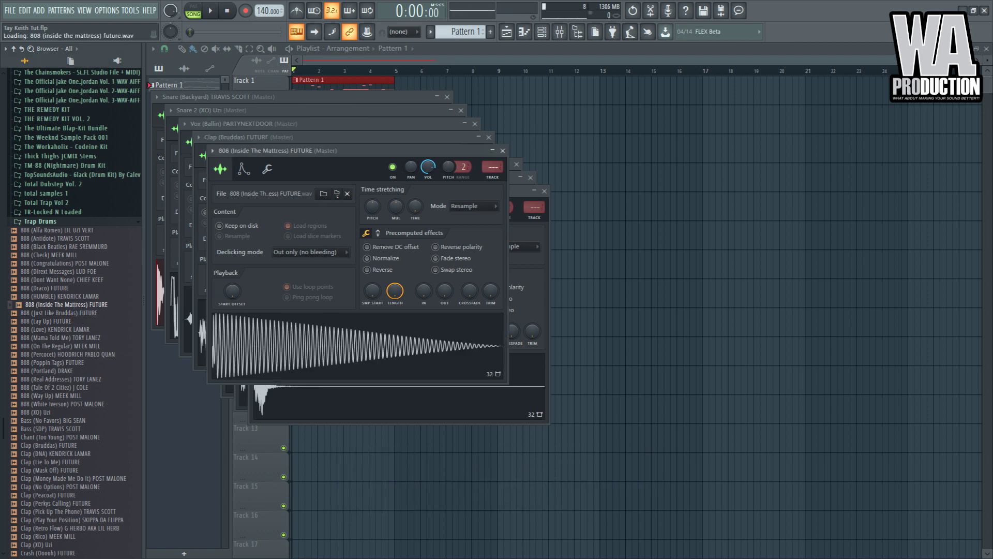
# - Check the loaded drums in the channel rack, and add Hihat (Rambo) BRYSON TILLER as a new sampler channel
pyautogui.click(542, 31)
pyautogui.scroll(-5, 520, 210)
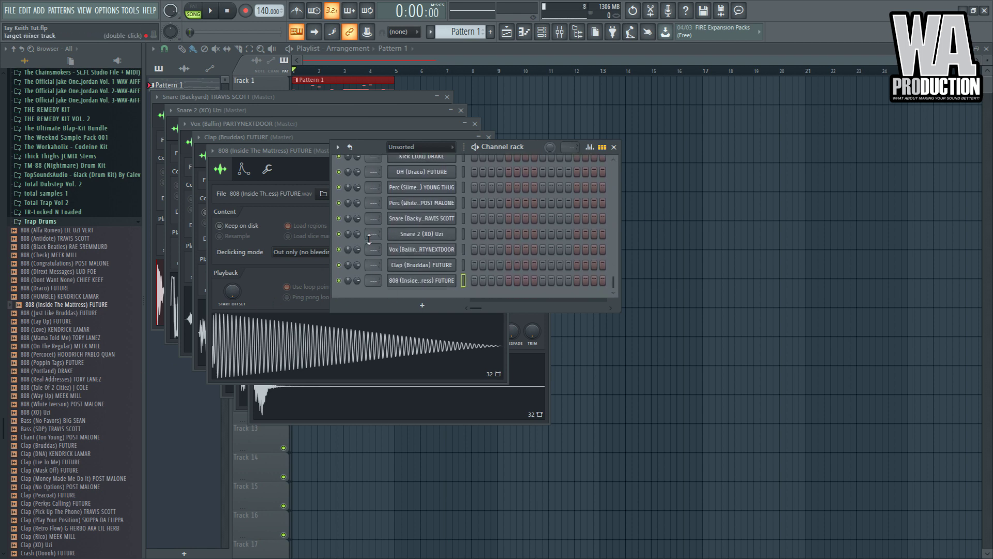
pyautogui.scroll(3, 428, 270)
pyautogui.scroll(-15, 74, 376)
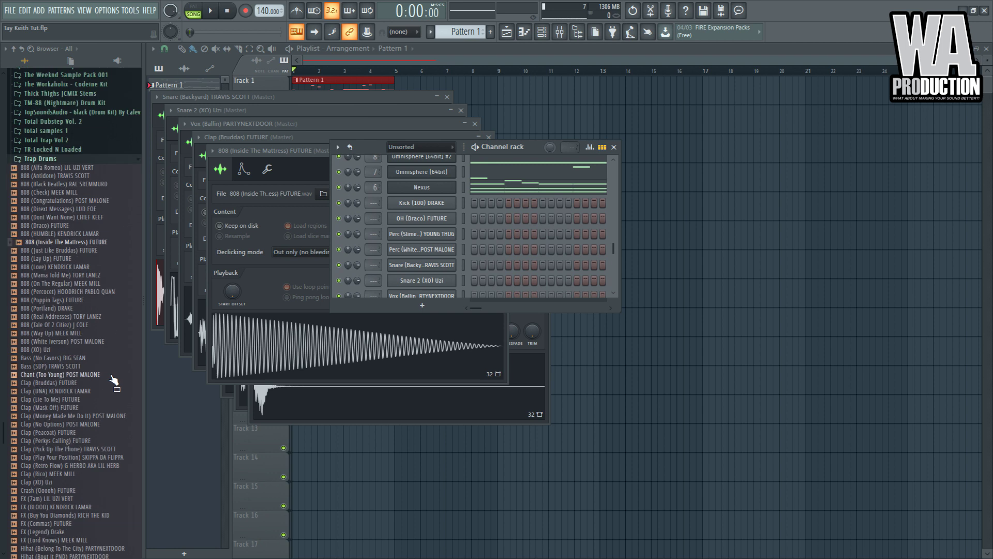
pyautogui.click(52, 264)
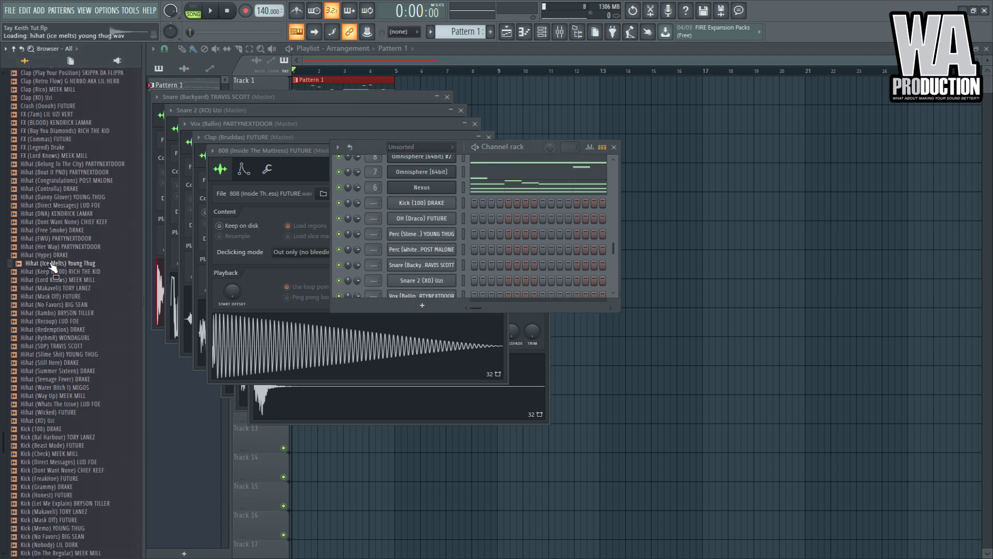
pyautogui.click(70, 272)
pyautogui.click(72, 305)
pyautogui.click(74, 312)
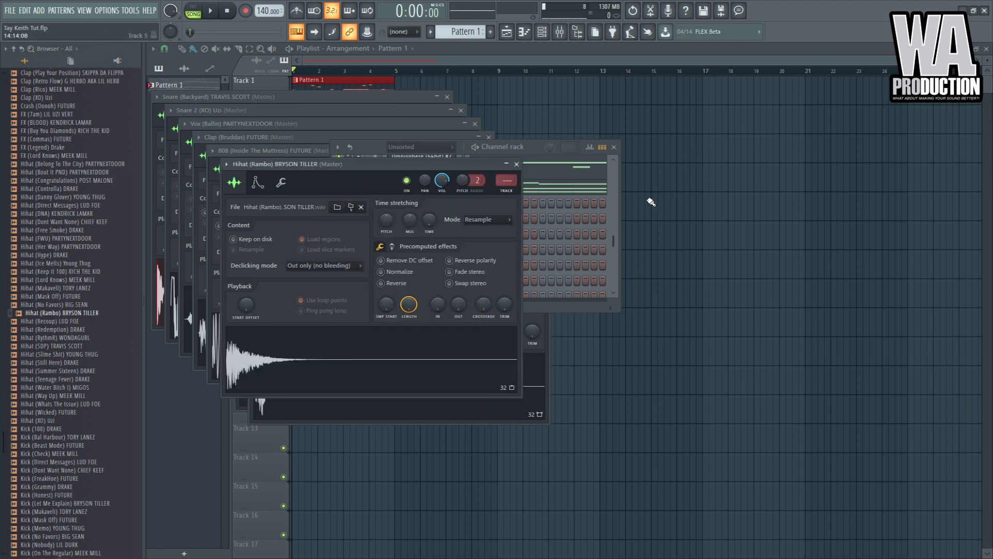
# - Close the open sampler windows, create Pattern 2 and place it at the start of Track 2 in the playlist
pyautogui.press('F12')
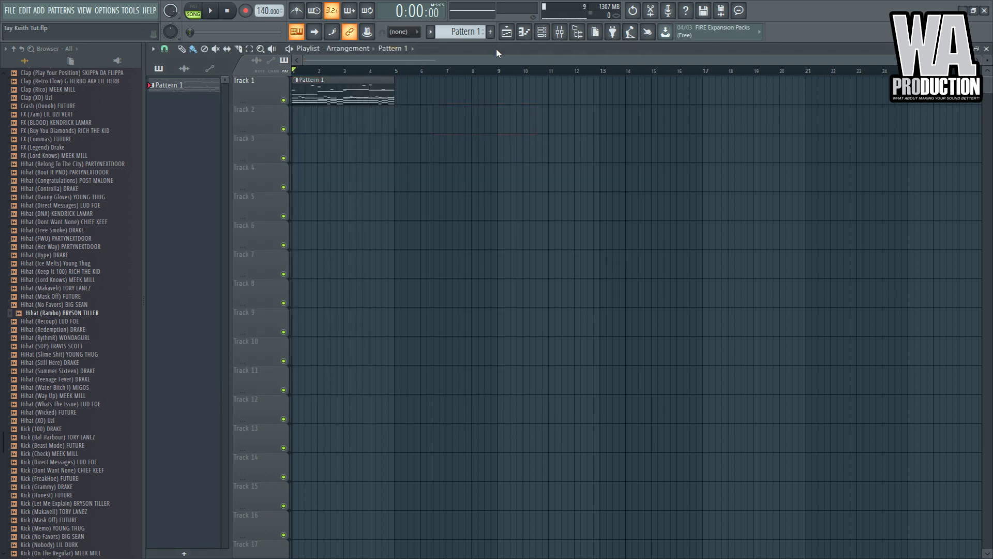
pyautogui.click(402, 125)
pyautogui.rightClick(428, 123)
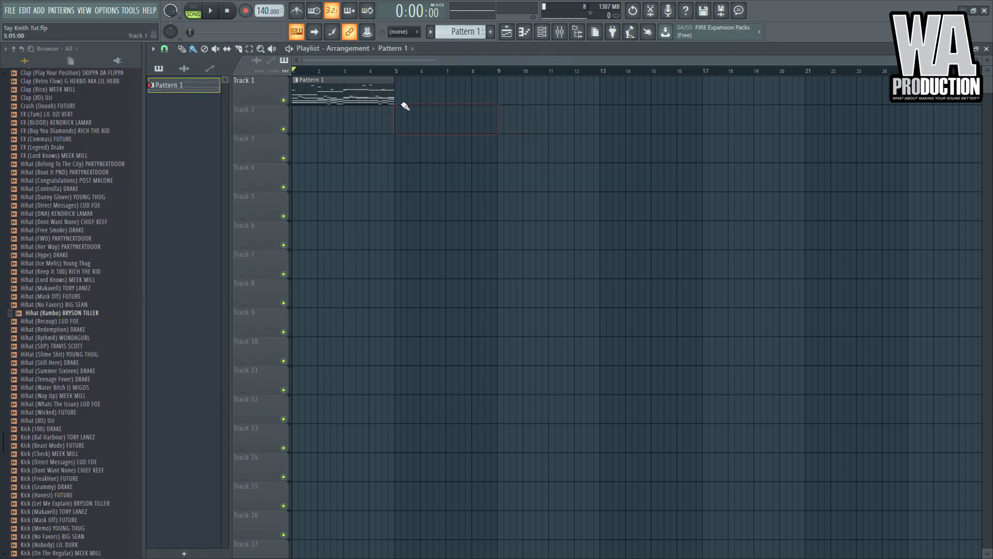
pyautogui.click(490, 32)
pyautogui.click(369, 112)
pyautogui.moveTo(377, 116); pyautogui.dragTo(435, 121)
# - Fill every second step of the Hihat (Rambo) channel in the channel rack for Pattern 2
pyautogui.press('F6')
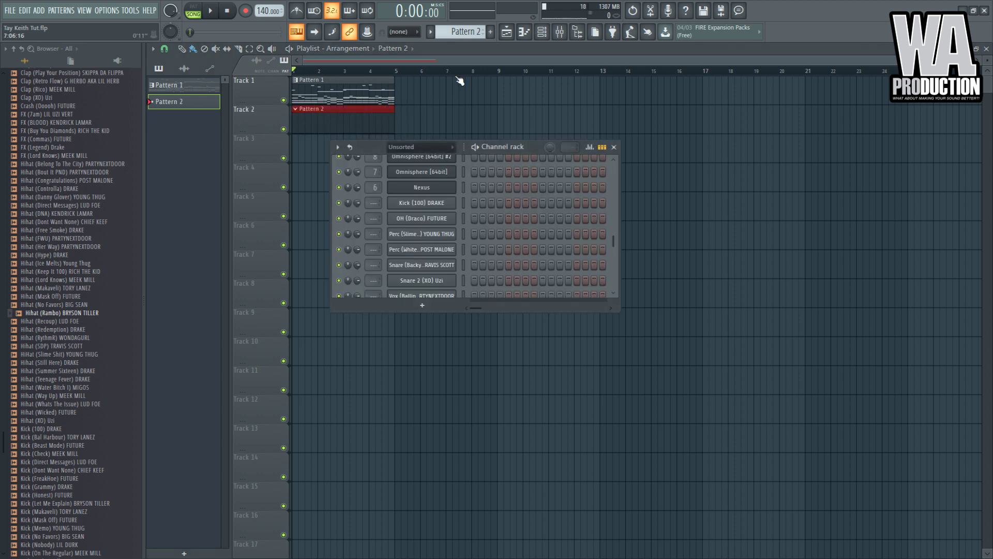
pyautogui.scroll(-3, 489, 278)
pyautogui.scroll(-1, 461, 287)
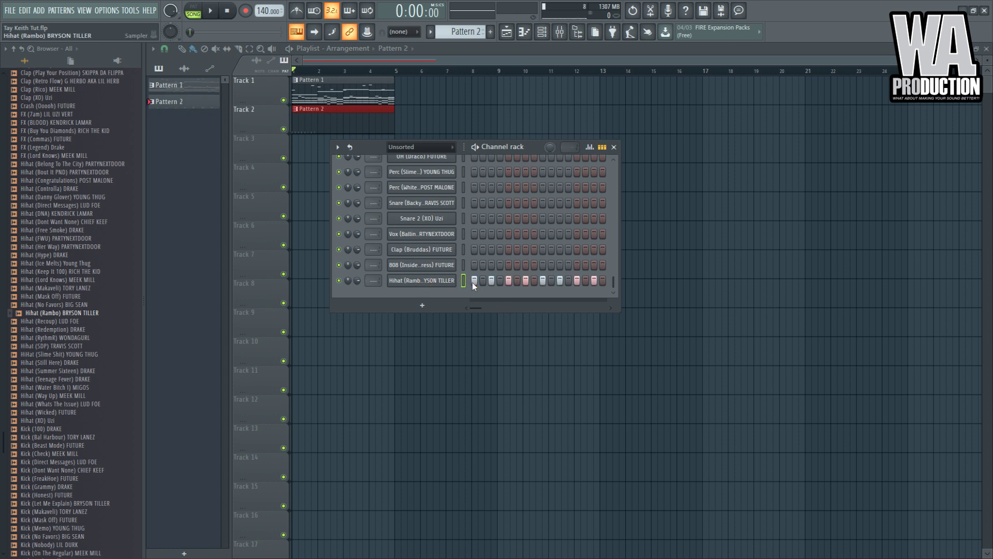
# - Switch to pattern playback and duplicate the Hihat (Rambo) notes in the piano roll to fill four bars
pyautogui.press('F7')
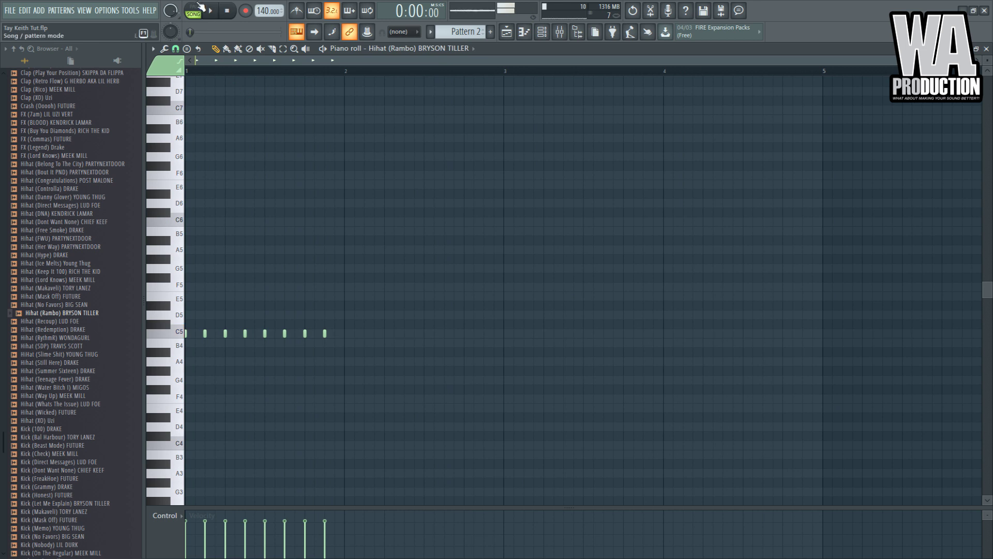
pyautogui.press('space')
pyautogui.moveTo(453, 244); pyautogui.dragTo(184, 355)
pyautogui.hotkey('ctrl', 'b')
pyautogui.hotkey('ctrl', 'a')
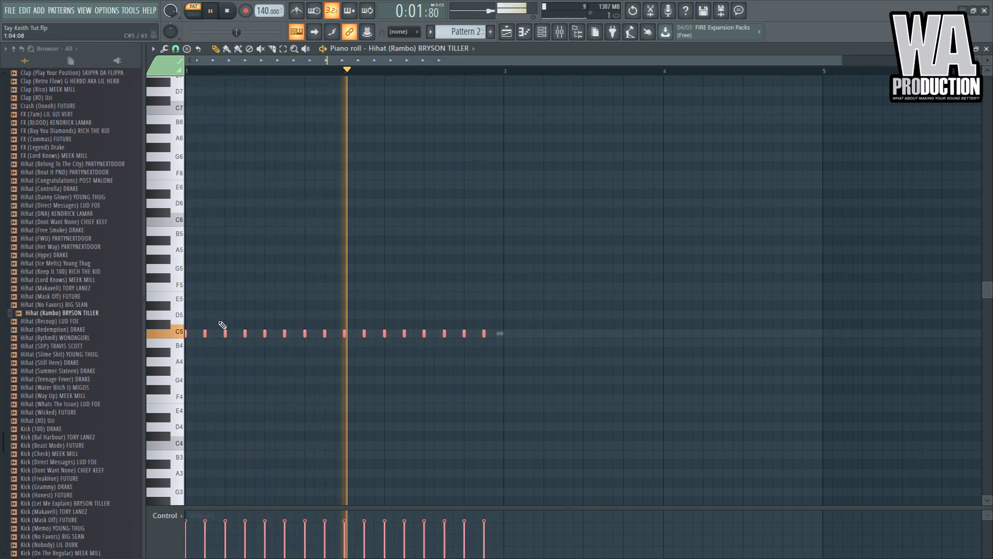
pyautogui.hotkey('ctrl', 'b')
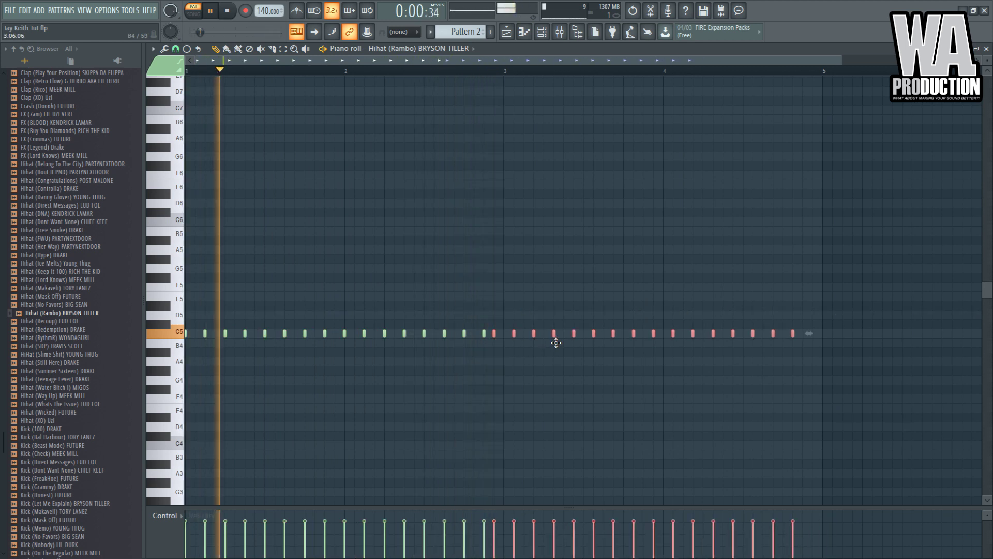
pyautogui.hotkey('ctrl', 'd')
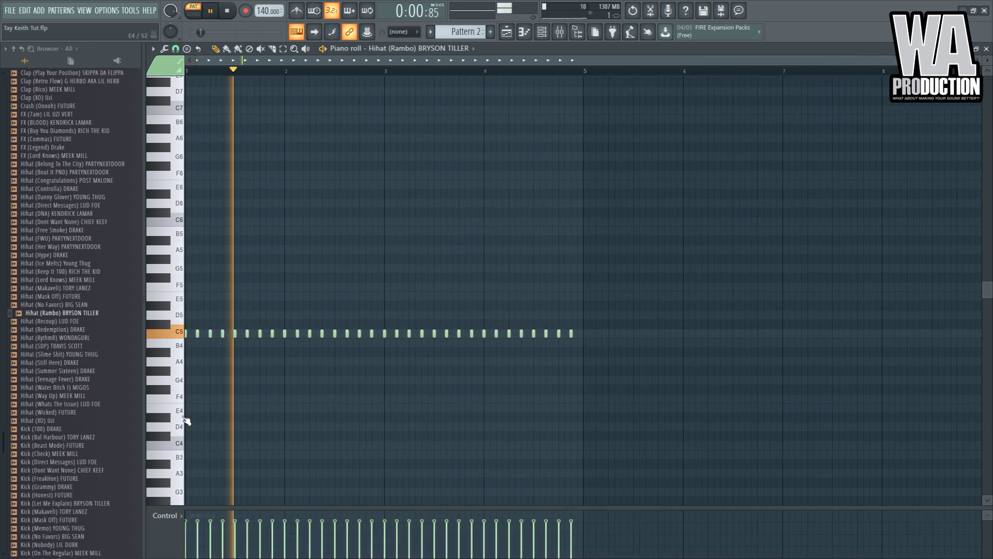
# - Add an extra C5 hi-hat note between the last hit of bar 1 and the start of bar 2
pyautogui.keyDown('ctrl'); pyautogui.scroll(2, 266, 374); pyautogui.keyUp('ctrl')
pyautogui.click(423, 334)
pyautogui.press('space')
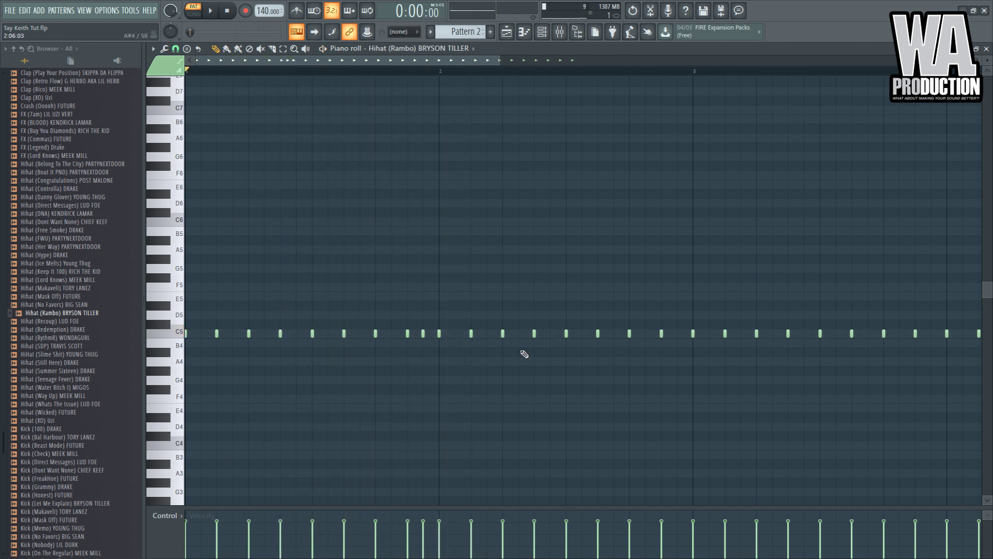
pyautogui.keyDown('ctrl'); pyautogui.scroll(-1, 408, 380); pyautogui.keyUp('ctrl')
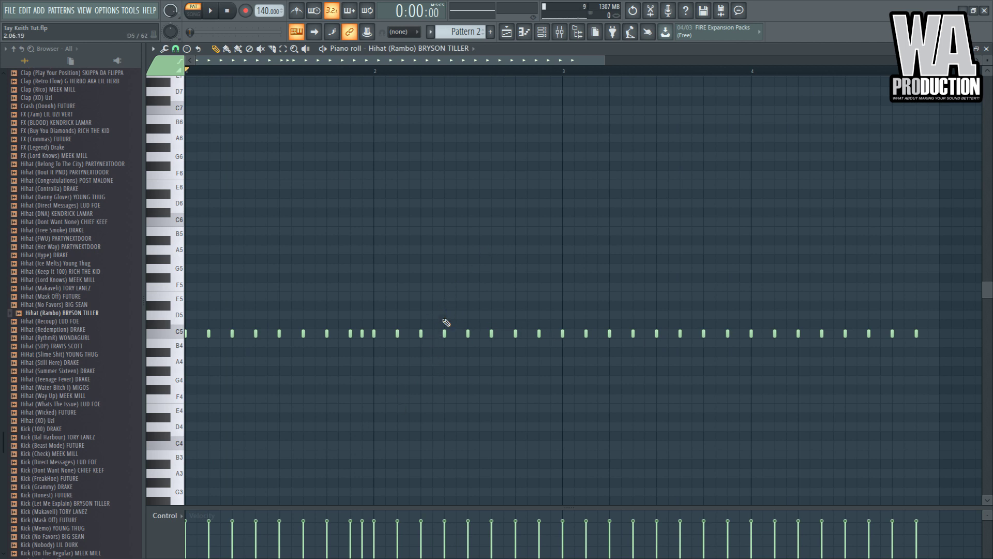
# - Add an extra C5 hi-hat note between the second and third hits of bar 2 and play it back
pyautogui.click(412, 333)
pyautogui.press('space')
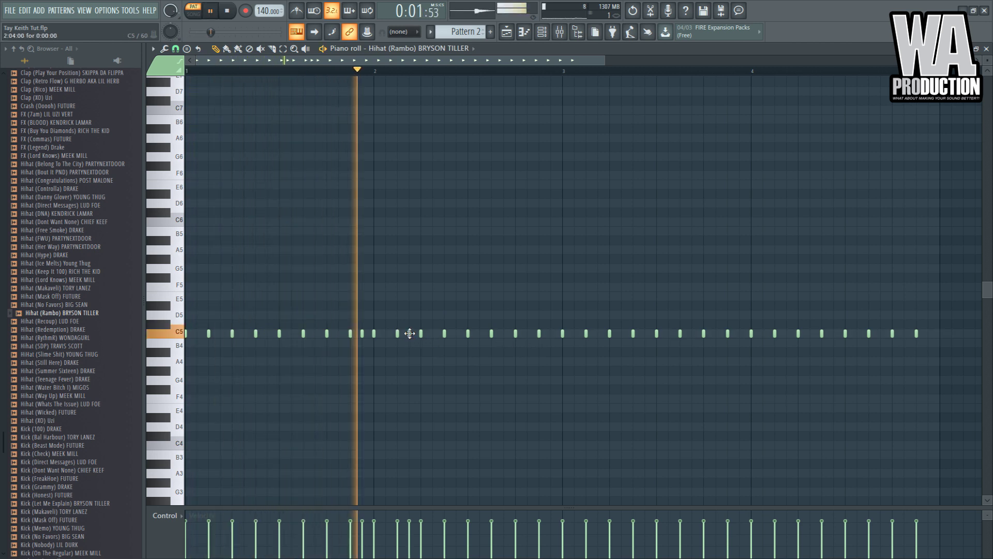
pyautogui.press('space')
# - Fill the gap between the last two hi-hat hits of bar 2 with closely spaced C5 notes to make a five-note roll
pyautogui.scroll(3, 503, 360)
pyautogui.scroll(2, 503, 360)
pyautogui.click(631, 333)
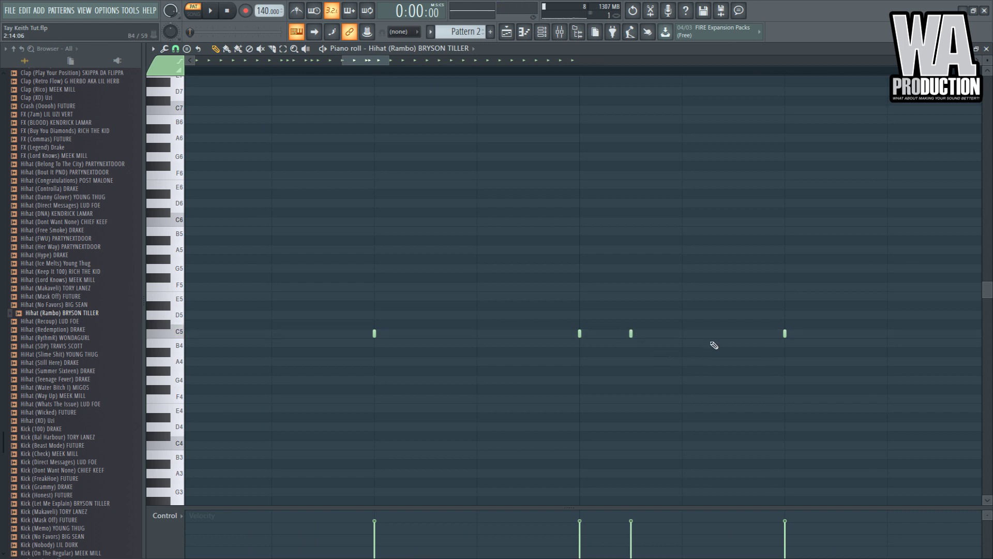
pyautogui.moveTo(684, 337); pyautogui.dragTo(735, 331)
pyautogui.scroll(-4, 764, 432)
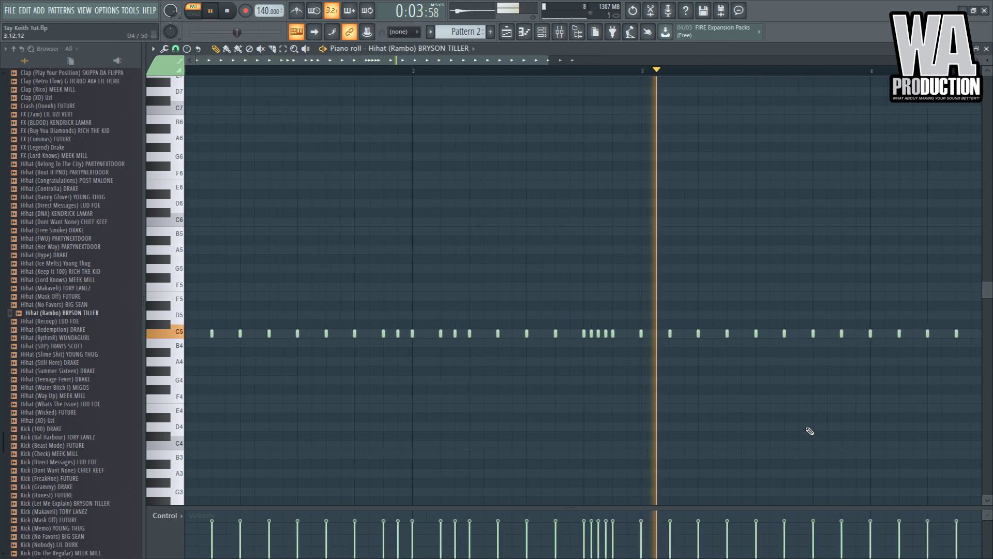
pyautogui.press('space')
pyautogui.press('space')
# - Delete the hi-hat notes in bars 3 and 4 and duplicate the first two bars' pattern in their place
pyautogui.rightClick(499, 333)
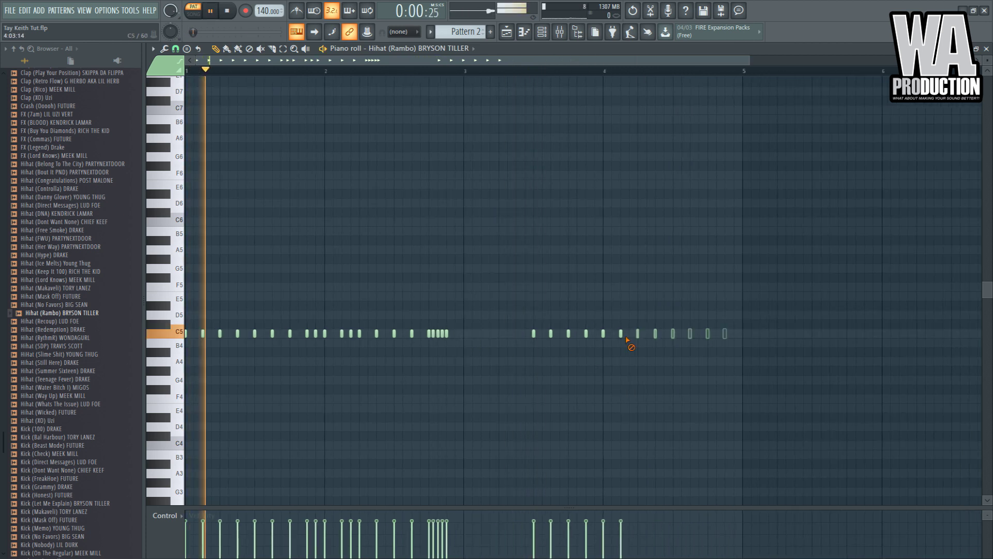
pyautogui.rightClick(621, 333)
pyautogui.rightClick(558, 333)
pyautogui.moveTo(611, 312); pyautogui.dragTo(528, 329)
pyautogui.hotkey('ctrl', 'b')
# - Replace the copied hi-hat roll on beat 4 of bar 4 with a tighter six-note C5 roll before the last hit
pyautogui.click(507, 313)
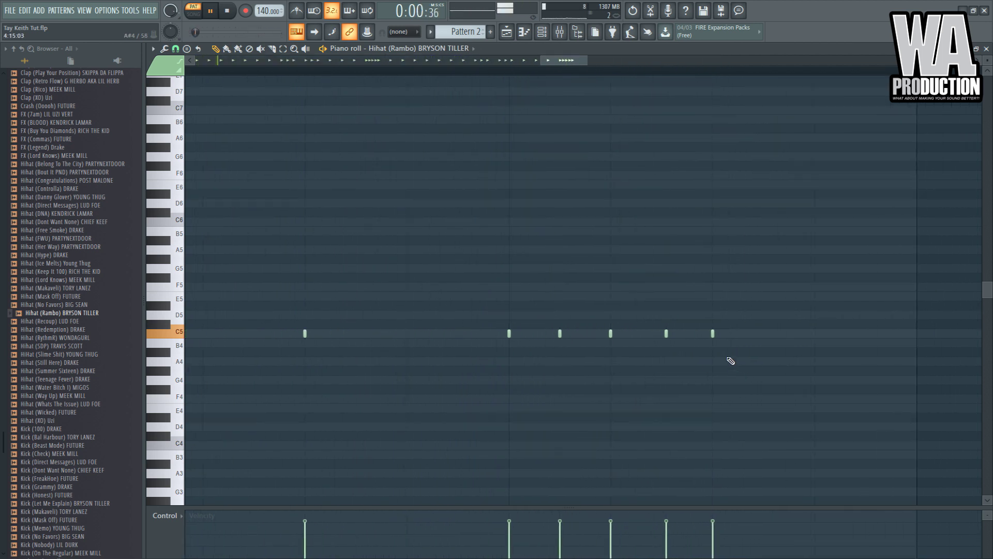
pyautogui.moveTo(687, 330)
pyautogui.mouseDown()
pyautogui.moveTo(530, 334)
pyautogui.moveTo(551, 340)
pyautogui.mouseUp()
pyautogui.rightClick(565, 350)
pyautogui.rightClick(656, 335)
pyautogui.moveTo(627, 340)
pyautogui.mouseDown()
pyautogui.moveTo(479, 339)
pyautogui.moveTo(573, 339)
pyautogui.mouseUp()
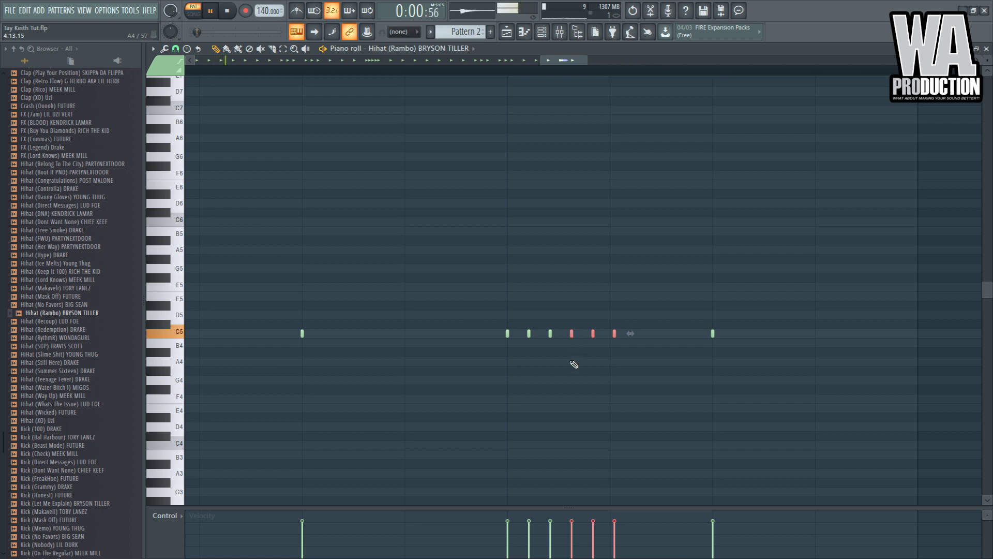
pyautogui.scroll(-3, 584, 419)
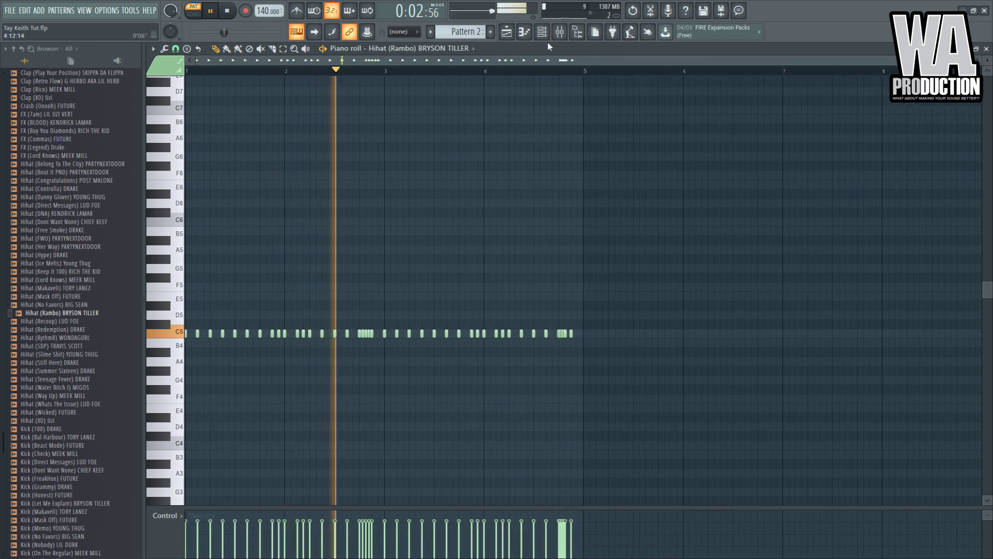
# - Add OH (Draco) C5 notes on beats 2 and 4 of bar 1 in the piano roll and lower their velocity
pyautogui.press('F6')
pyautogui.scroll(-5, 436, 259)
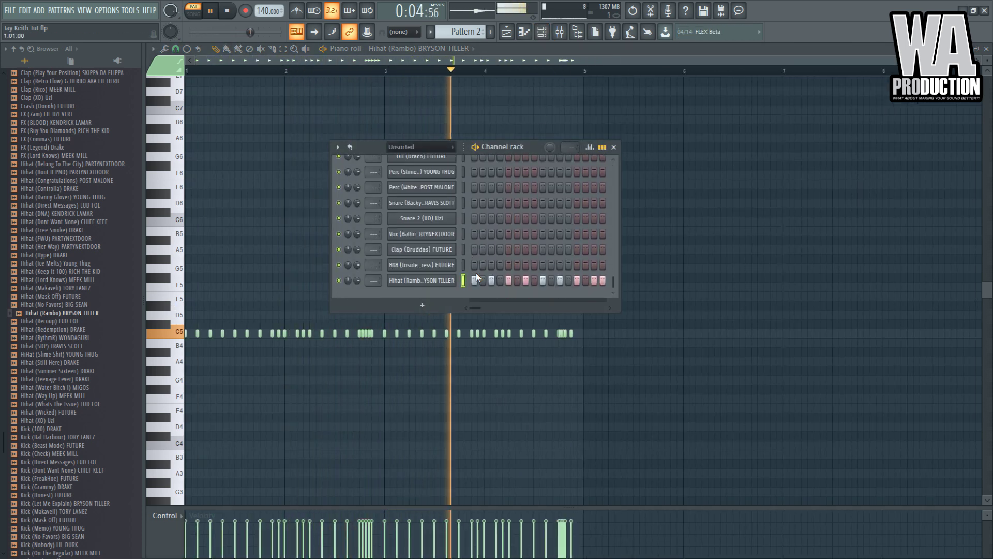
pyautogui.press('space')
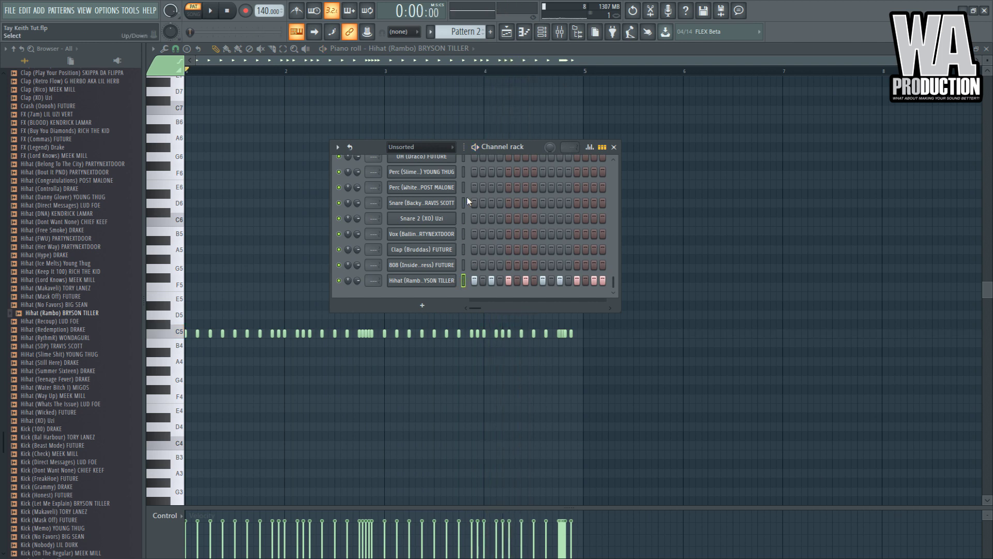
pyautogui.scroll(4, 475, 232)
pyautogui.scroll(-4, 449, 201)
pyautogui.press('F6')
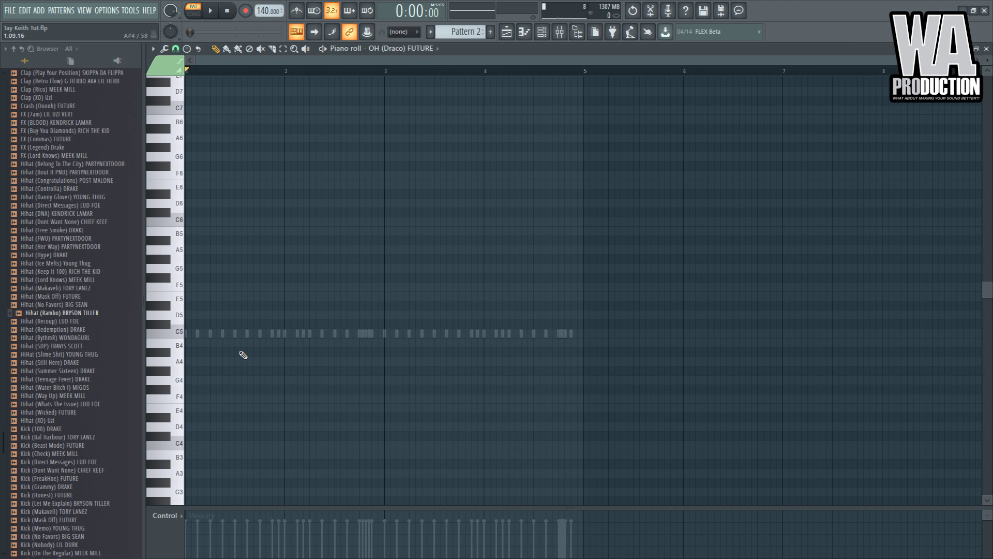
pyautogui.click(211, 334)
pyautogui.press('space')
pyautogui.click(254, 333)
pyautogui.moveTo(254, 334); pyautogui.dragTo(260, 334)
pyautogui.press('space')
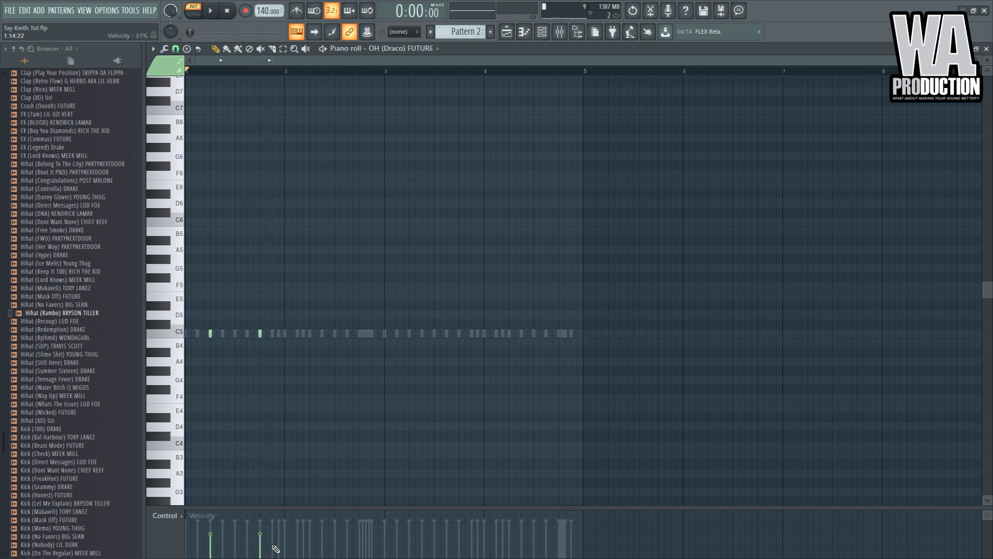
# - Duplicate the two open-hat notes across bars 2 to 4 and vary their velocities
pyautogui.press('space')
pyautogui.moveTo(304, 322); pyautogui.dragTo(500, 336)
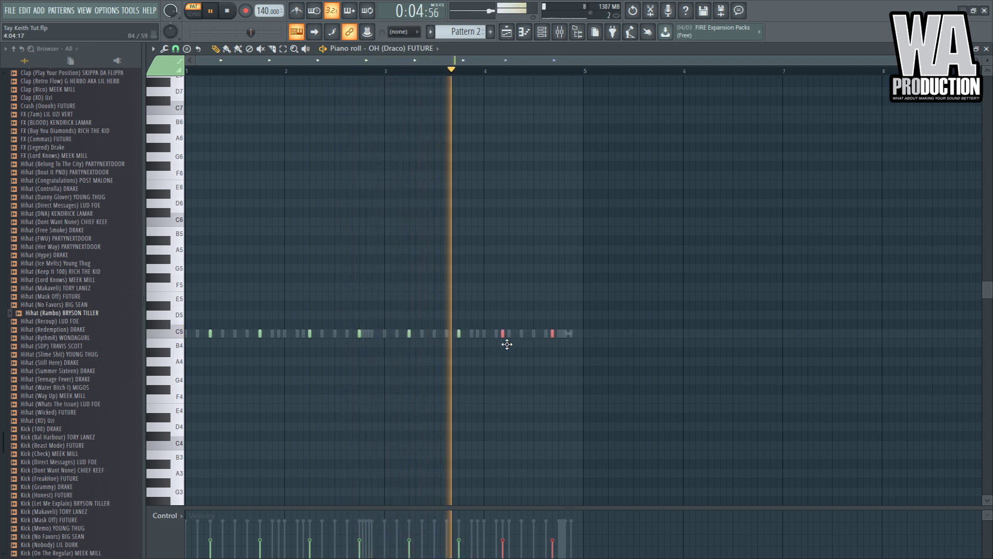
pyautogui.press('space')
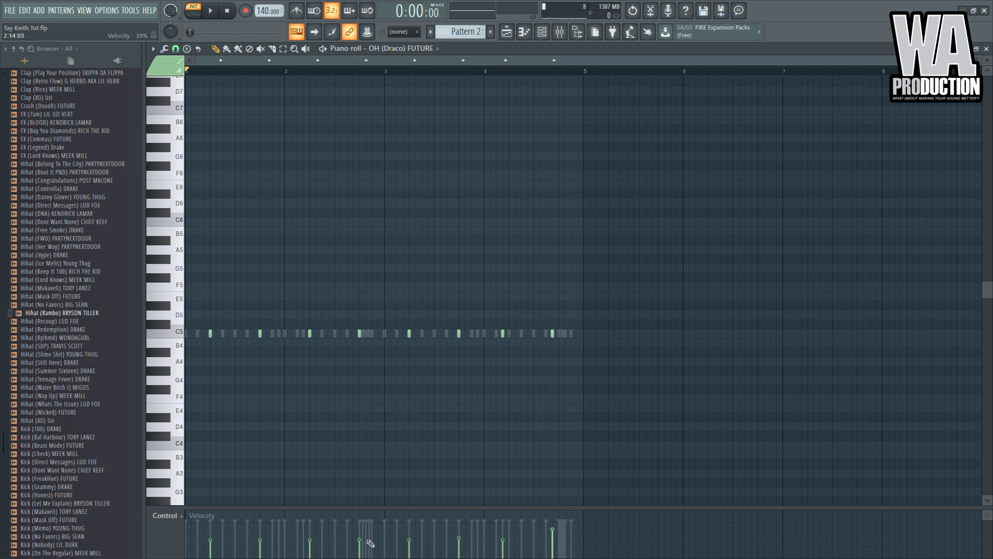
# - Check the sampler settings of the OH (Draco) channel and return to its piano roll
pyautogui.click(541, 32)
pyautogui.click(430, 160)
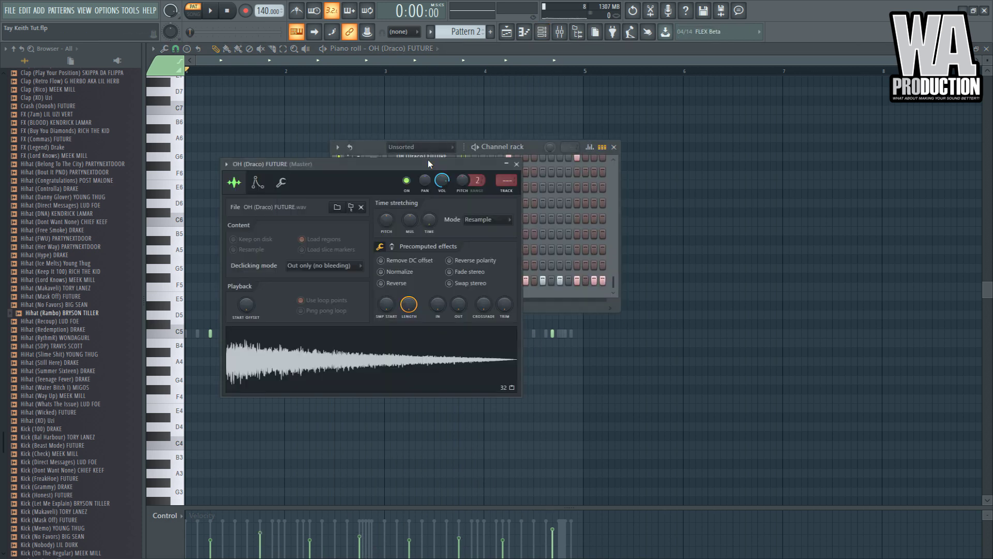
pyautogui.click(768, 330)
# - Play the pattern and shift the two open-hat notes in bar 4 slightly later, onto beats 2 and 4
pyautogui.press('space')
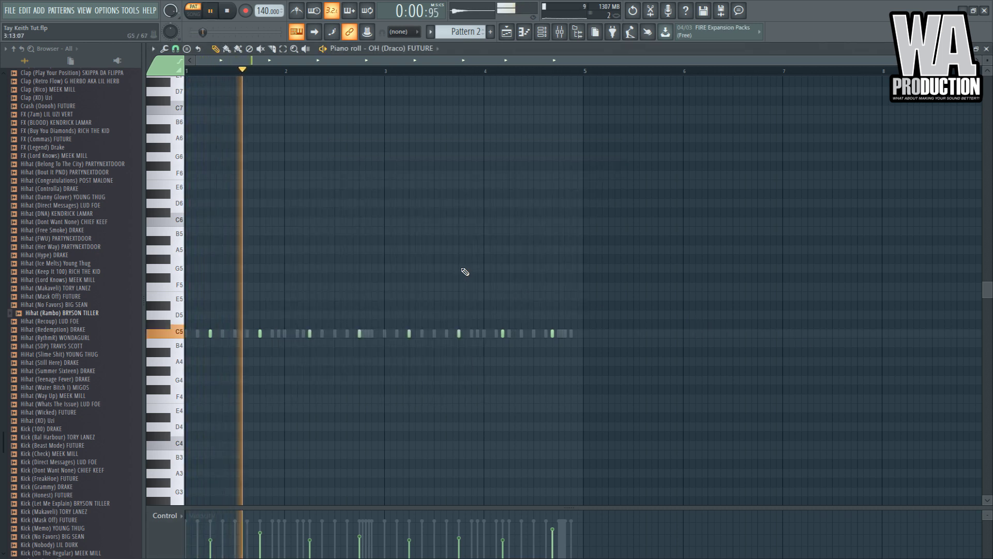
pyautogui.click(543, 33)
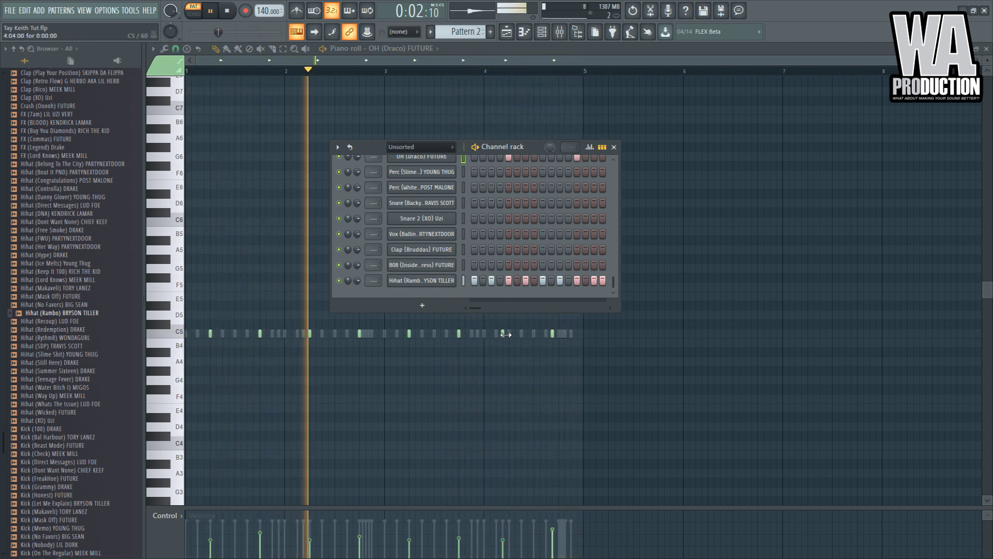
pyautogui.moveTo(503, 333); pyautogui.dragTo(556, 333)
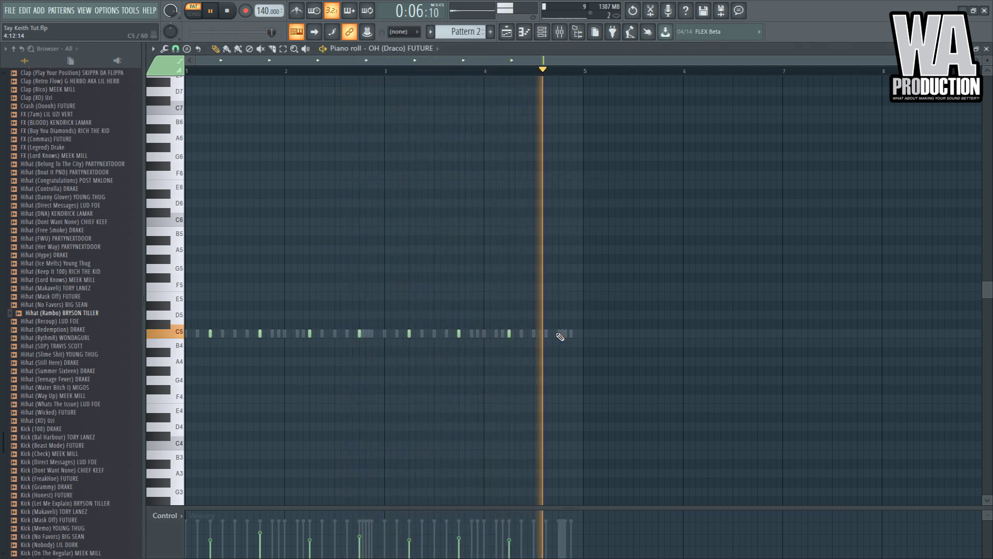
# - Try Snare (Backyard) C5 hits on beat 3 of bars 1 and 2 and remove them again
pyautogui.click(542, 31)
pyautogui.press('space')
pyautogui.click(463, 203)
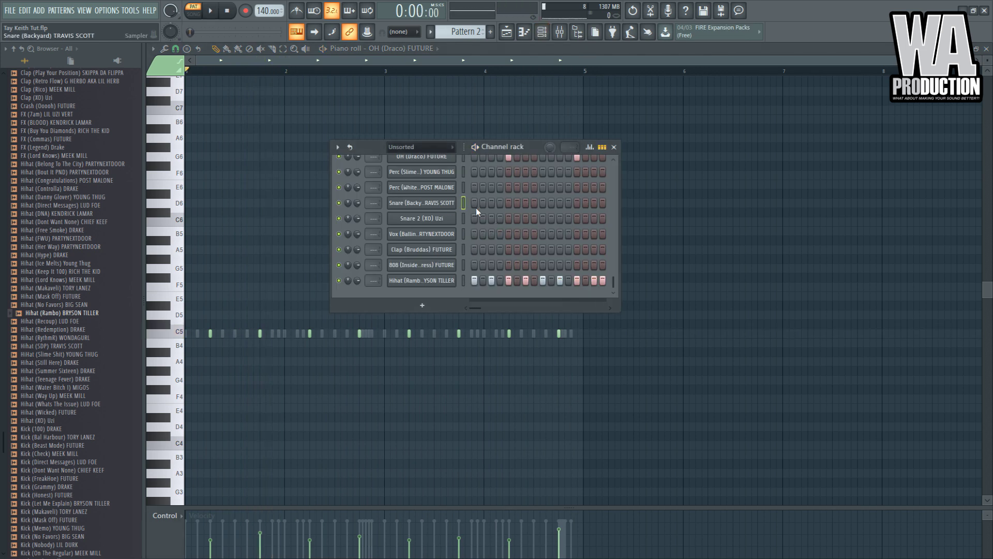
pyautogui.click(335, 334)
pyautogui.click(541, 31)
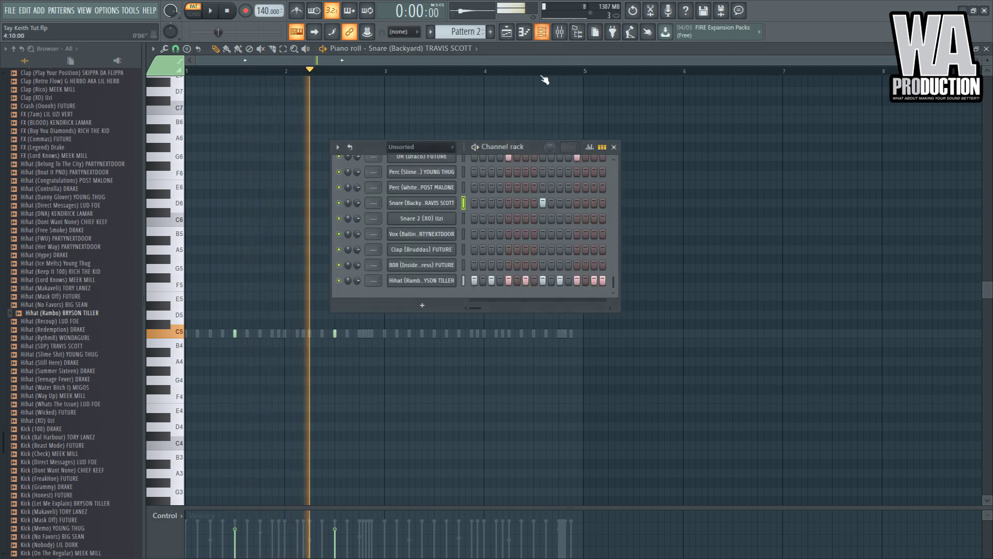
pyautogui.scroll(-2, 570, 278)
pyautogui.scroll(2, 558, 243)
pyautogui.click(543, 203)
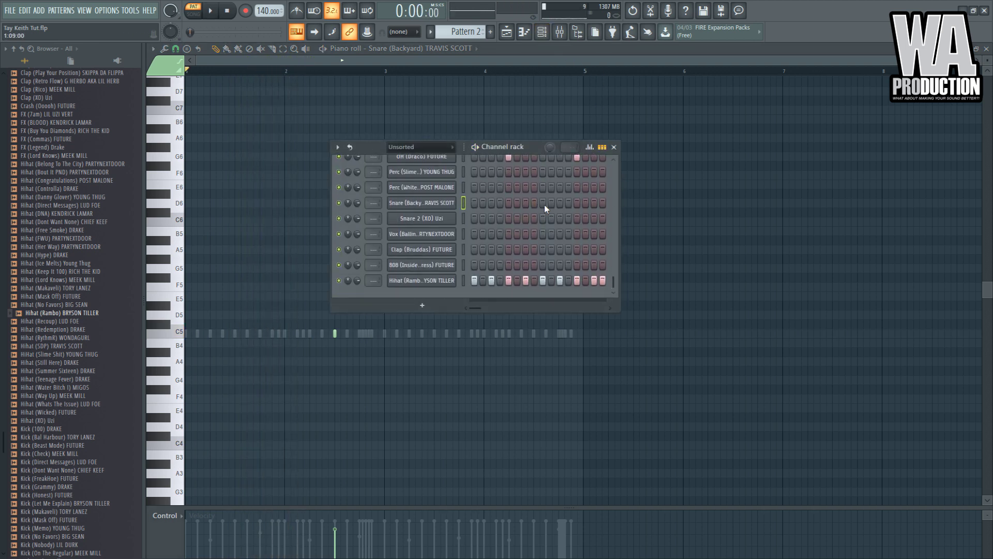
pyautogui.click(355, 336)
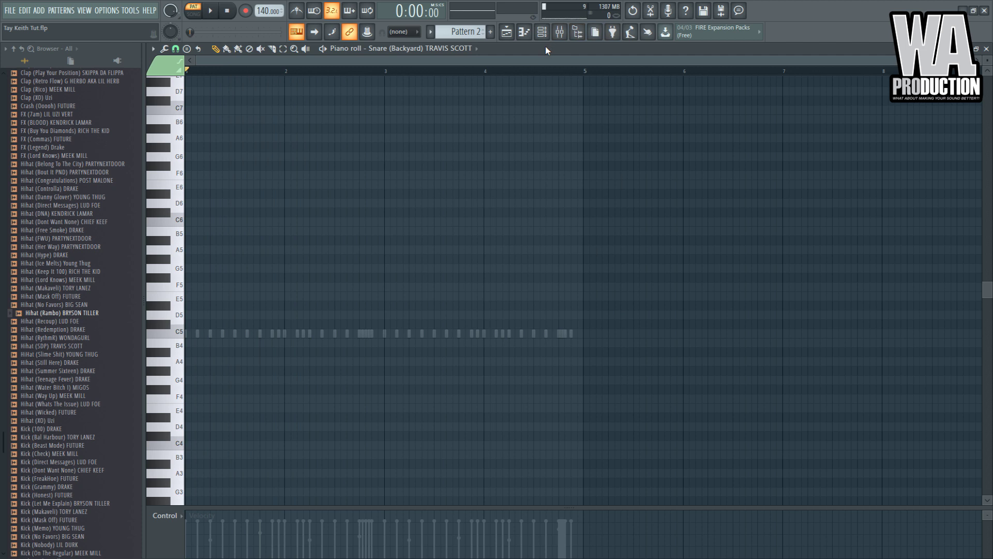
# - Add Snare 2 (XO) C5 hits on beat 3 of bars 1, 2 and 3 and play them back
pyautogui.click(542, 32)
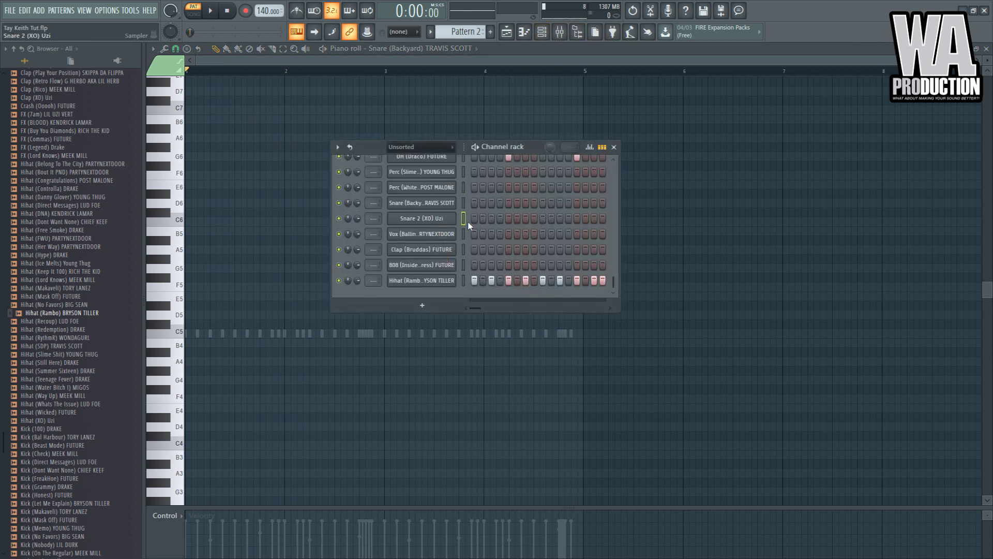
pyautogui.click(235, 333)
pyautogui.press('space')
pyautogui.click(337, 333)
pyautogui.click(435, 333)
pyautogui.press('space')
pyautogui.press('space')
# - Add two extra Snare 2 (XO) hits with lower velocity after beats 3 and 4 of bar 2
pyautogui.click(347, 333)
pyautogui.moveTo(346, 532); pyautogui.dragTo(344, 537)
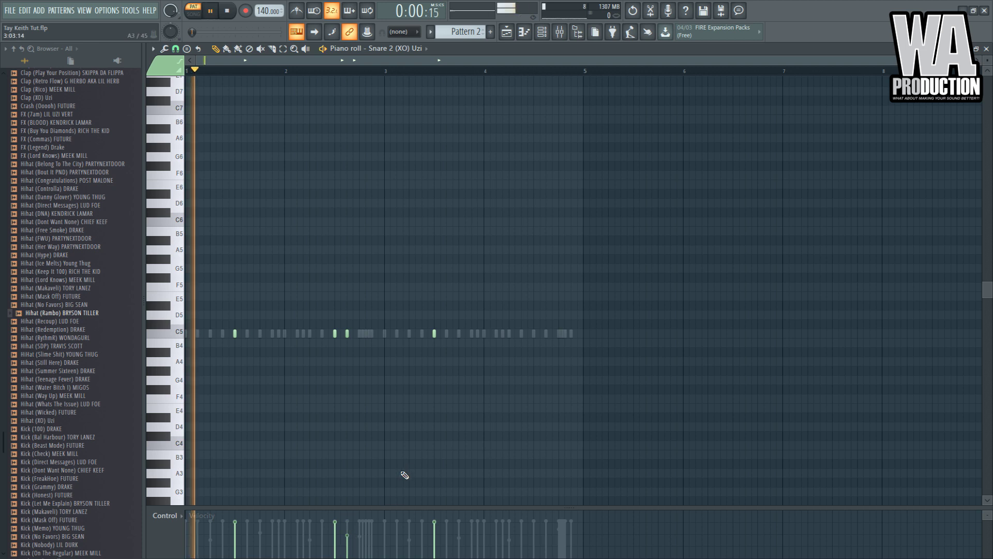
pyautogui.click(372, 333)
# - Delete the snare hit in bar 3 and duplicate the two-bar snare pattern into bars 3 and 4
pyautogui.rightClick(434, 334)
pyautogui.press('space')
pyautogui.press('space')
pyautogui.moveTo(469, 313); pyautogui.dragTo(207, 408)
pyautogui.moveTo(233, 334); pyautogui.dragTo(435, 330)
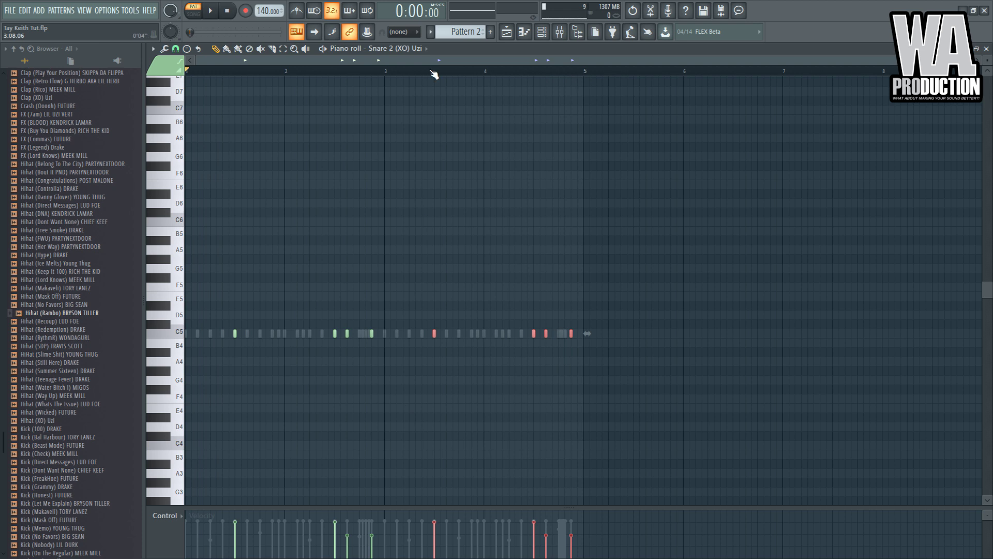
# - Add Clap (Bruddas) C5 notes on beat 3 of each of the four bars
pyautogui.click(543, 32)
pyautogui.scroll(-5, 471, 207)
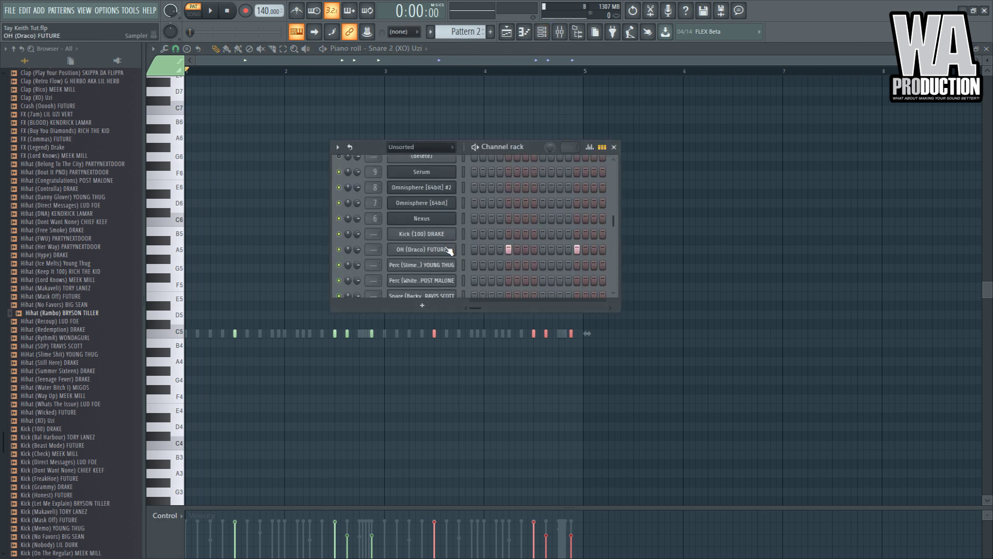
pyautogui.press('F7')
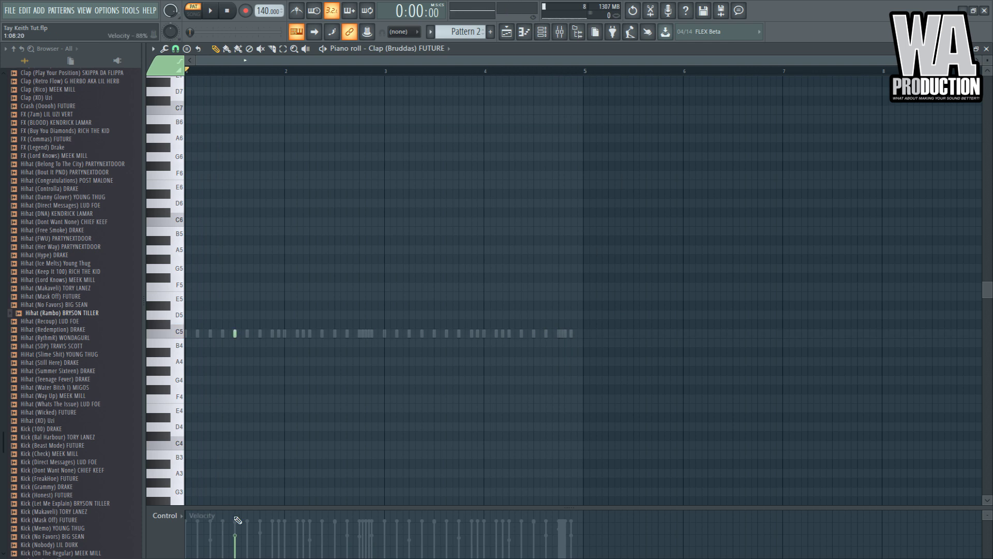
pyautogui.press('space')
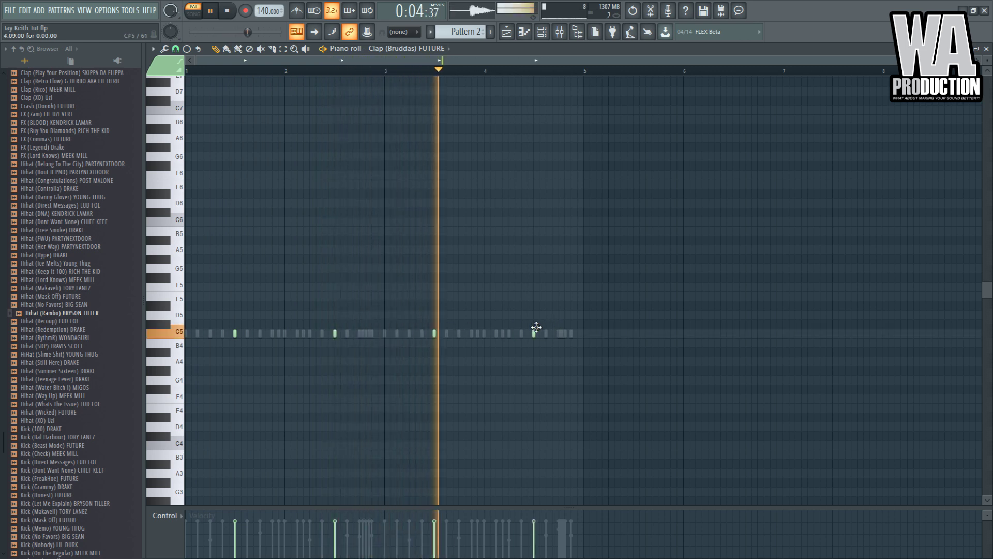
# - Add two Perc (White Iverson) C5 notes with reduced velocity in bar 1, half a beat after beats 2 and 4, and duplicate them across four bars
pyautogui.click(548, 34)
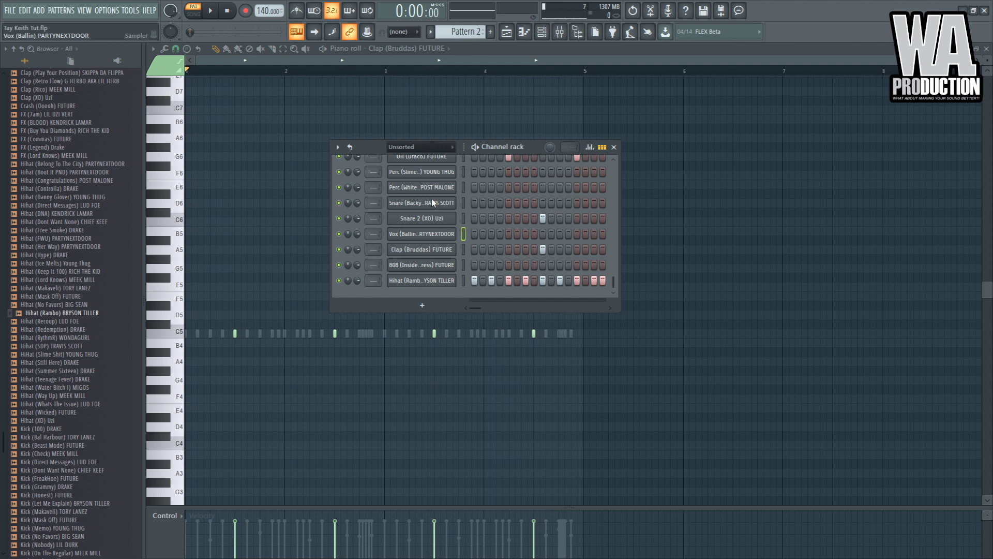
pyautogui.press('F7')
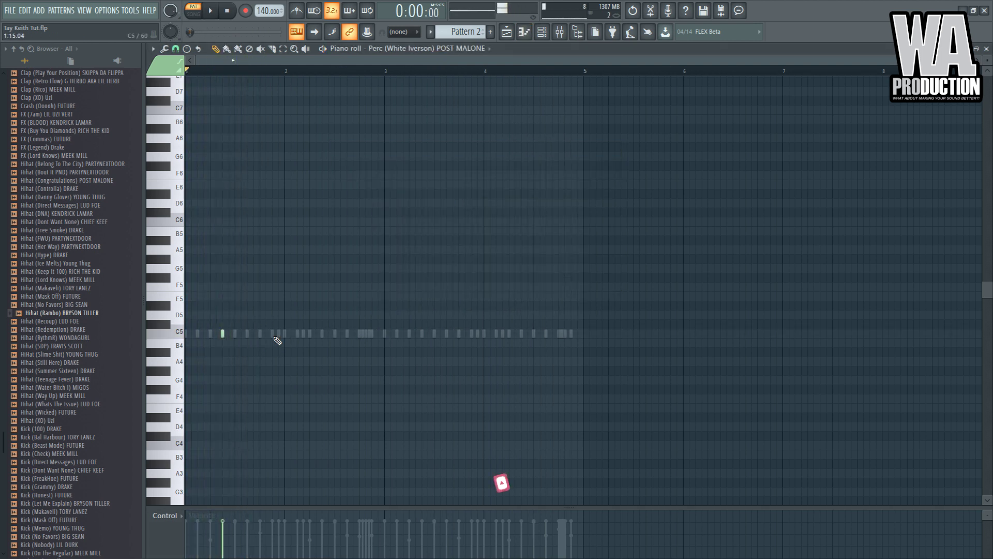
pyautogui.click(272, 542)
pyautogui.click(223, 538)
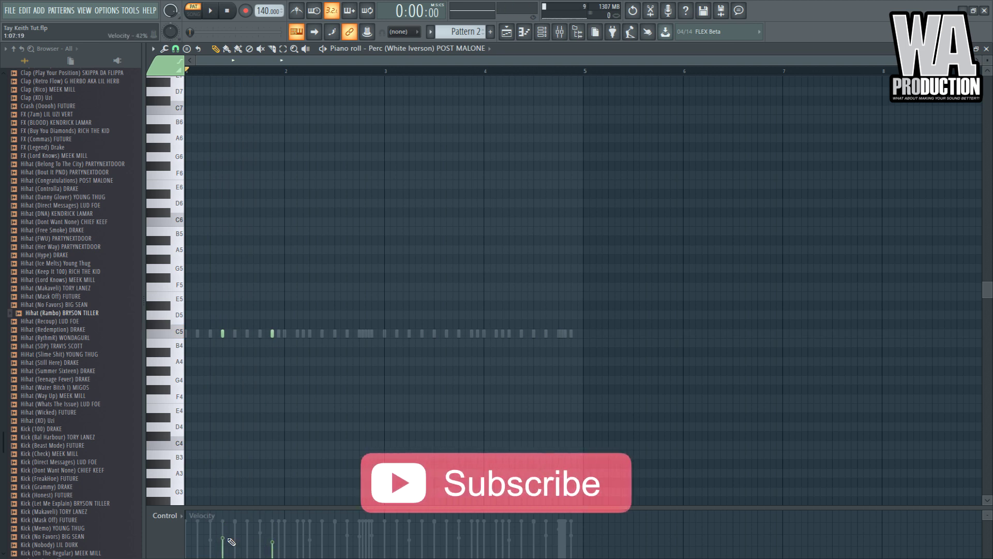
pyautogui.moveTo(319, 314); pyautogui.dragTo(519, 337)
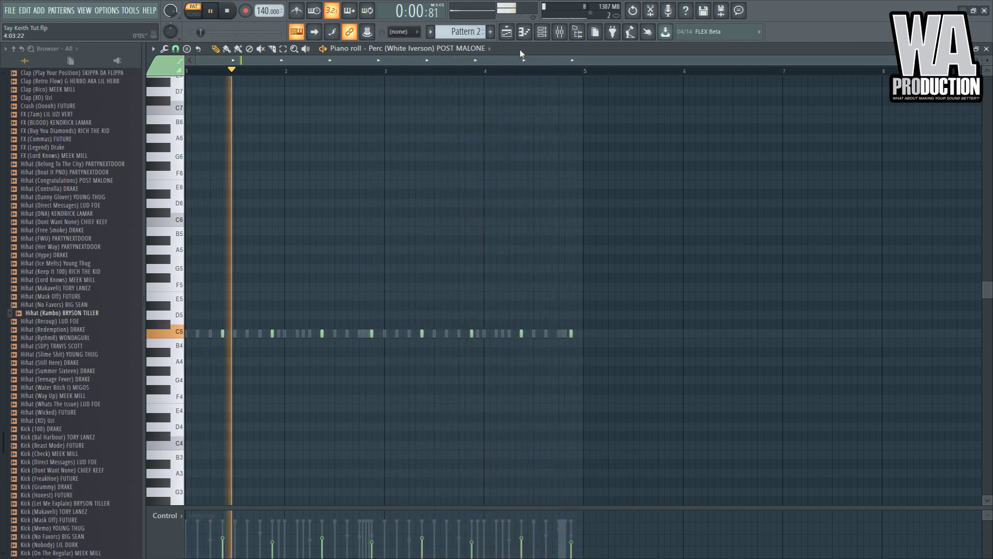
# - Add a Perc (Slime Shit) C5 note half a beat after beat 3 in each of the four bars and vary their velocities
pyautogui.press('F6')
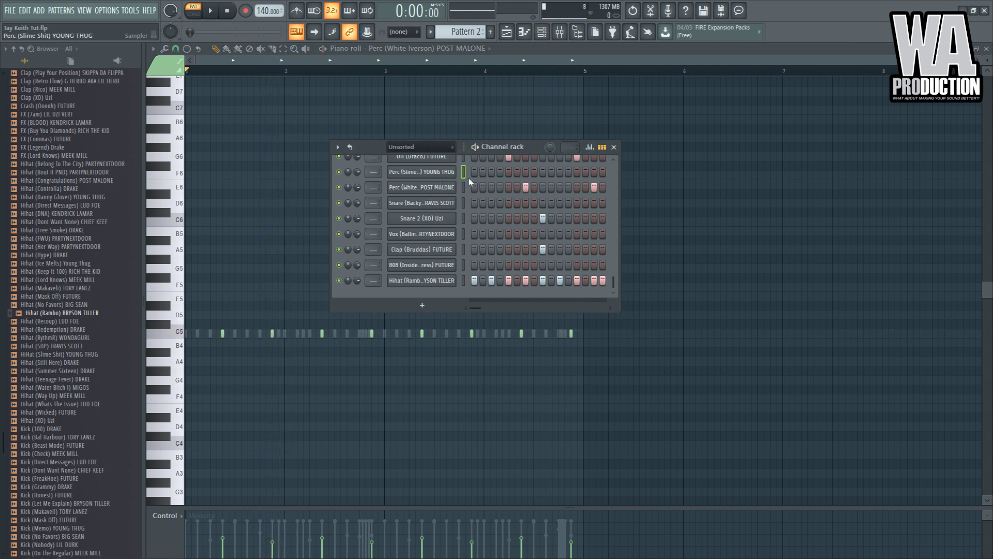
pyautogui.press('F6')
pyautogui.press('space')
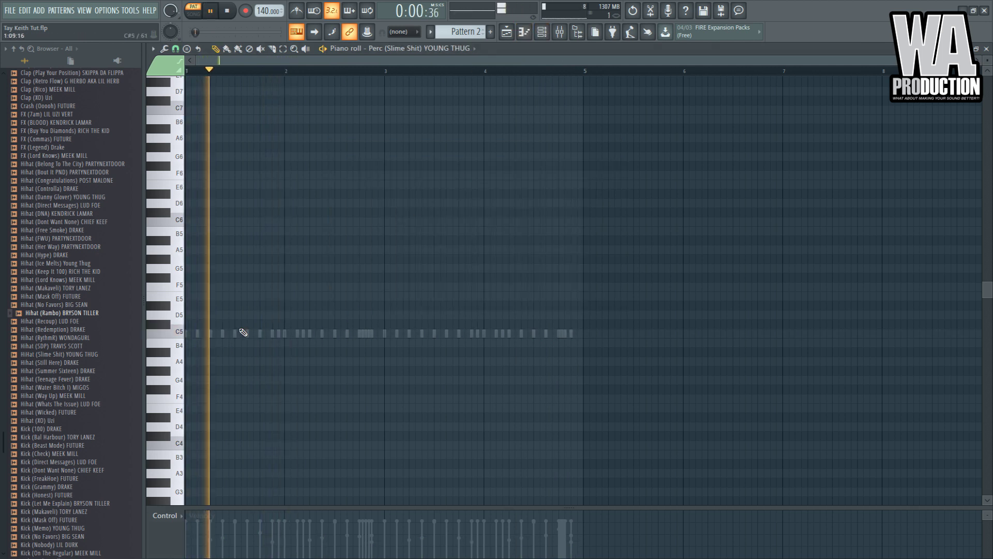
pyautogui.click(347, 335)
pyautogui.click(446, 335)
pyautogui.click(546, 335)
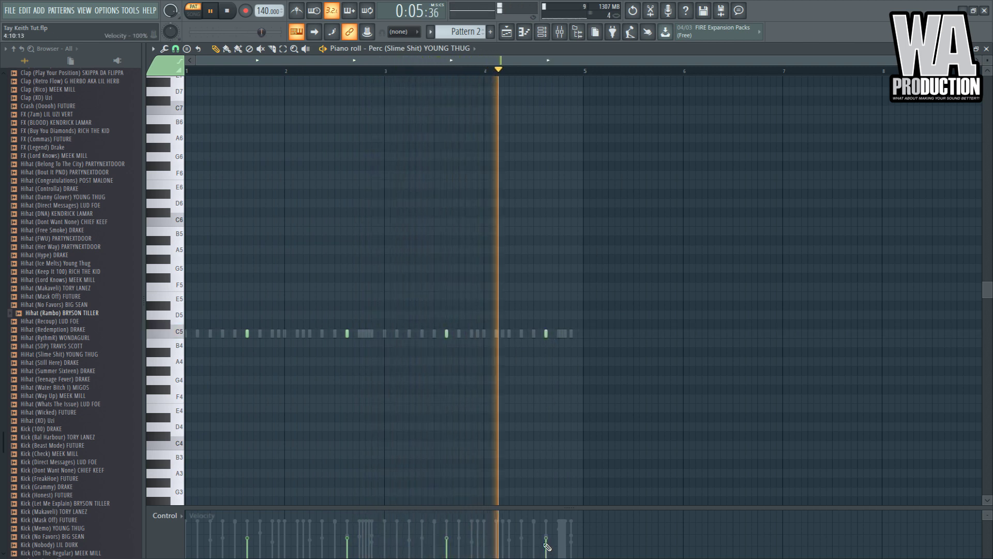
pyautogui.moveTo(250, 539); pyautogui.dragTo(551, 548)
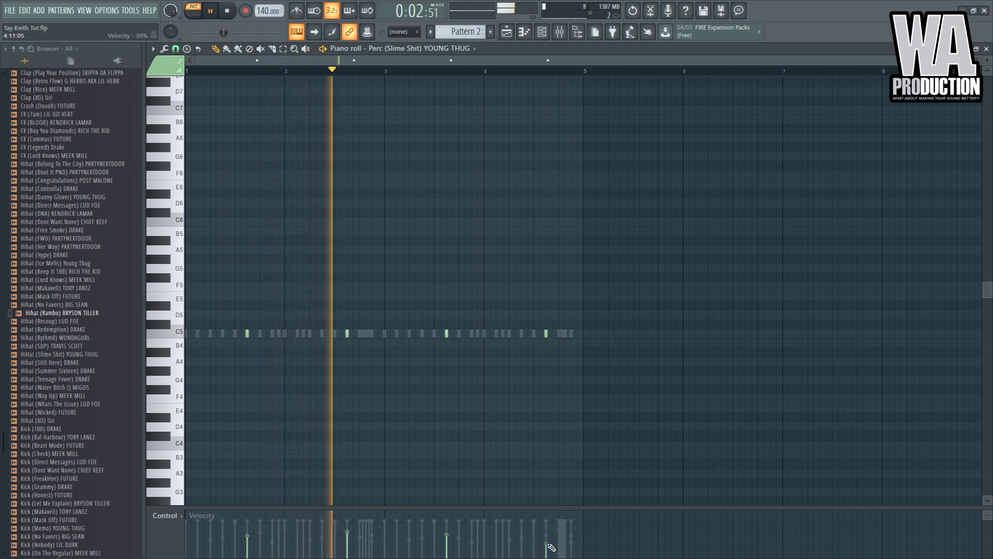
# - Add Kick (100) C5 notes in bar 1 on beat 1, half a beat after beat 2, and on beat 4
pyautogui.press('F6')
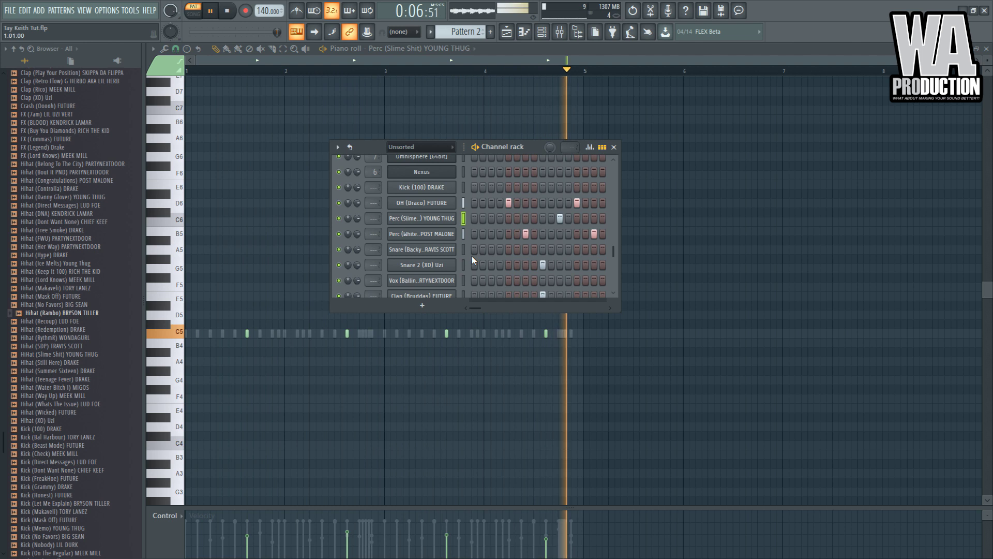
pyautogui.scroll(5, 453, 268)
pyautogui.press('space')
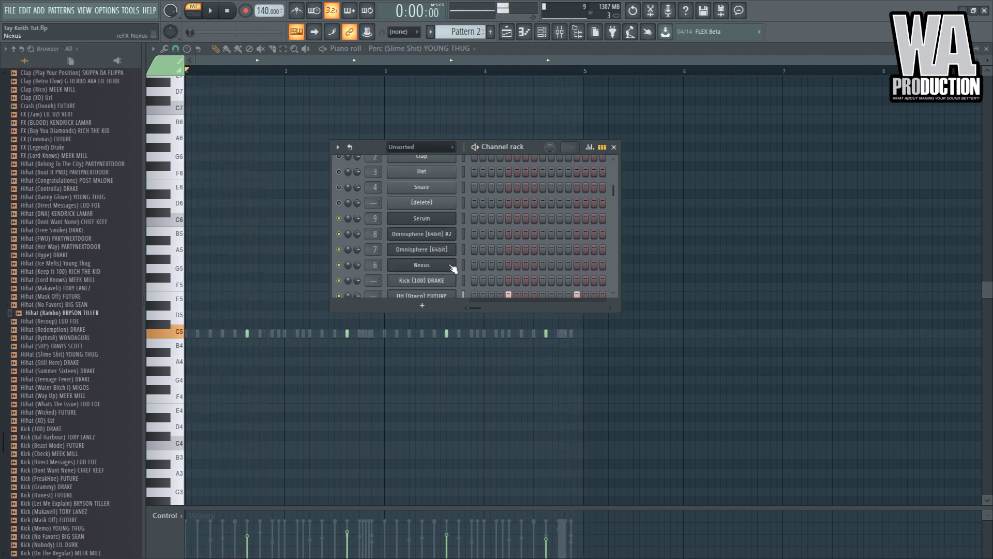
pyautogui.rightClick(438, 283)
pyautogui.click(471, 286)
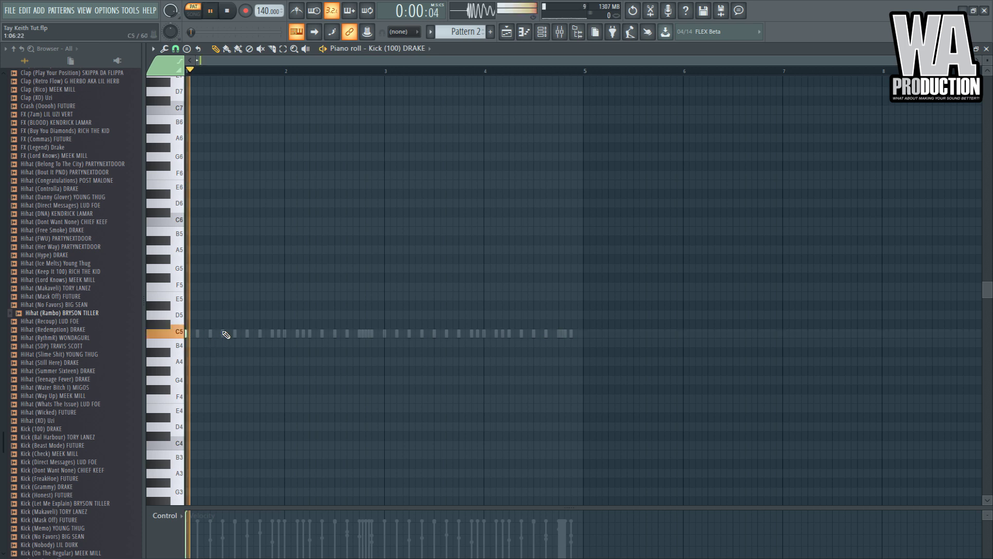
pyautogui.press('space')
pyautogui.press('space')
pyautogui.press('space')
pyautogui.click(259, 334)
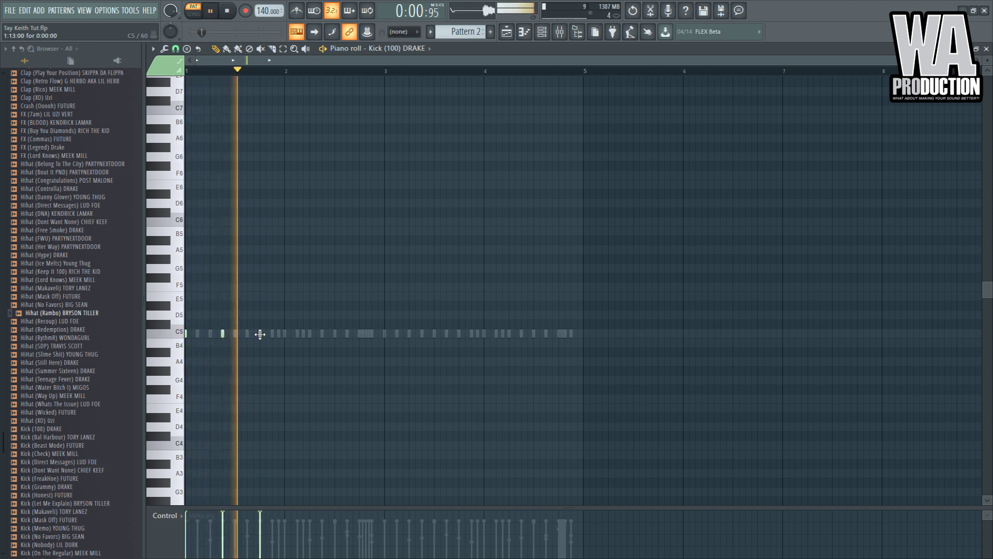
# - Add kick notes in bar 2 on beat 2 and half a beat after beat 3, and duplicate the two-bar pattern into bars 3 and 4
pyautogui.click(322, 334)
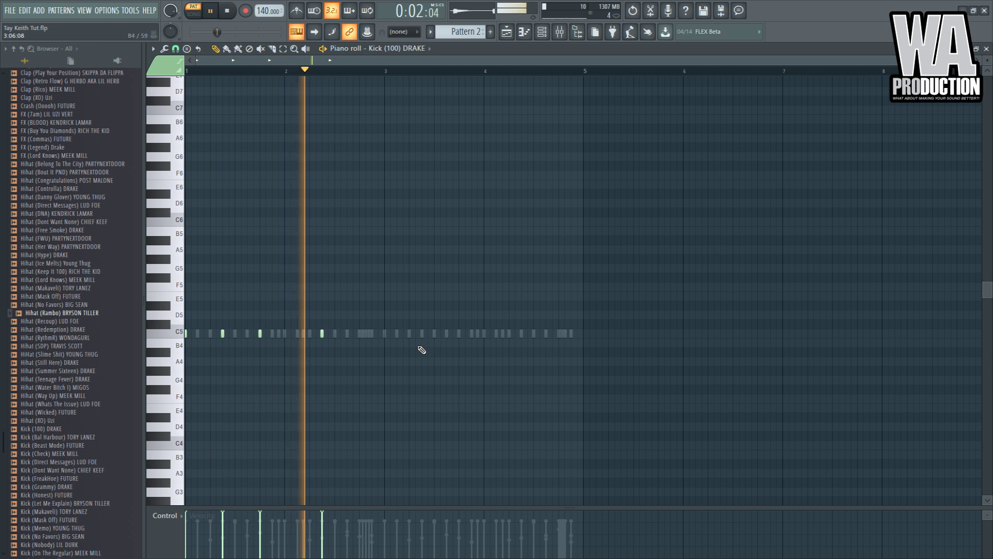
pyautogui.press('space')
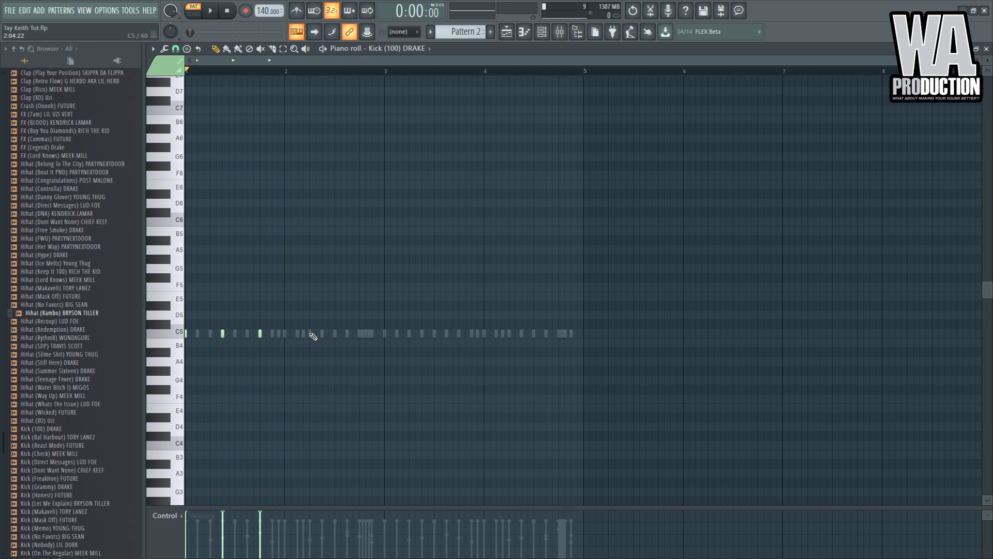
pyautogui.press('space')
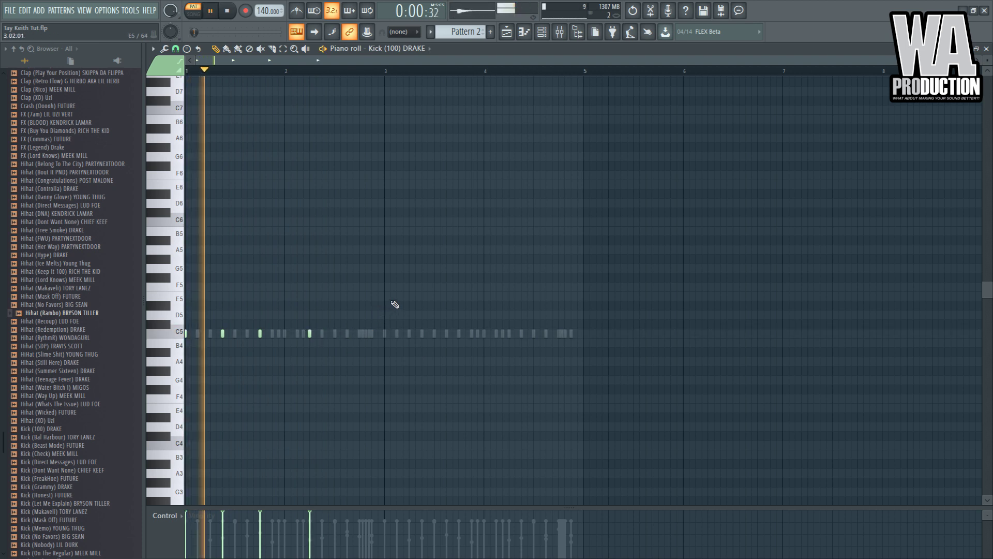
pyautogui.click(347, 333)
pyautogui.click(402, 333)
pyautogui.press('space')
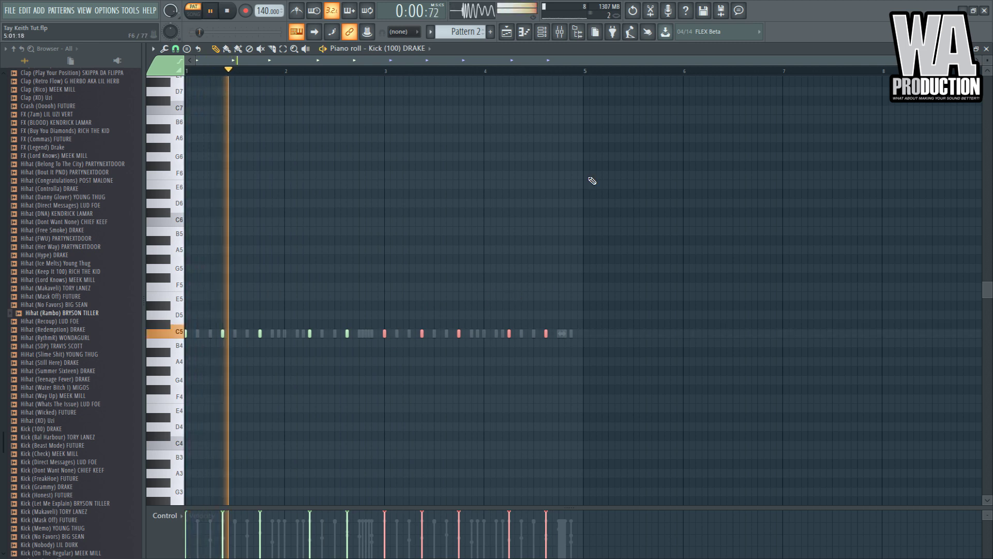
# - Deselect the duplicated kicks and add an extra C5 kick in bar 4, half a beat after beat 2
pyautogui.keyDown('ctrl'); pyautogui.click(471, 221); pyautogui.keyUp('ctrl')
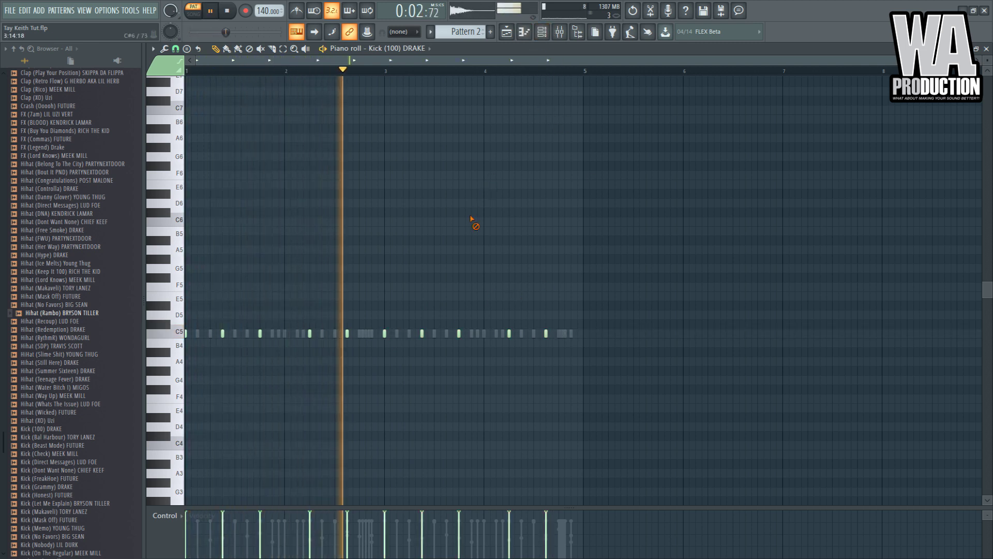
pyautogui.click(521, 333)
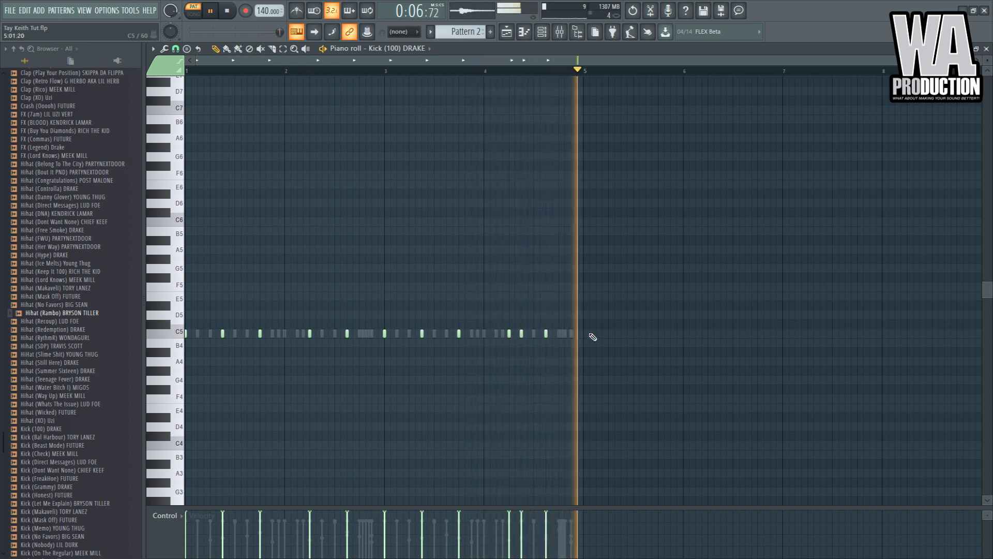
# - Load the 808 (Inside The Mattress) sample in Edison, detect its pitch regions and examine the detected notes
pyautogui.click(543, 33)
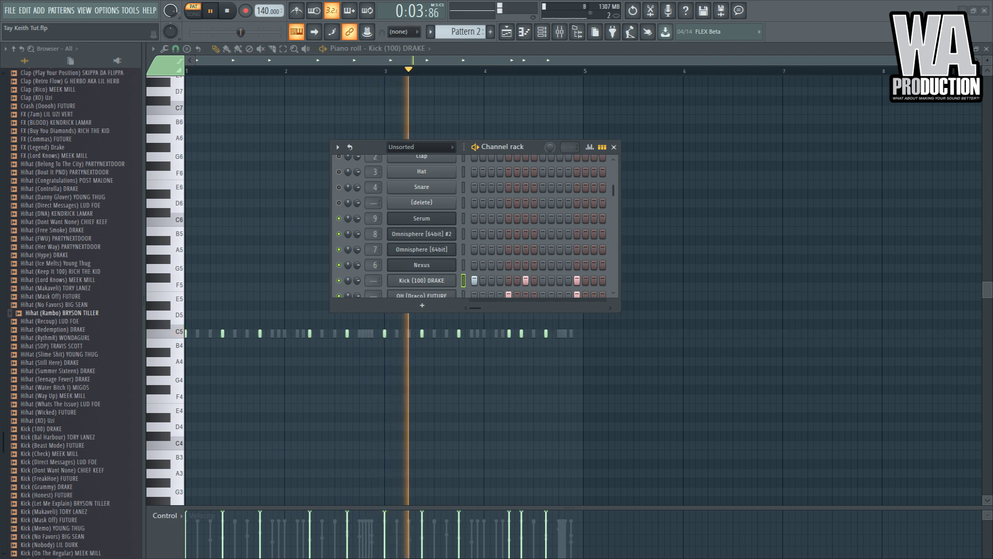
pyautogui.scroll(-4, 520, 269)
pyautogui.scroll(-1, 519, 269)
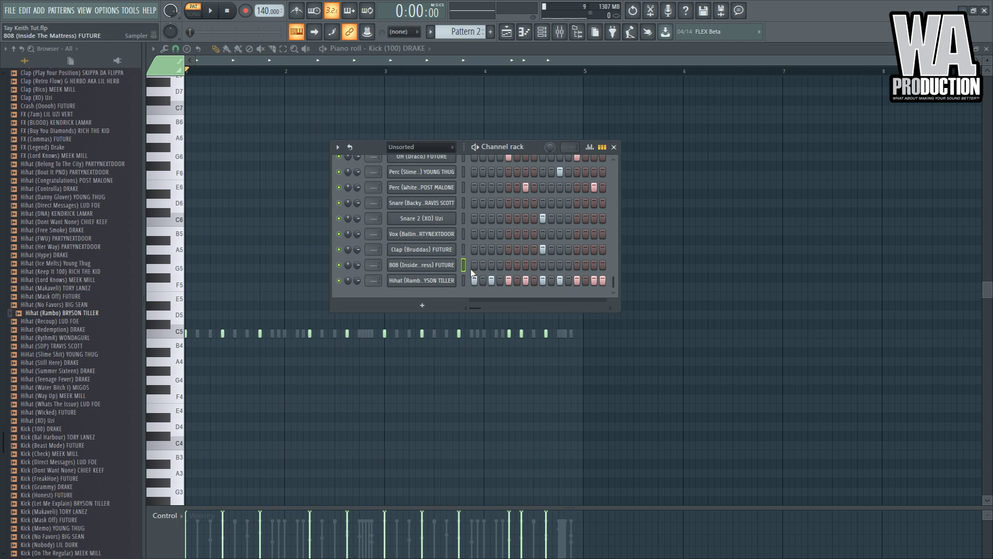
pyautogui.press('F7')
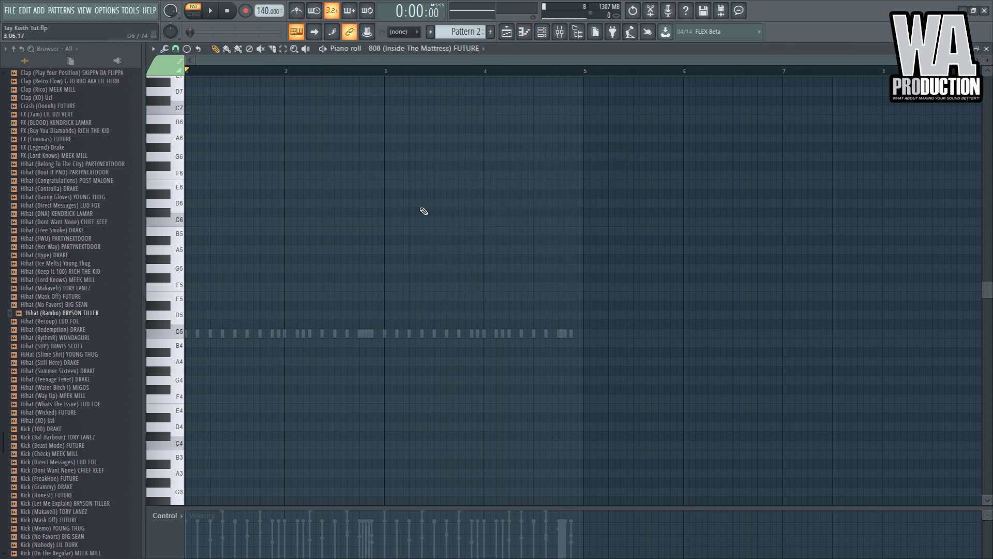
pyautogui.click(541, 32)
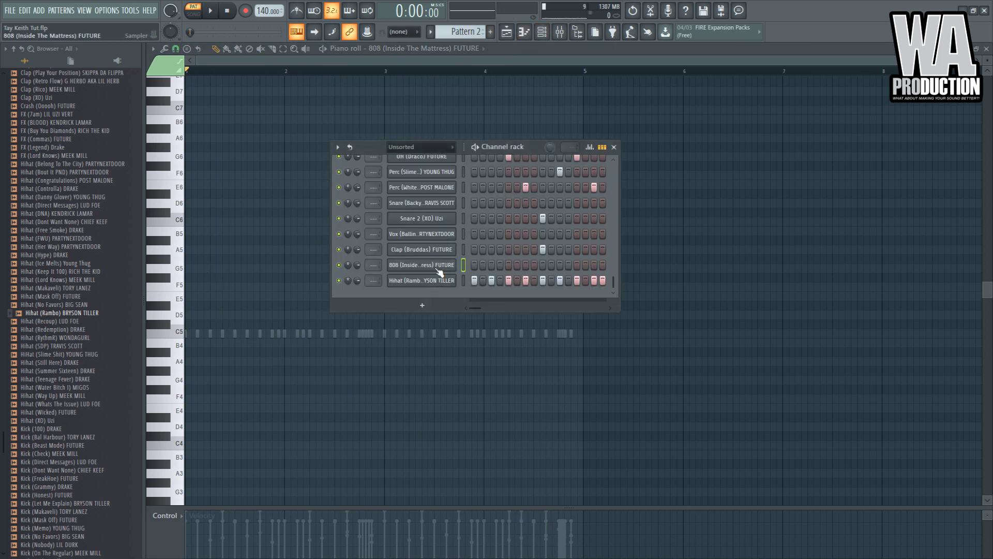
pyautogui.click(437, 268)
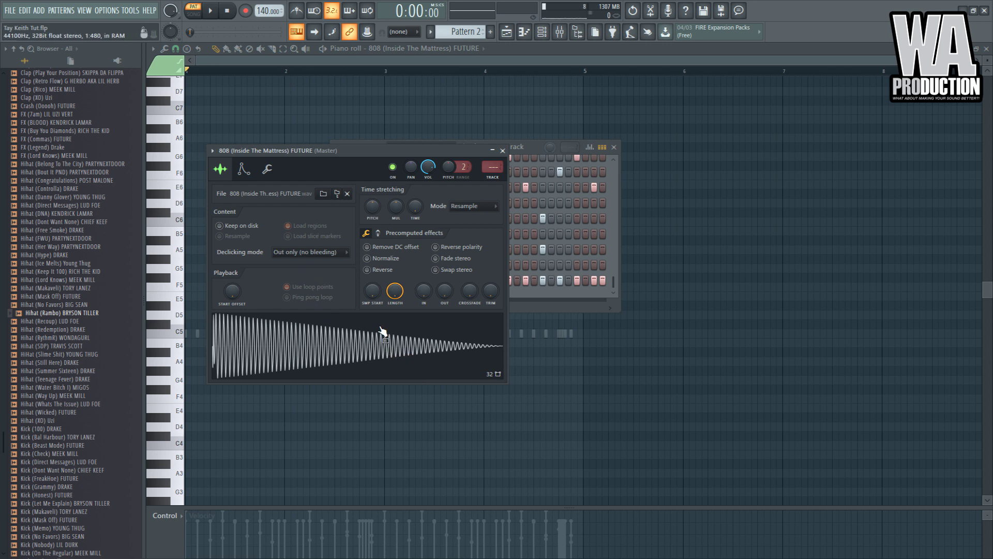
pyautogui.doubleClick(394, 362)
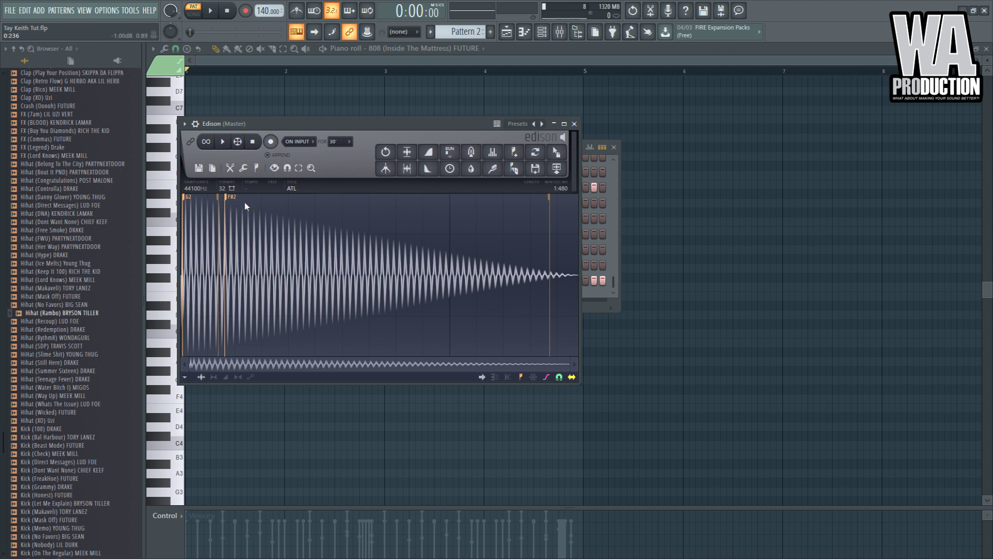
pyautogui.click(191, 203)
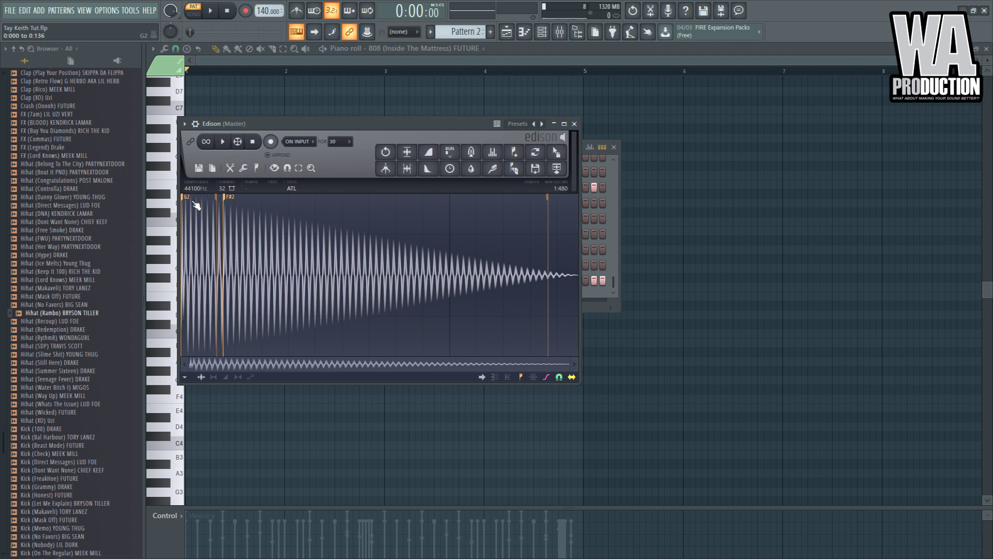
pyautogui.click(574, 124)
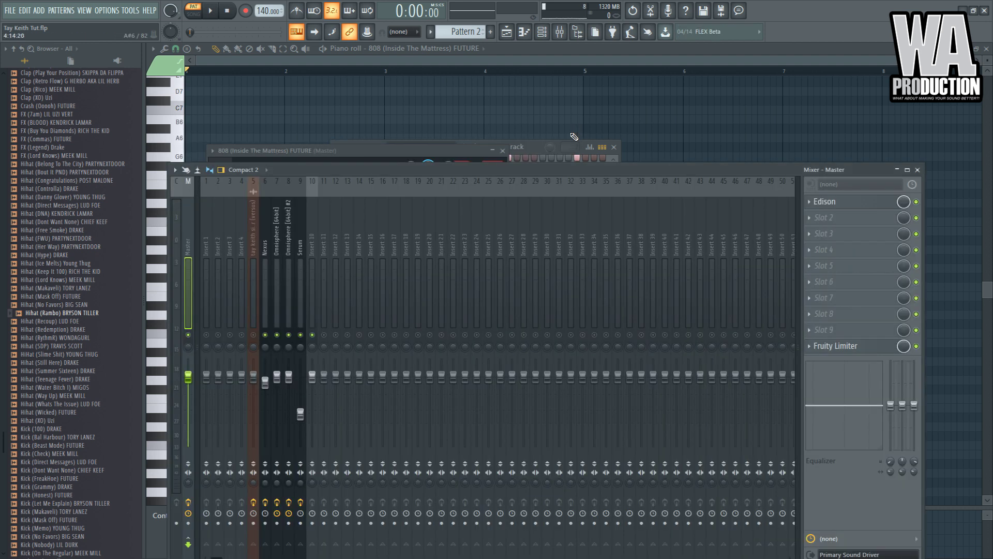
# - Set the root note of the 808 (Inside The Mattress) channel to F#5
pyautogui.click(490, 151)
pyautogui.click(268, 171)
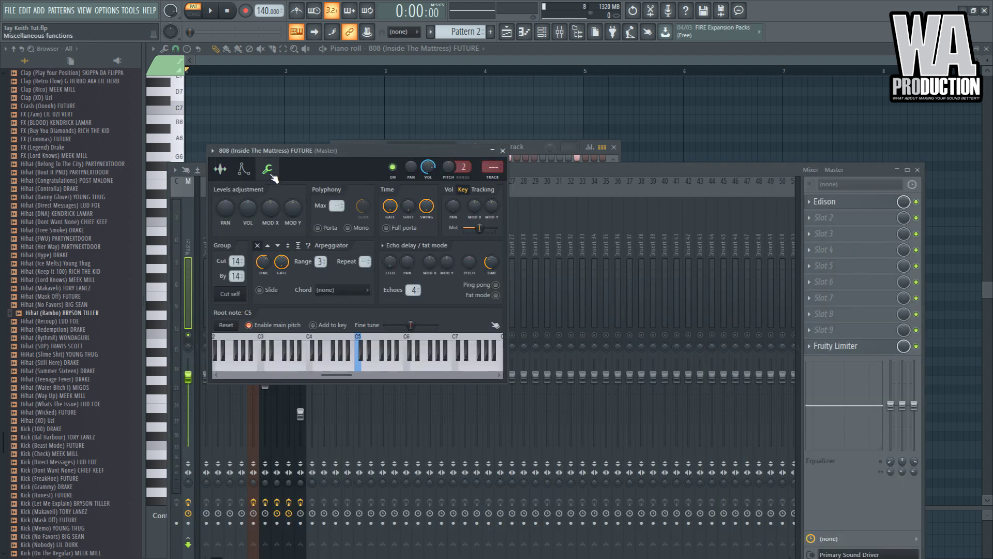
pyautogui.click(244, 171)
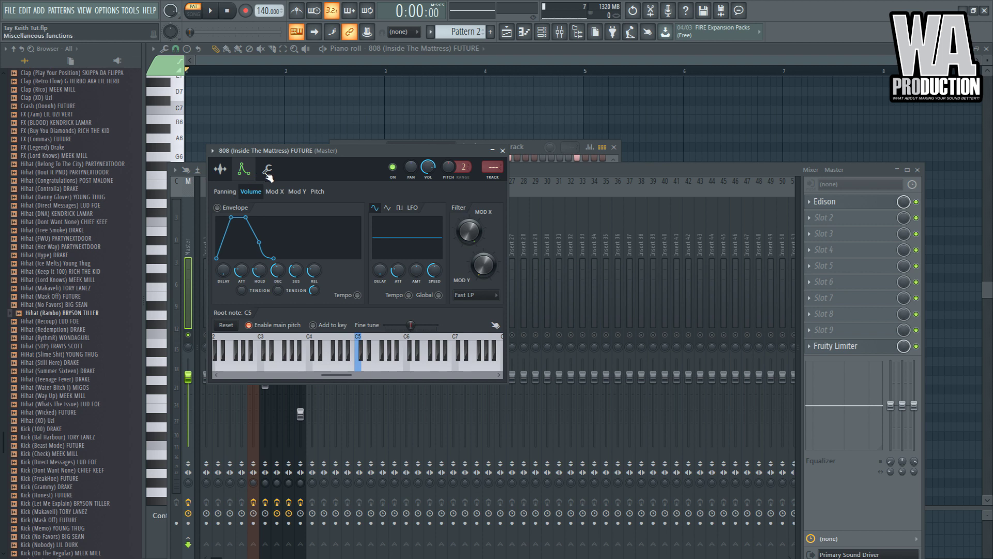
pyautogui.click(268, 171)
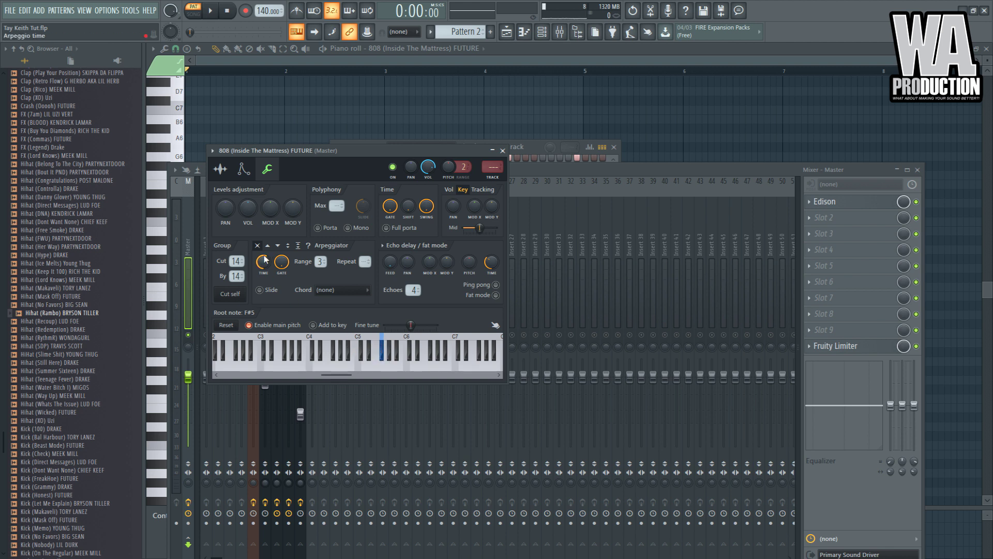
pyautogui.click(220, 170)
pyautogui.moveTo(362, 150); pyautogui.dragTo(338, 333)
pyautogui.click(525, 151)
# - Copy the four-bar Kick (100) pattern into the 808 (Inside The Mattress) channel
pyautogui.press('F7')
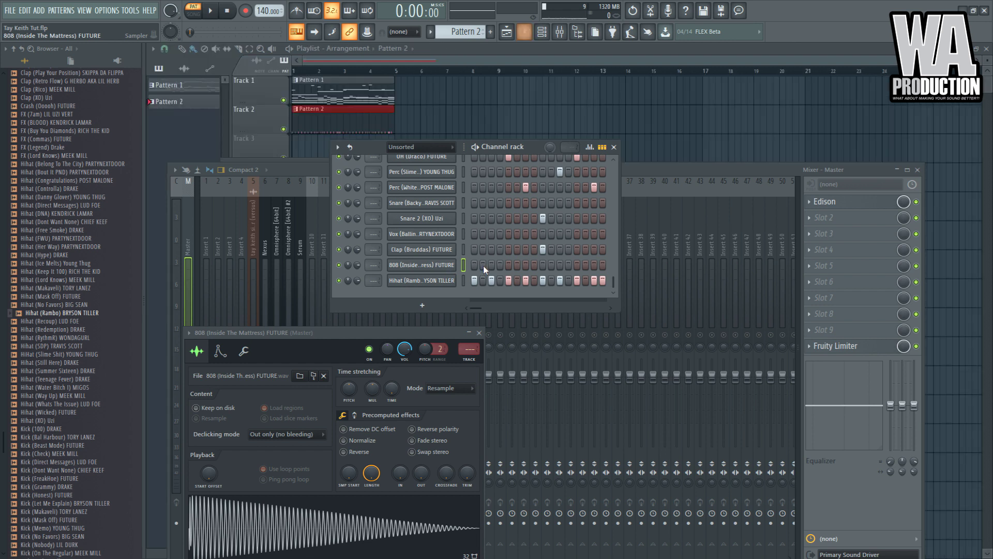
pyautogui.press('F7')
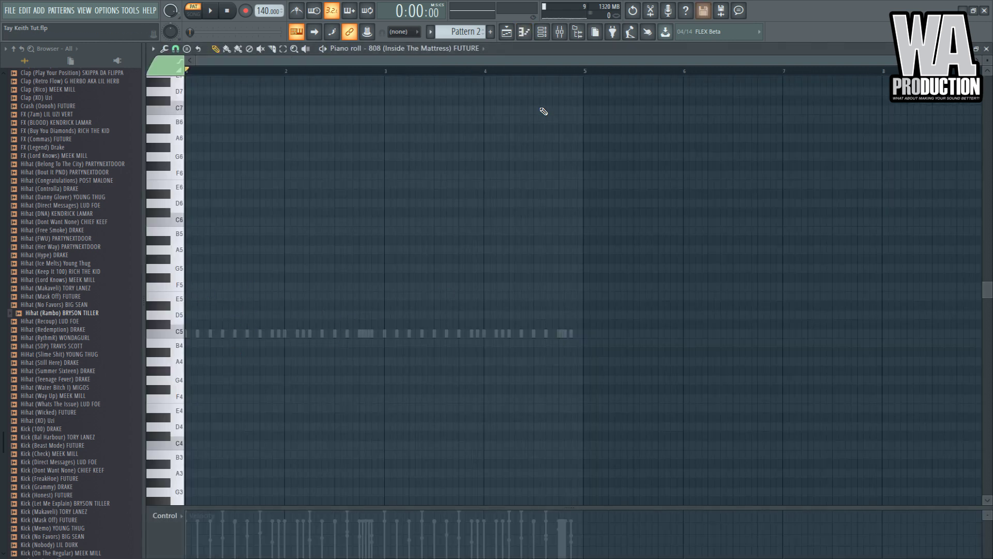
pyautogui.click(542, 32)
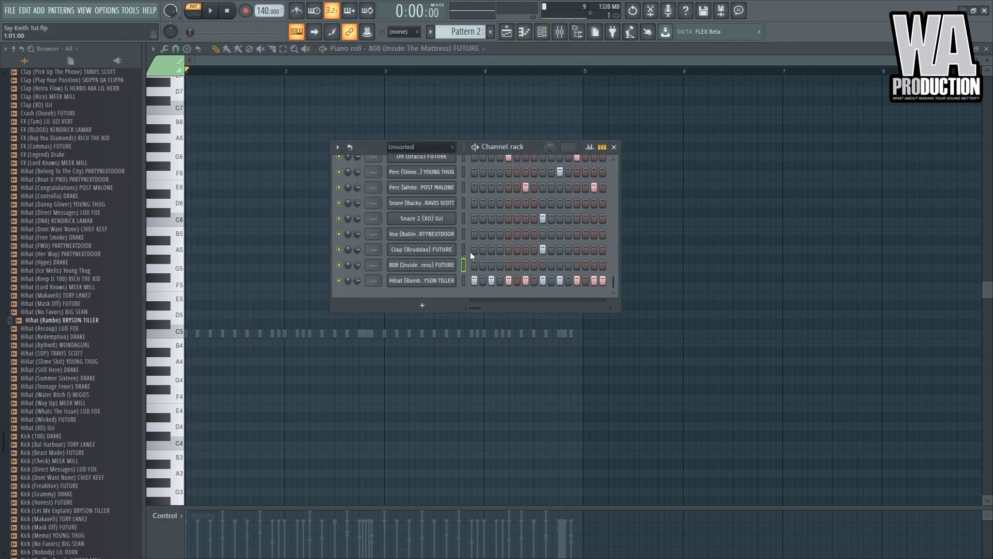
pyautogui.press('space')
pyautogui.press('space')
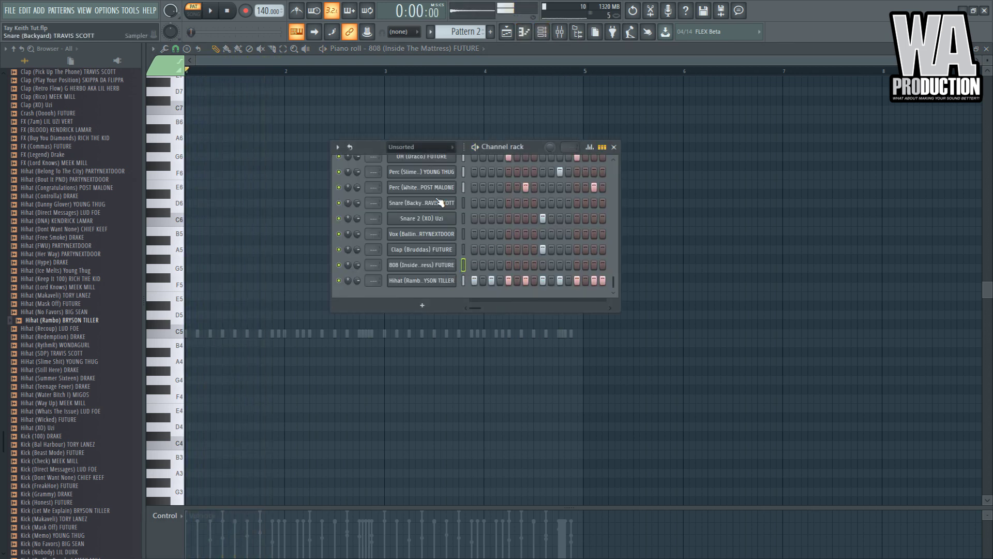
pyautogui.scroll(3, 440, 202)
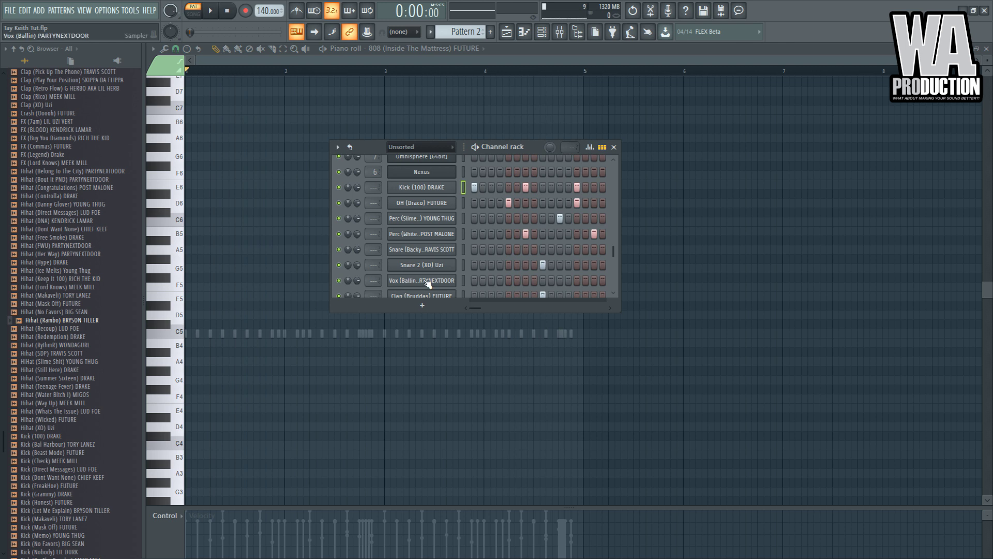
pyautogui.scroll(-3, 437, 280)
pyautogui.press('F6')
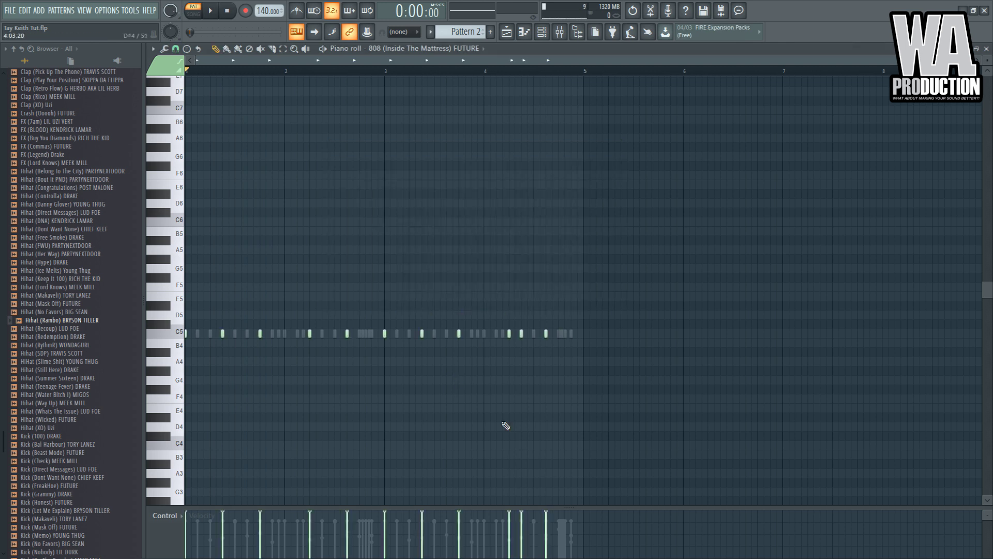
# - Lower the velocity of all 808 notes slightly and transpose them together to F5
pyautogui.moveTo(551, 525); pyautogui.dragTo(72, 548)
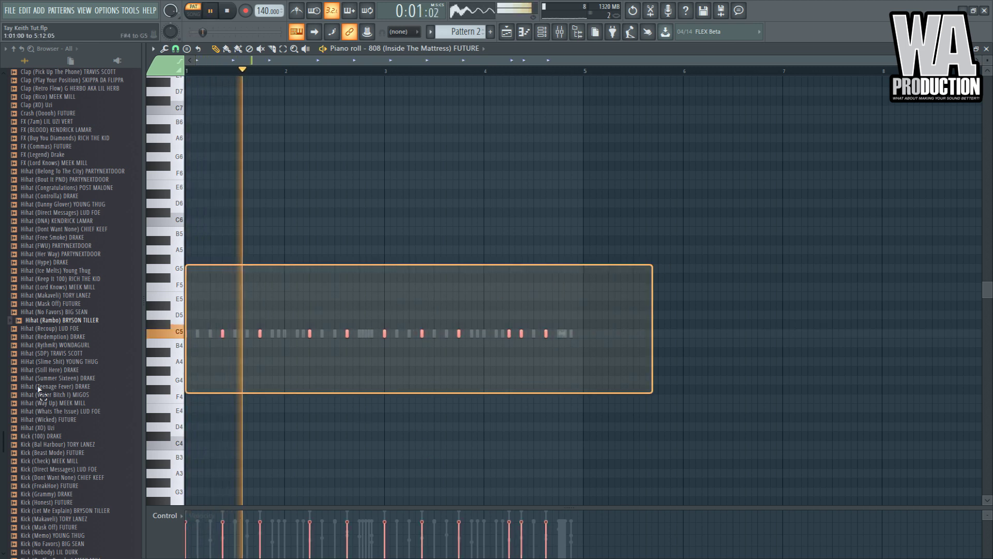
pyautogui.press('space')
pyautogui.hotkey('ctrl', 'a')
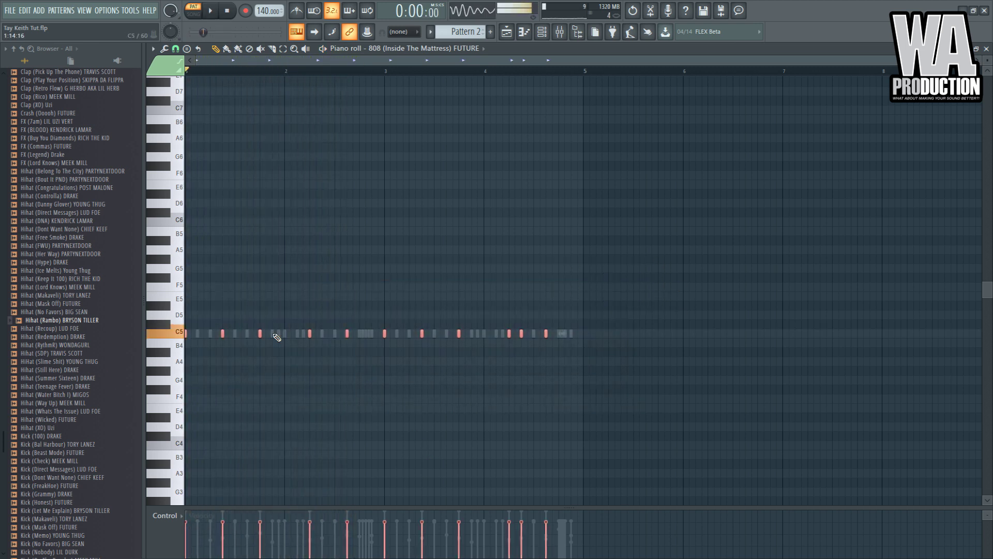
pyautogui.moveTo(262, 333); pyautogui.dragTo(262, 280)
pyautogui.click(363, 225)
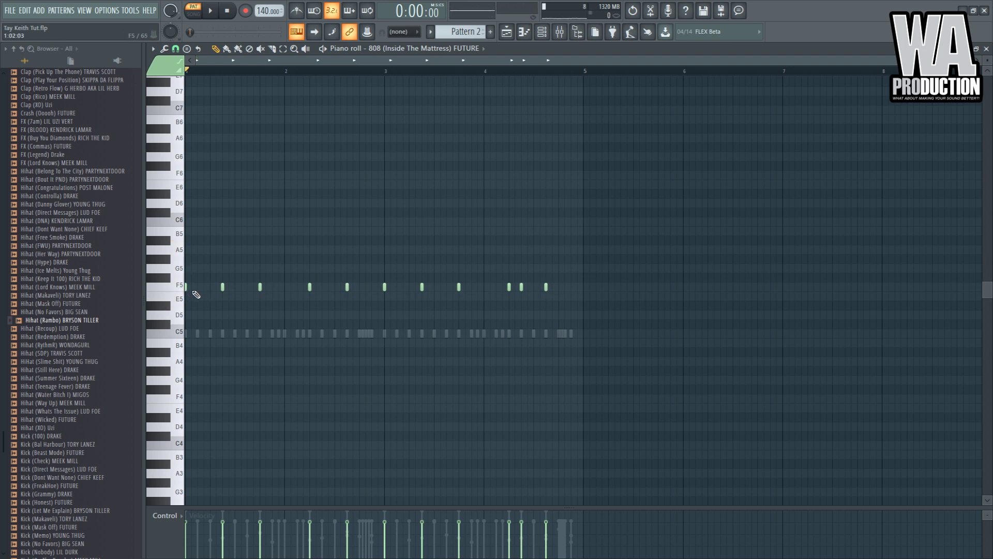
# - Raise the first 808 note in bar 1 to A#5 and the second to G#5, and play the pattern
pyautogui.click(181, 277)
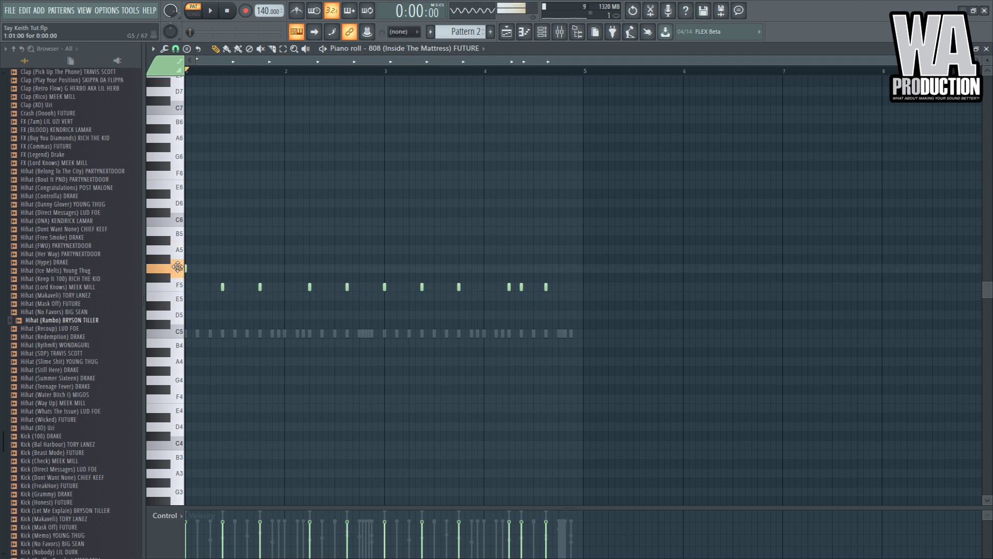
pyautogui.moveTo(221, 287); pyautogui.dragTo(217, 259)
pyautogui.press('space')
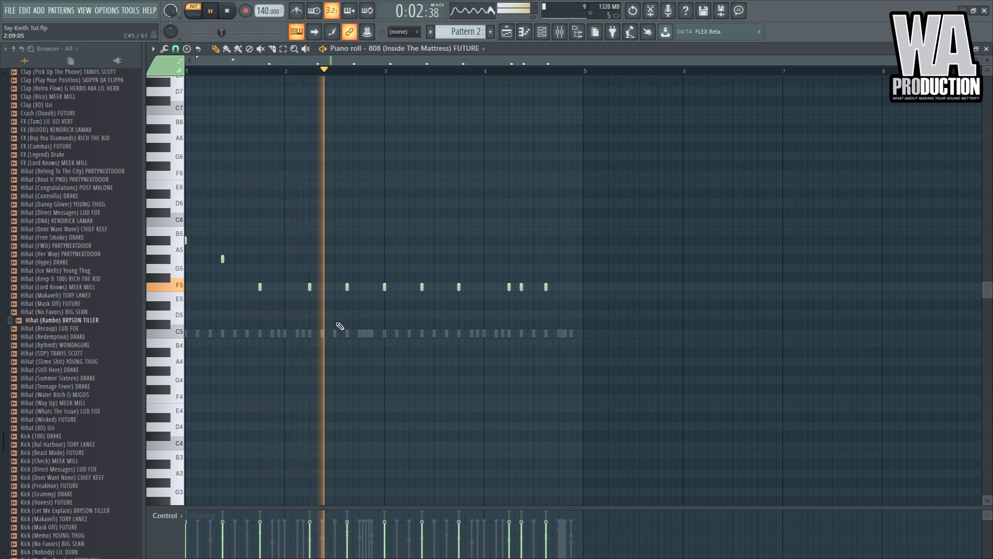
pyautogui.press('space')
# - Raise the first 808 note in bar 3 to A#5 and the second to G#5
pyautogui.moveTo(382, 287); pyautogui.dragTo(387, 237)
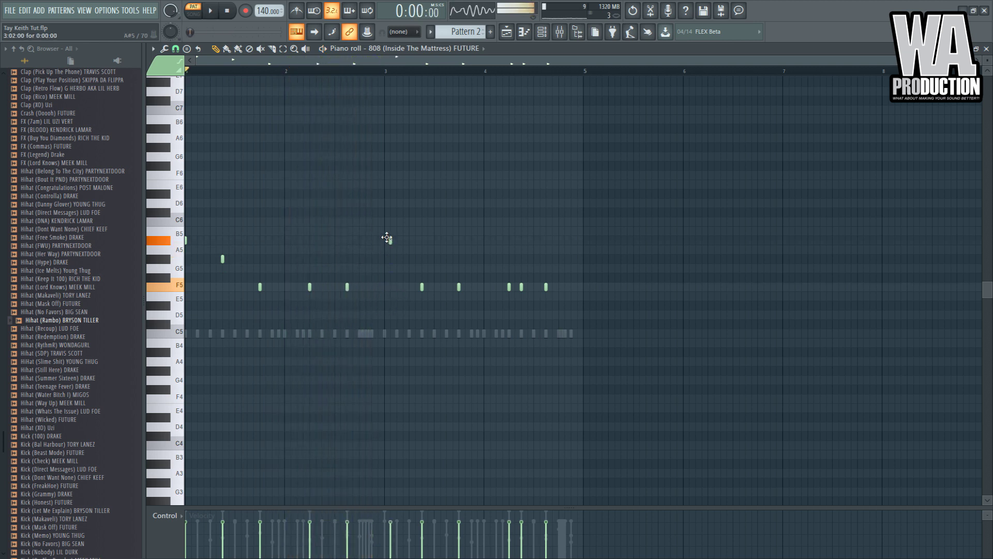
pyautogui.press('space')
pyautogui.moveTo(421, 285); pyautogui.dragTo(421, 258)
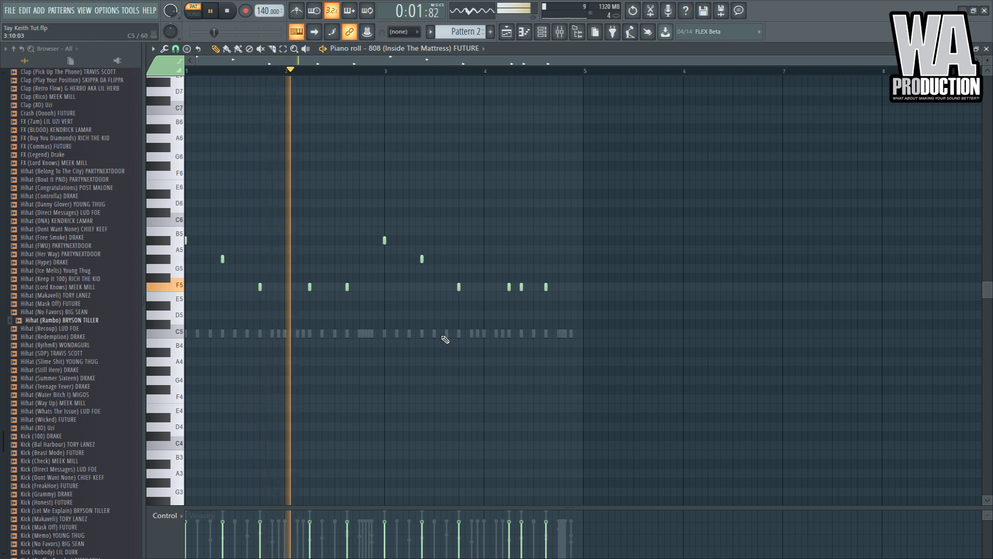
# - Transpose the 808 note half a beat after beat 2 in bar 4 up an octave to F6
pyautogui.keyDown('ctrl'); pyautogui.click(522, 288); pyautogui.keyUp('ctrl')
pyautogui.hotkey('ctrl', 'Up')
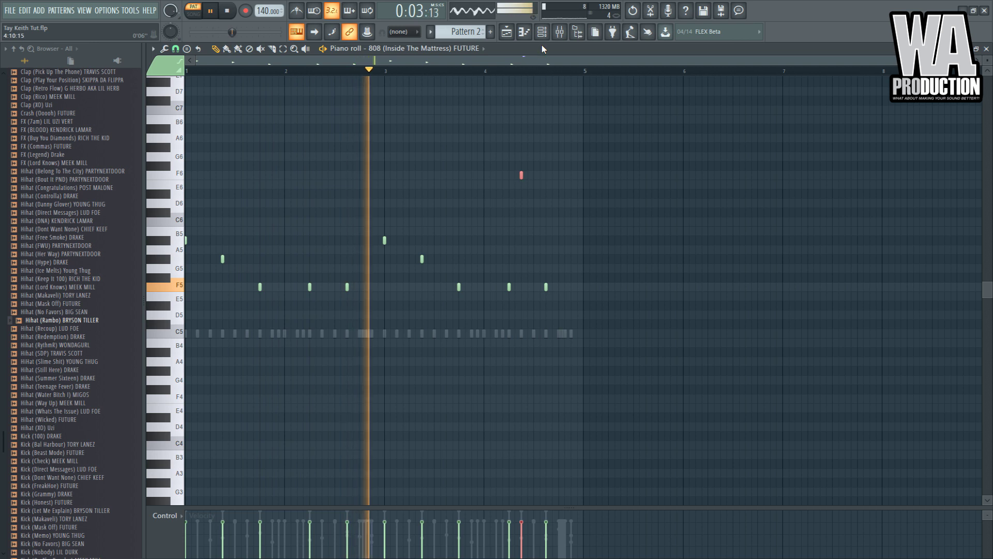
# - Route the selected drum and 808 channels to consecutive mixer tracks starting at Insert 10
pyautogui.click(560, 35)
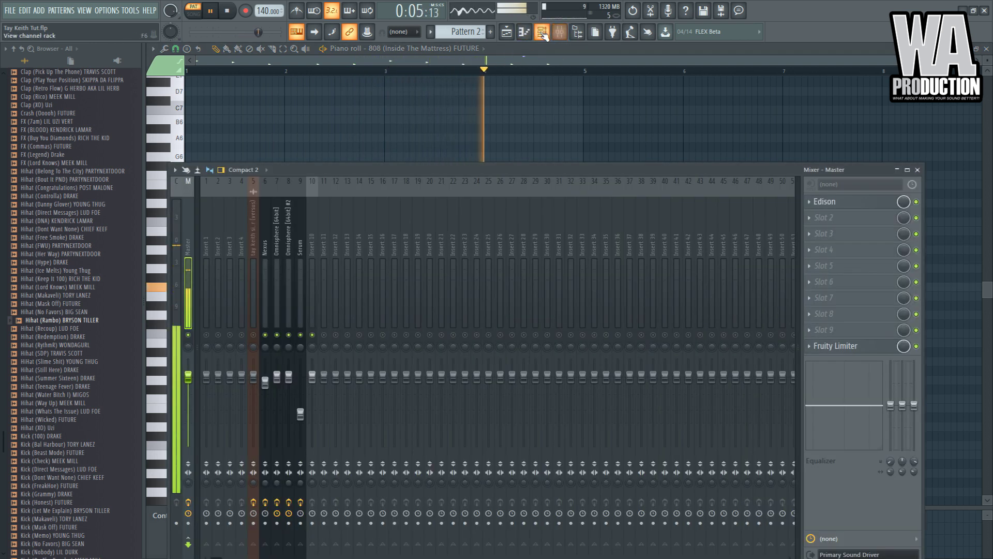
pyautogui.press('space')
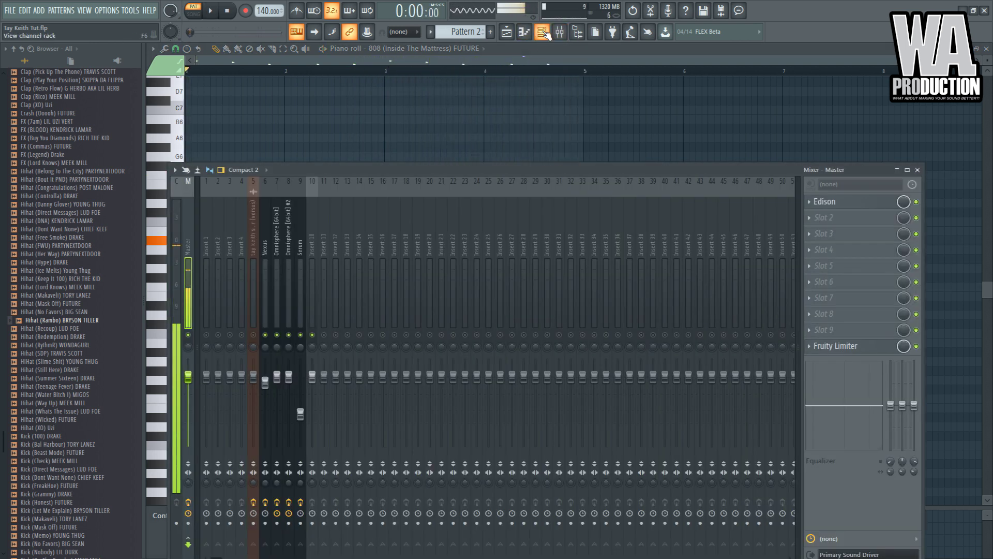
pyautogui.click(543, 33)
pyautogui.scroll(3, 464, 191)
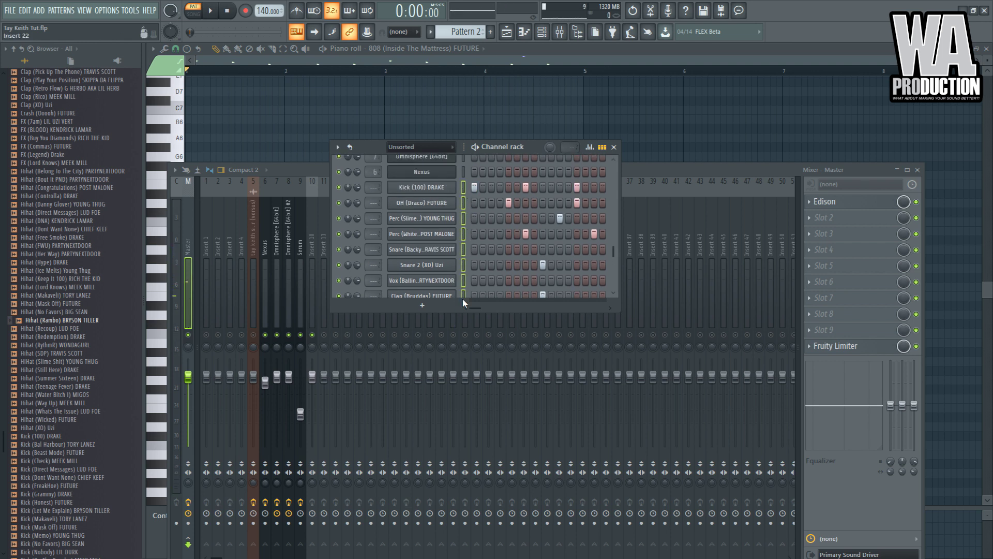
pyautogui.scroll(-3, 464, 287)
pyautogui.scroll(3, 472, 217)
pyautogui.scroll(-3, 463, 230)
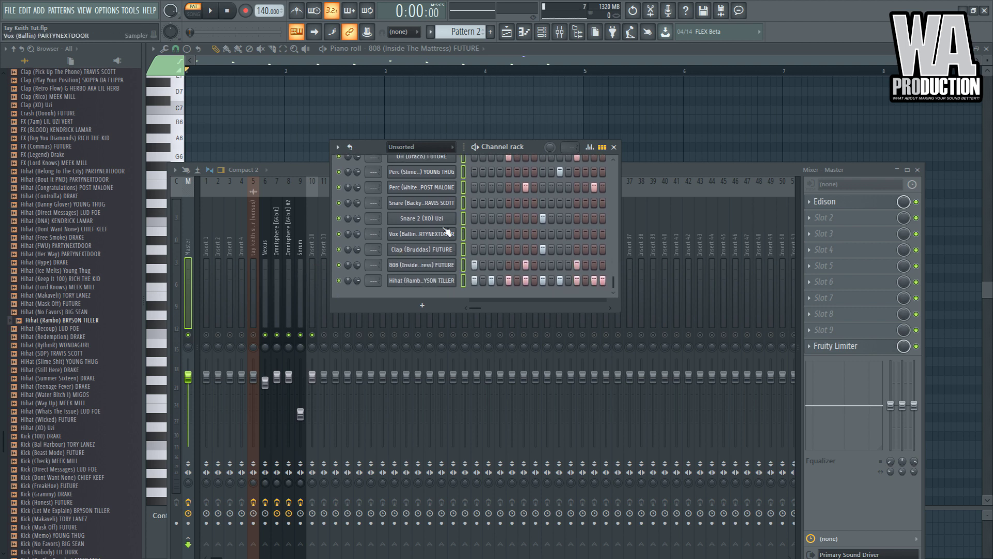
pyautogui.scroll(6, 452, 223)
pyautogui.scroll(-6, 425, 251)
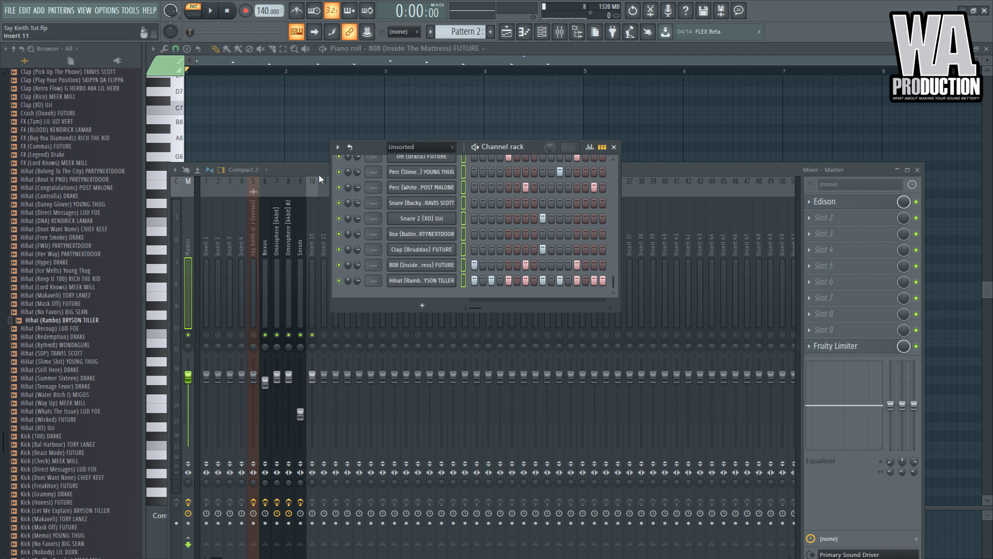
pyautogui.click(313, 203)
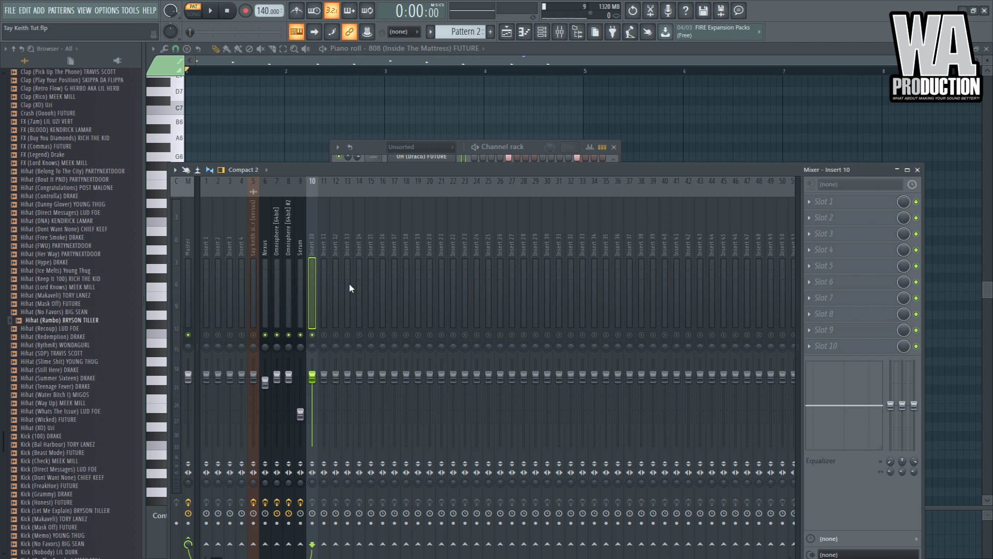
pyautogui.hotkey('ctrl', 'shift', 'l')
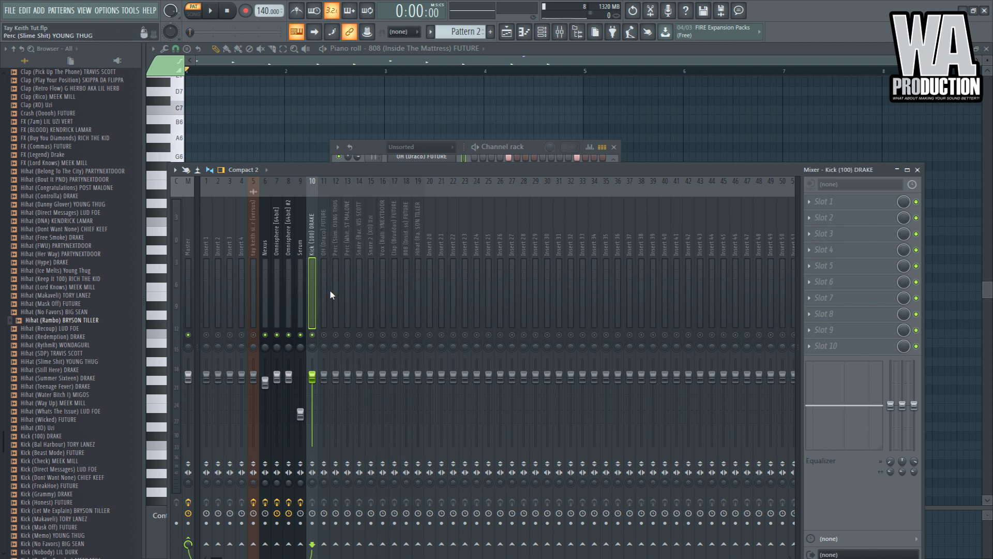
# - Select the first four bars of the playlist as a loop, solo Track 2 and play it with all mixer tracks active
pyautogui.rightClick(314, 335)
pyautogui.press('F5')
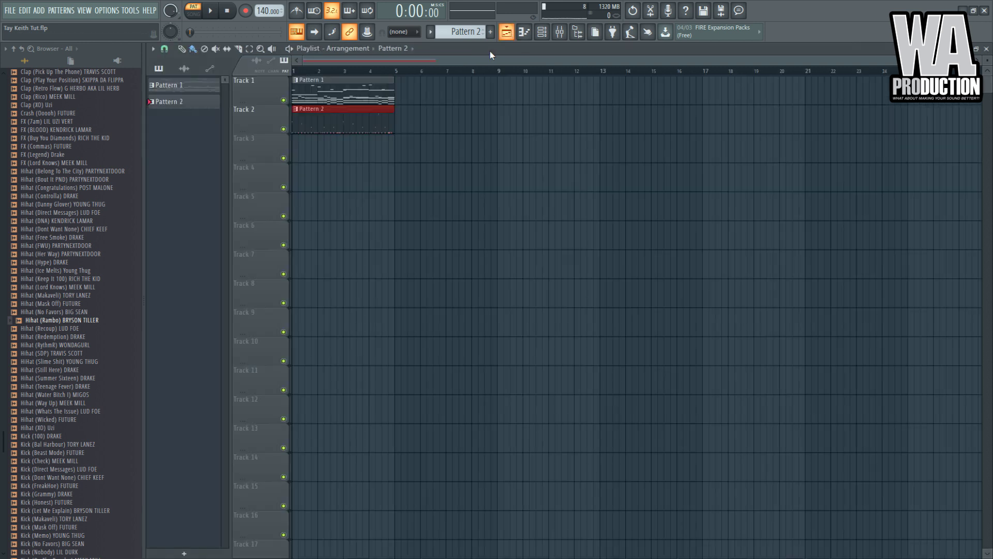
pyautogui.moveTo(297, 73); pyautogui.dragTo(396, 87)
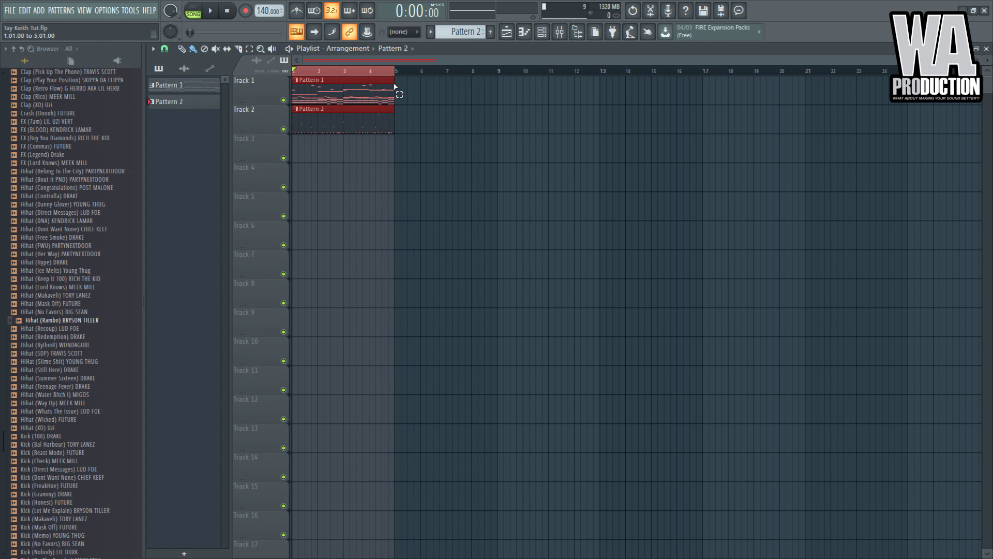
pyautogui.rightClick(284, 130)
pyautogui.click(559, 31)
pyautogui.press('space')
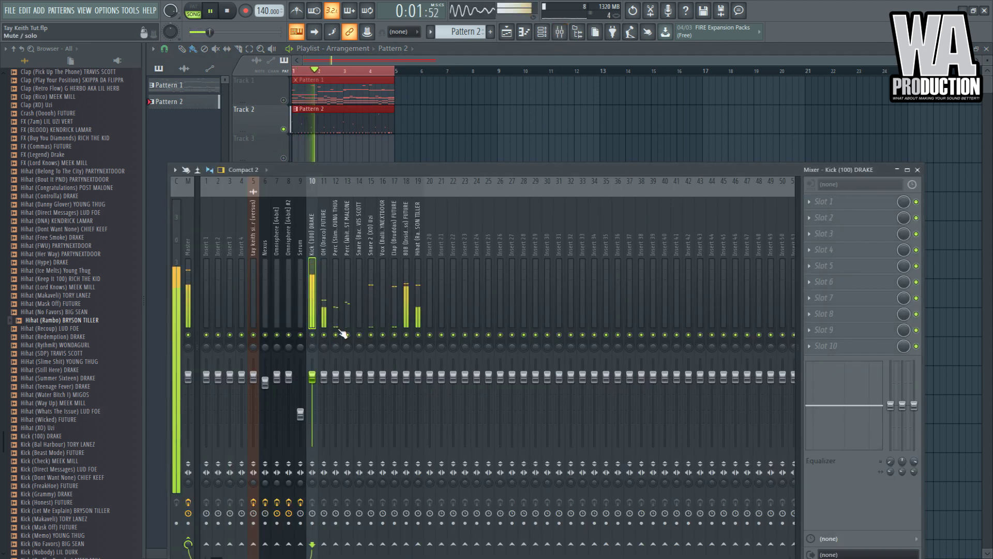
# - Solo the kick and then the OH (Draco) mixer track, panning the open hat slightly right and lowering its volume a little
pyautogui.rightClick(312, 335)
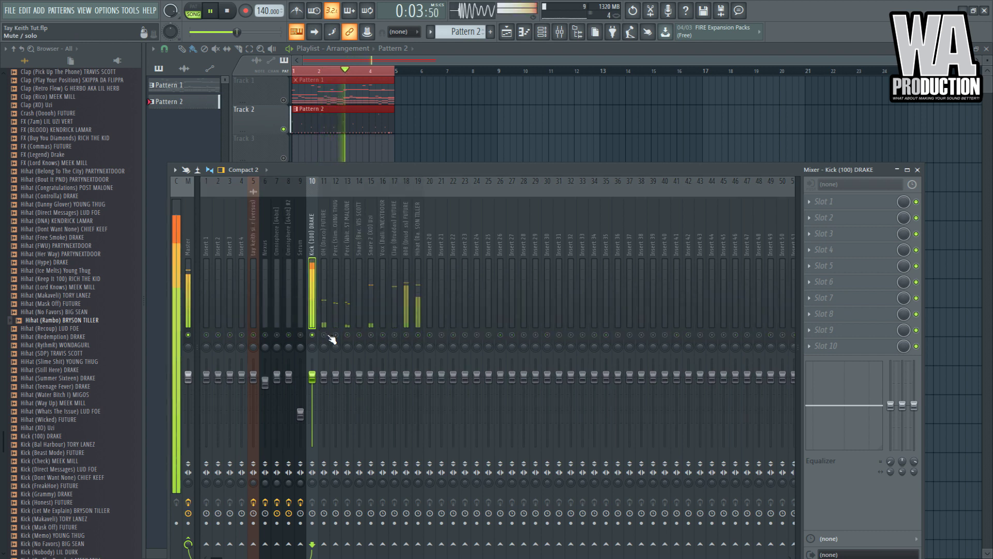
pyautogui.rightClick(324, 335)
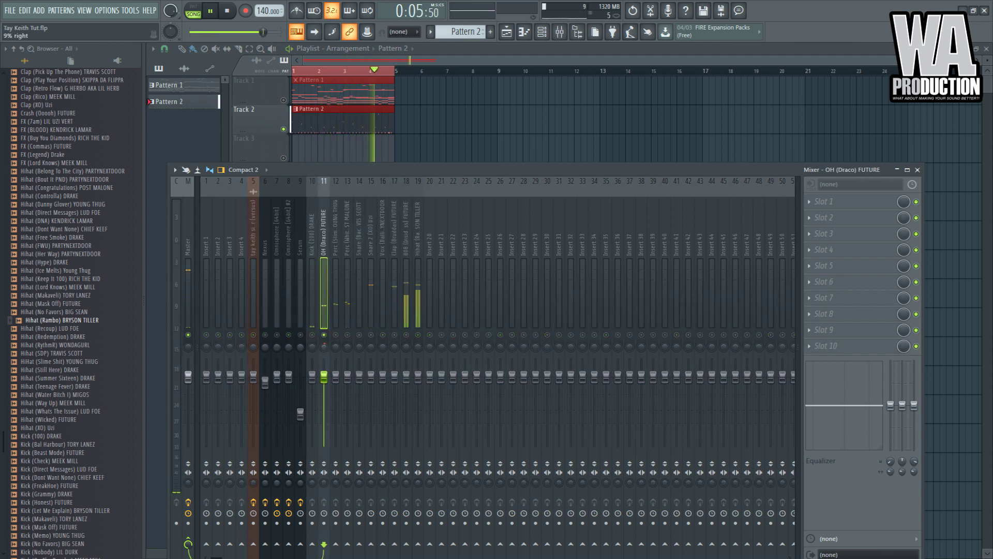
pyautogui.moveTo(324, 376); pyautogui.dragTo(323, 383)
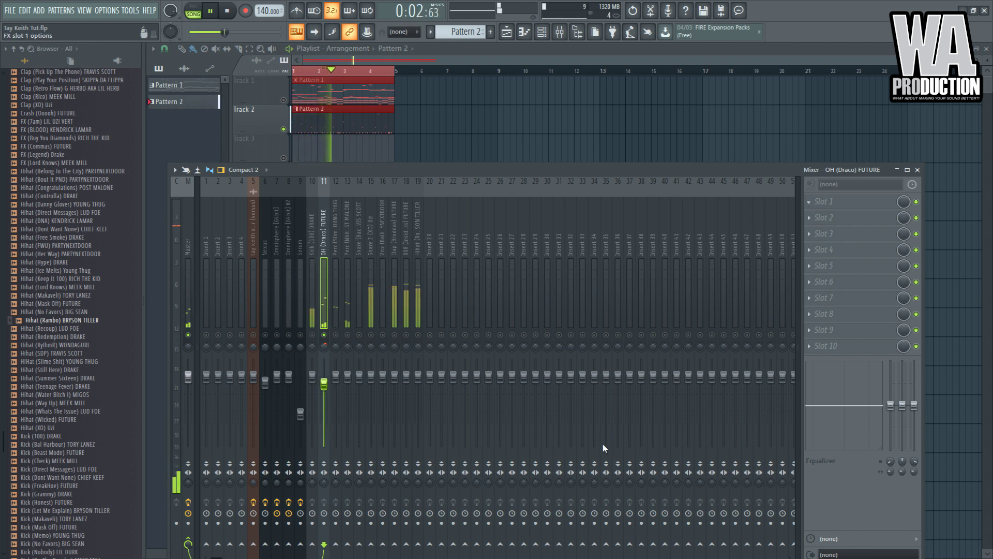
# - Add ValhallaVintageVerb to the OH (Draco) track and adjust its mix and decay
pyautogui.click(591, 456)
pyautogui.moveTo(187, 181); pyautogui.dragTo(187, 303)
pyautogui.moveTo(300, 215); pyautogui.dragTo(304, 236)
pyautogui.scroll(5, 617, 227)
pyautogui.click(670, 170)
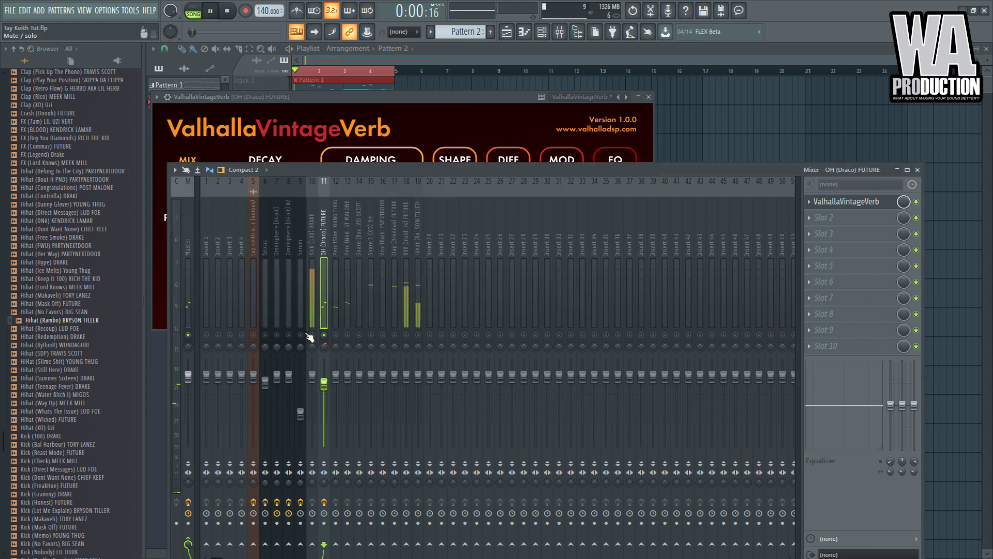
# - Unmute the kick and both percussion mixer tracks, panning Perc (Slime Shit) left and Perc (White Iverson) about 43% right
pyautogui.click(336, 334)
pyautogui.click(347, 335)
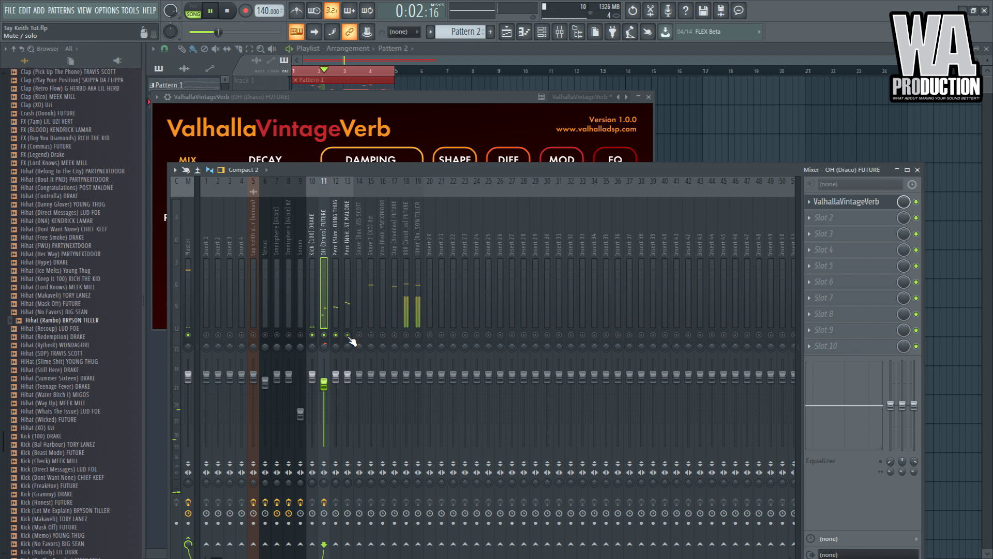
pyautogui.moveTo(338, 348)
pyautogui.mouseDown()
pyautogui.moveTo(338, 362)
pyautogui.moveTo(348, 340)
pyautogui.mouseUp()
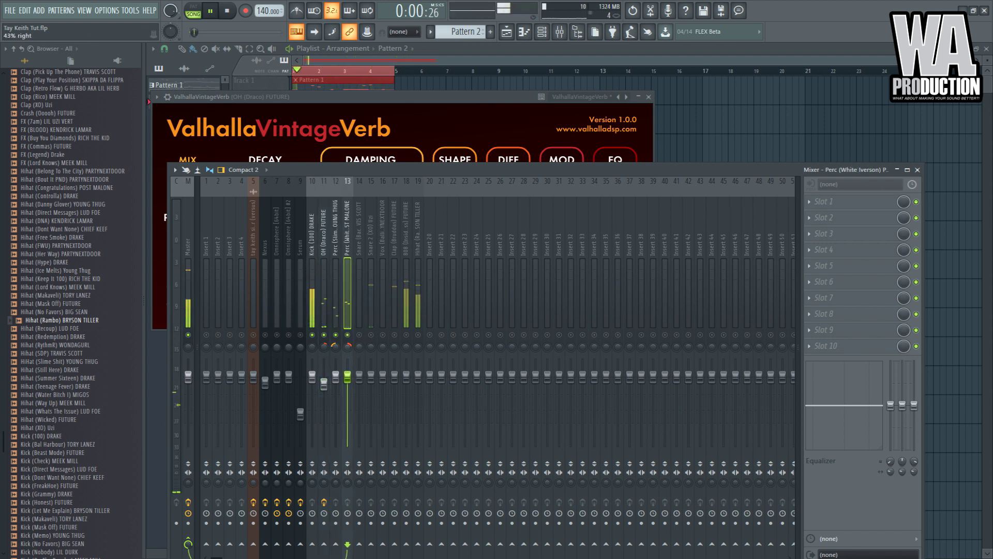
# - Add Fruity parametric EQ 2 to the Perc (Slime Shit) track and cut its low end with band 1 as a high-pass filter
pyautogui.keyDown('ctrl'); pyautogui.click(339, 313); pyautogui.keyUp('ctrl')
pyautogui.click(340, 313)
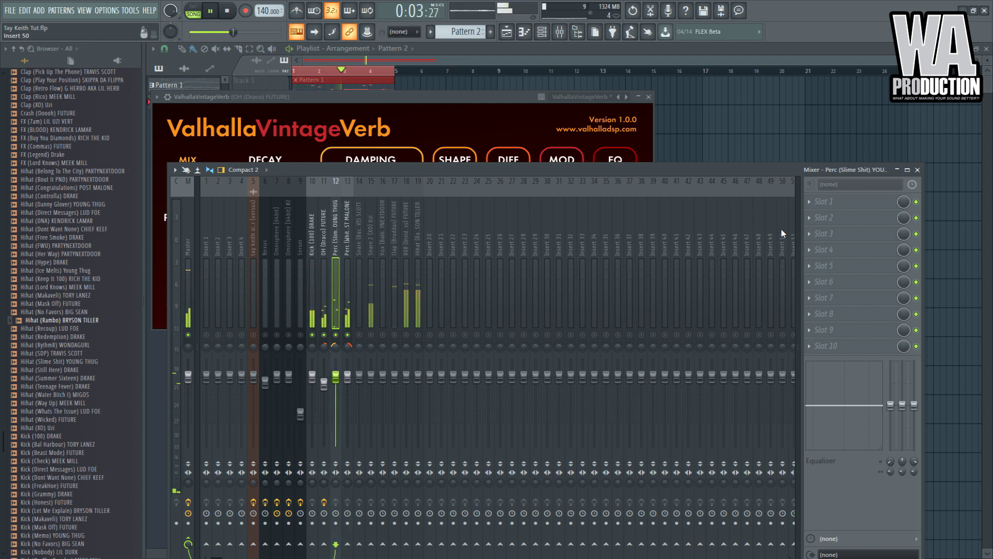
pyautogui.moveTo(230, 208); pyautogui.dragTo(278, 252)
pyautogui.moveTo(433, 150); pyautogui.dragTo(433, 151)
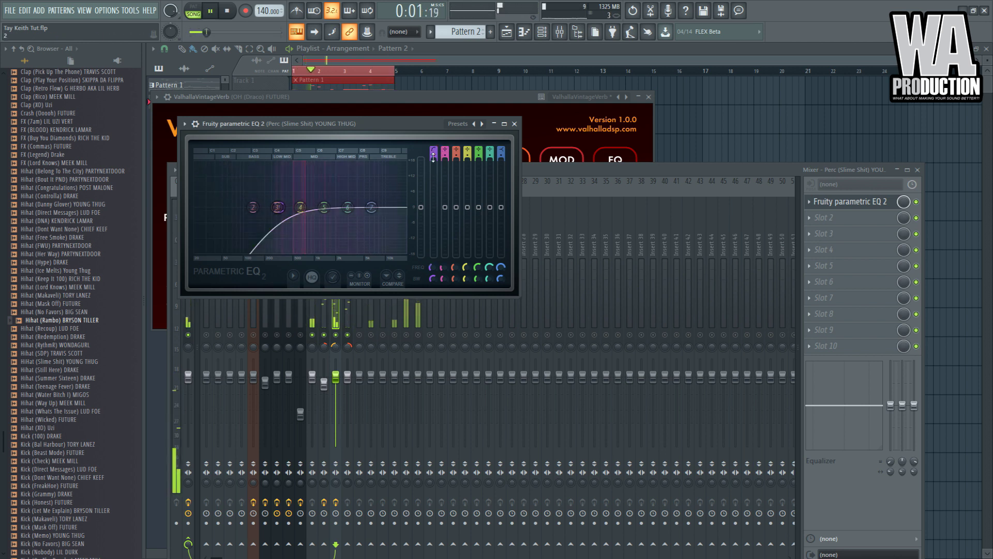
pyautogui.moveTo(303, 208); pyautogui.dragTo(300, 207)
pyautogui.click(344, 308)
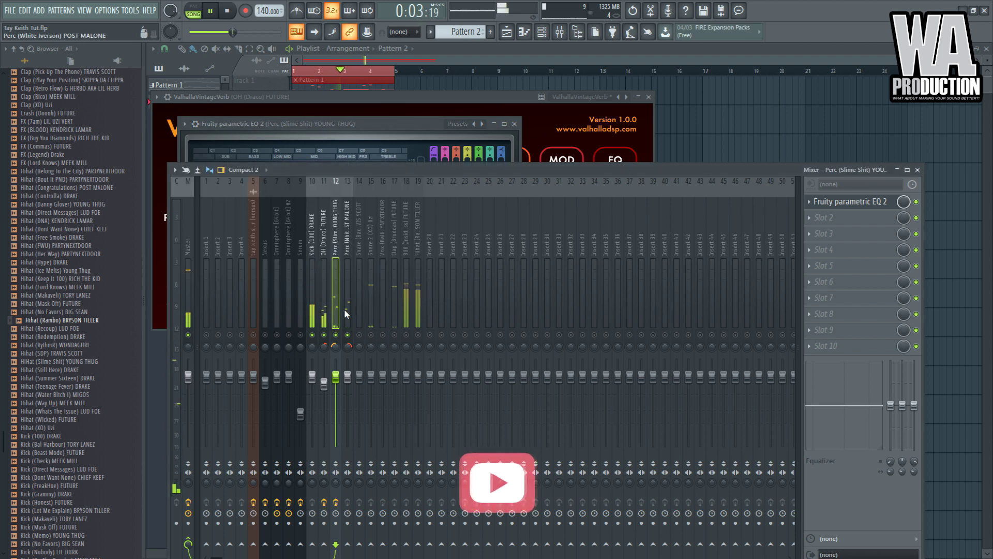
# - Add ValhallaVintageVerb to the Perc (Slime Shit) track with mix 18%, decay 0.88 s and low cut 640 Hz
pyautogui.click(599, 460)
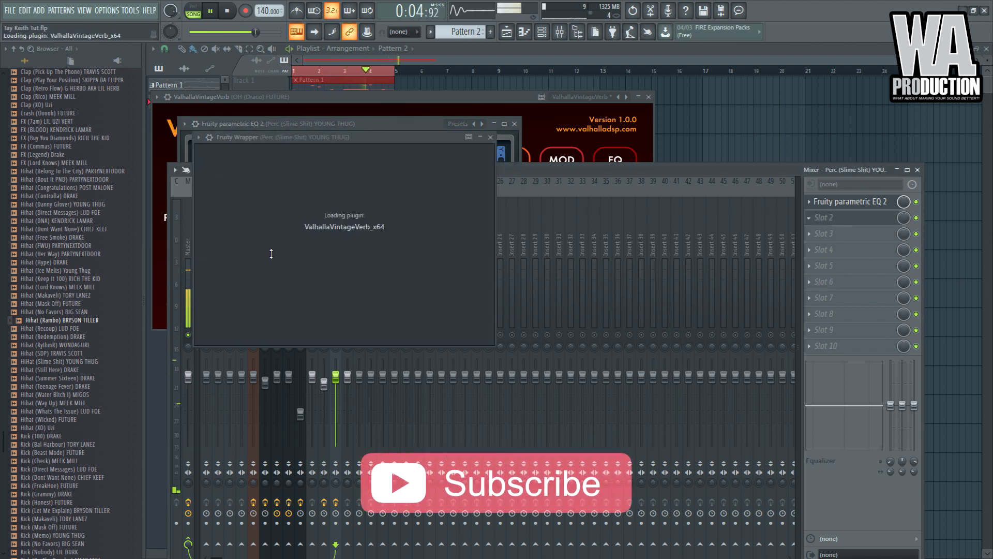
pyautogui.moveTo(229, 222); pyautogui.dragTo(236, 276)
pyautogui.moveTo(315, 273); pyautogui.dragTo(312, 279)
pyautogui.moveTo(235, 238); pyautogui.dragTo(235, 261)
pyautogui.moveTo(658, 284); pyautogui.dragTo(656, 239)
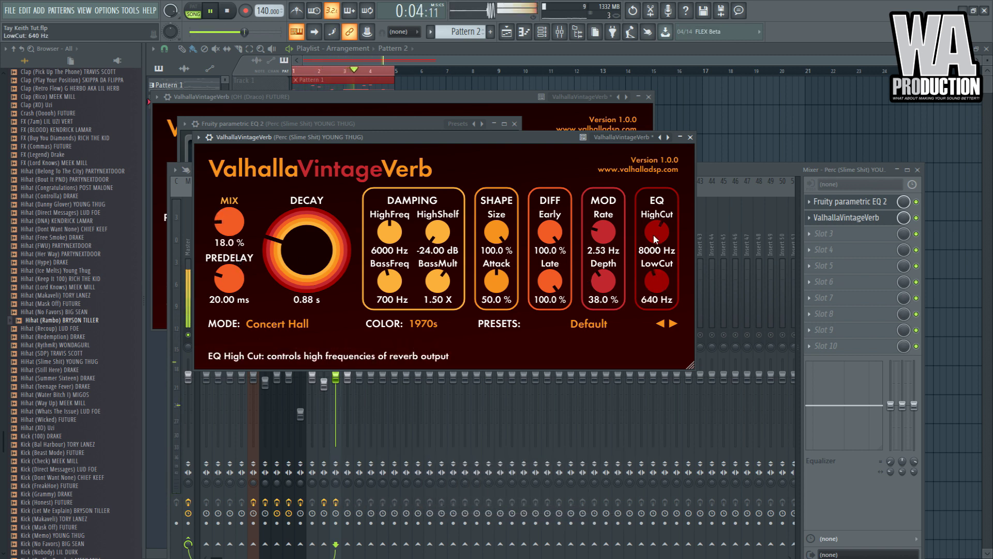
pyautogui.click(732, 172)
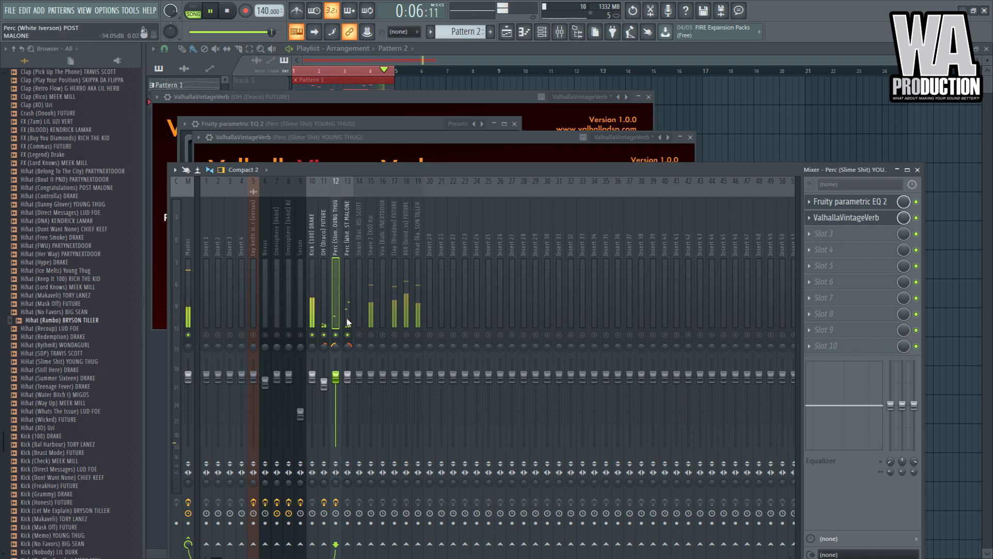
# - Add Fruity parametric EQ 2 to the Perc (White Iverson) track and cut its low end with a steep band 1 high-pass filter
pyautogui.press('Right')
pyautogui.click(823, 201)
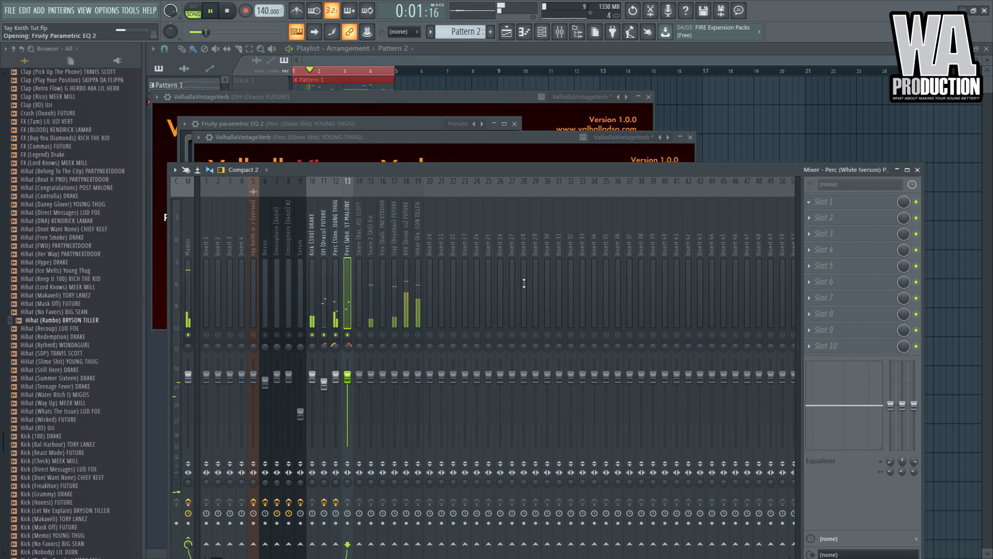
pyautogui.moveTo(256, 245); pyautogui.dragTo(352, 234)
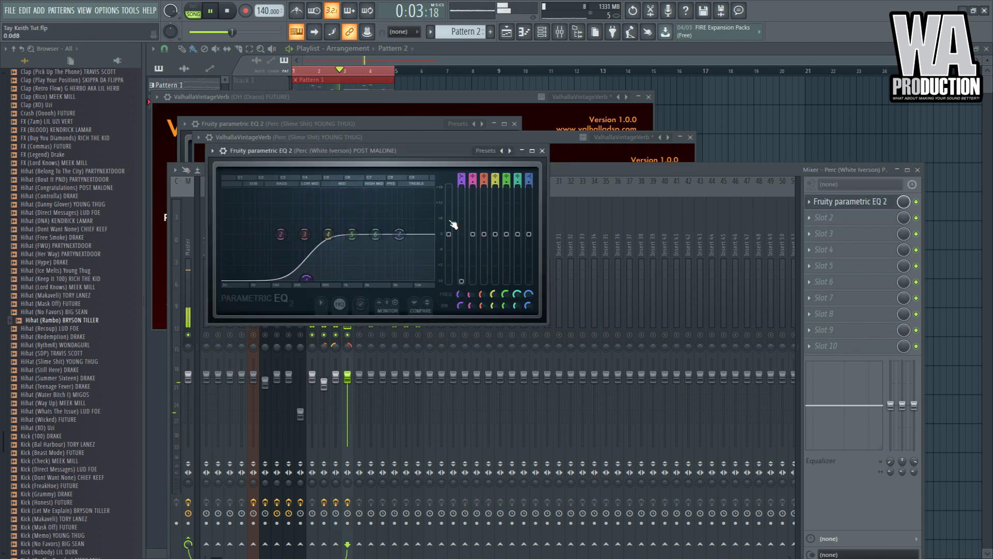
pyautogui.moveTo(347, 376); pyautogui.dragTo(352, 379)
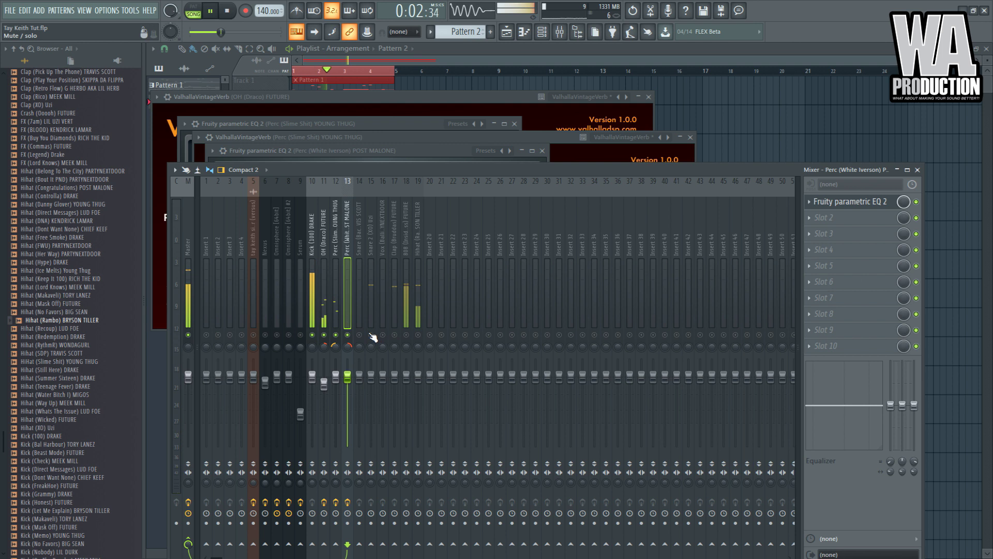
# - Unmute the Snare 2 (XO), Clap (Bruddas) and Hihat (Rambo) mixer tracks
pyautogui.click(374, 314)
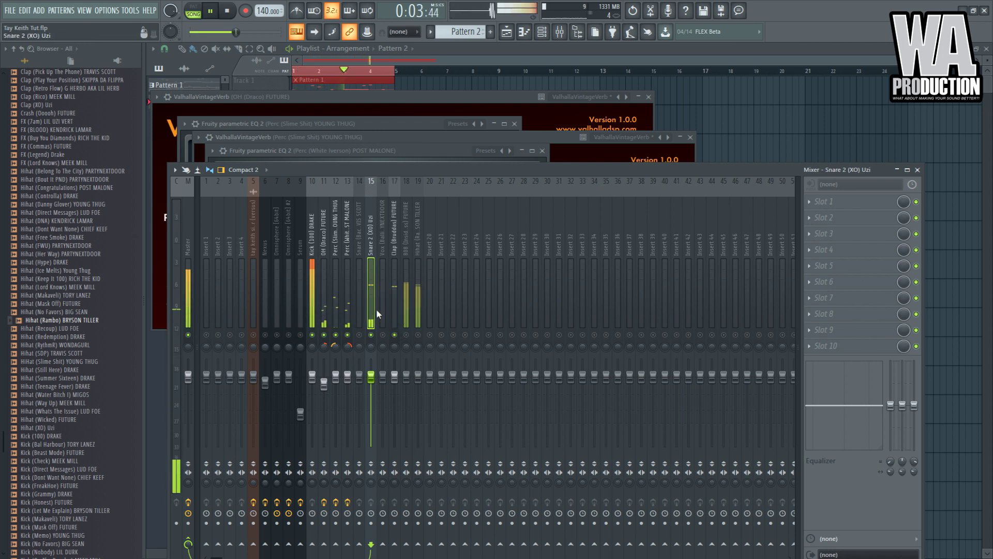
pyautogui.click(393, 301)
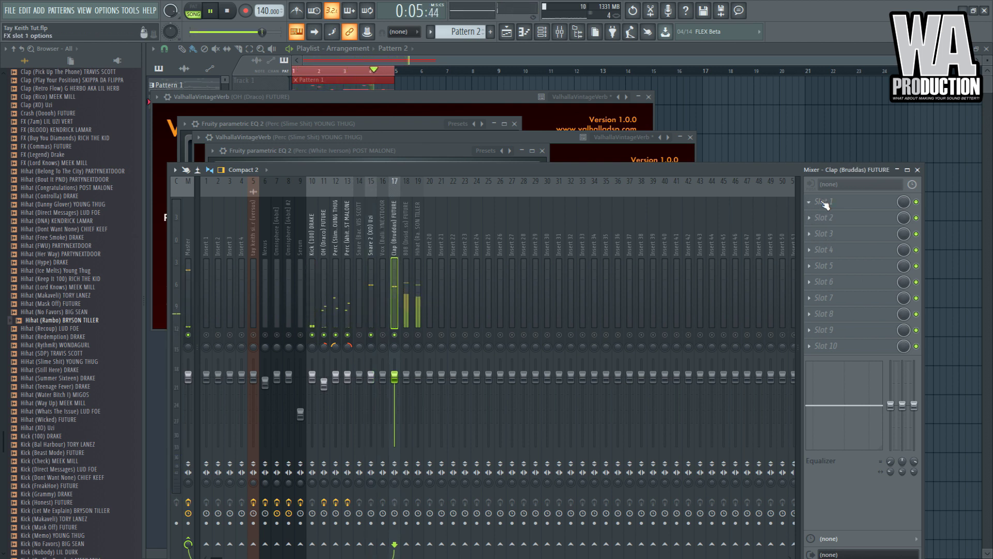
pyautogui.click(416, 320)
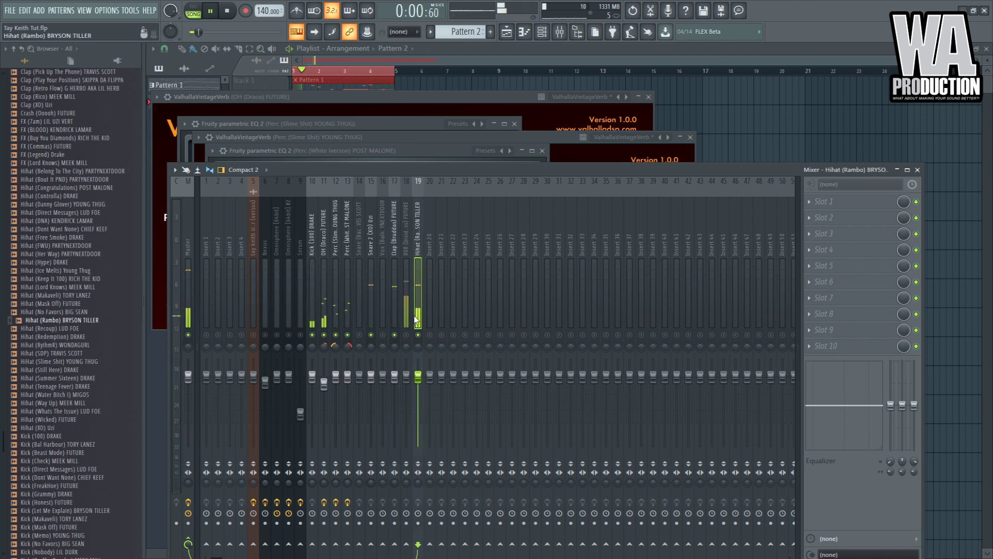
# - Lower the Hihat (Rambo) track's volume slightly and adjust its stereo separation, restarting the loop to audition it
pyautogui.moveTo(418, 376); pyautogui.dragTo(418, 381)
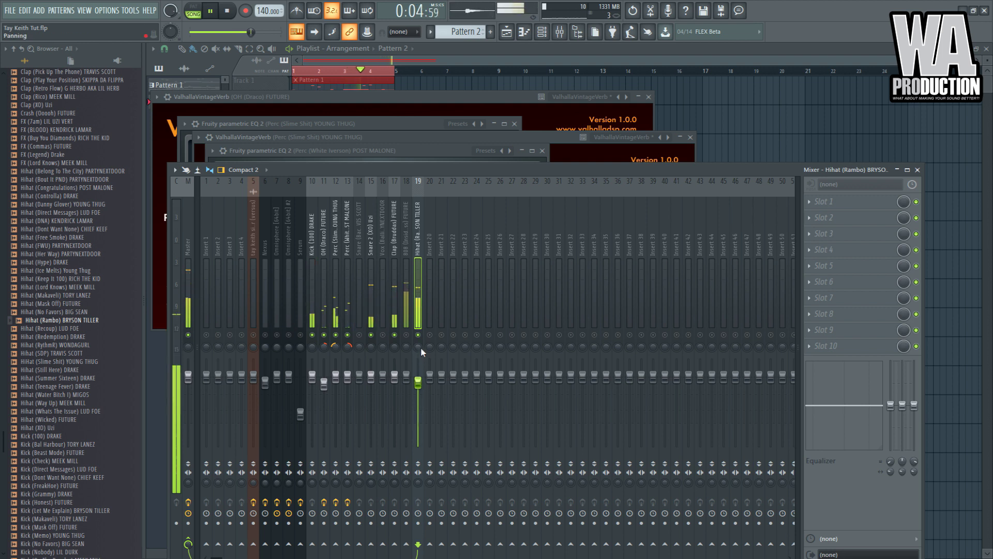
pyautogui.press('space')
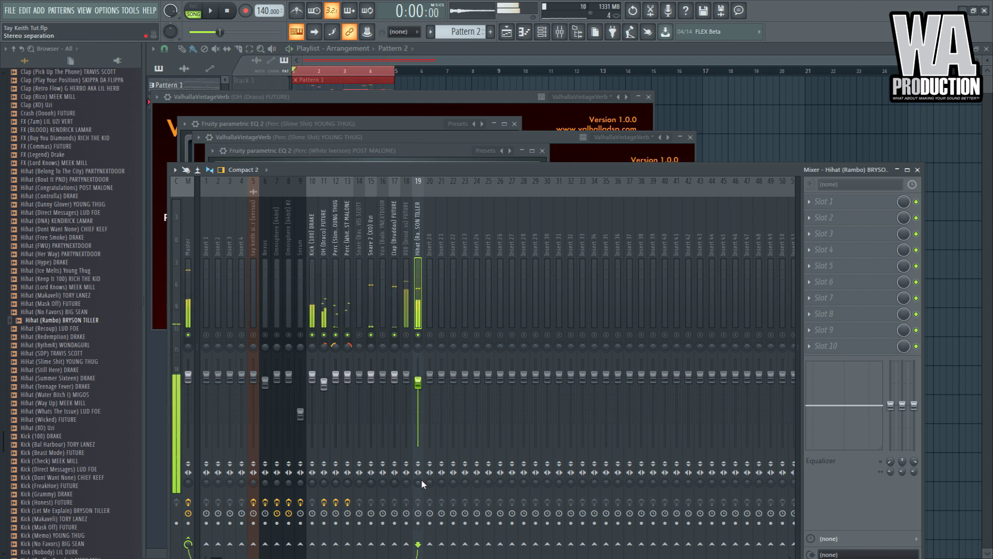
pyautogui.press('space')
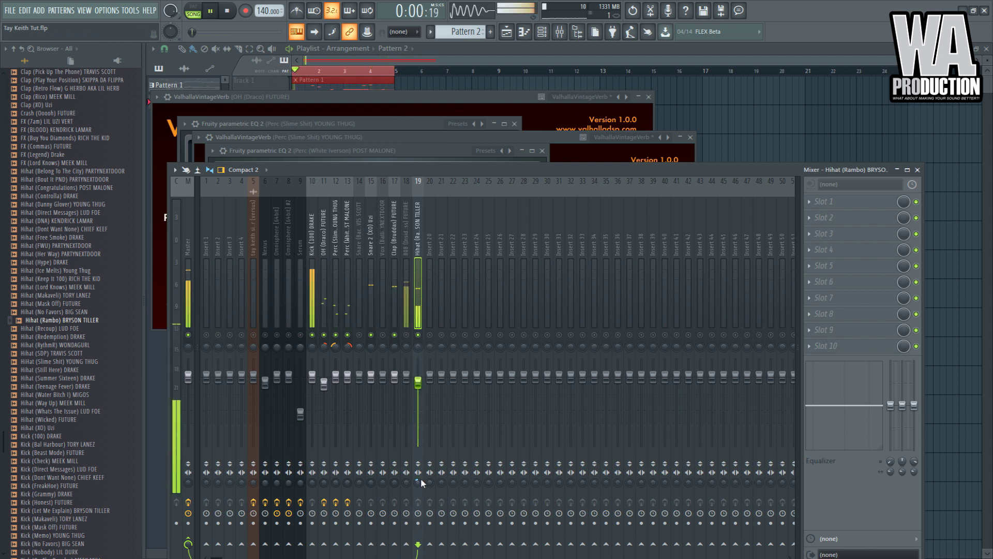
# - Load Dimension Expander on the Hihat (Rambo) track and set Size to 0% and Dry/Wet to 38 while the loop plays
pyautogui.press('space')
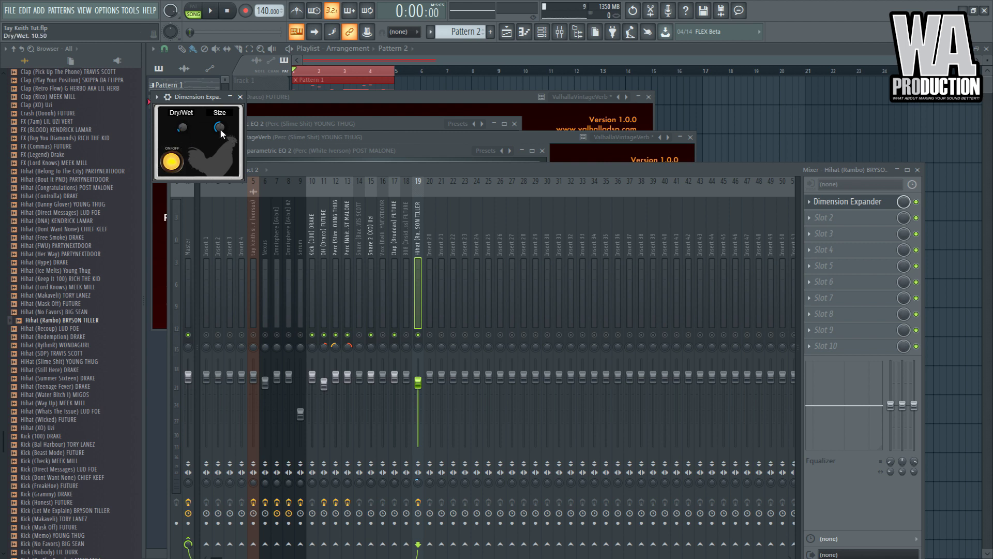
pyautogui.moveTo(211, 103); pyautogui.dragTo(274, 85)
pyautogui.press('space')
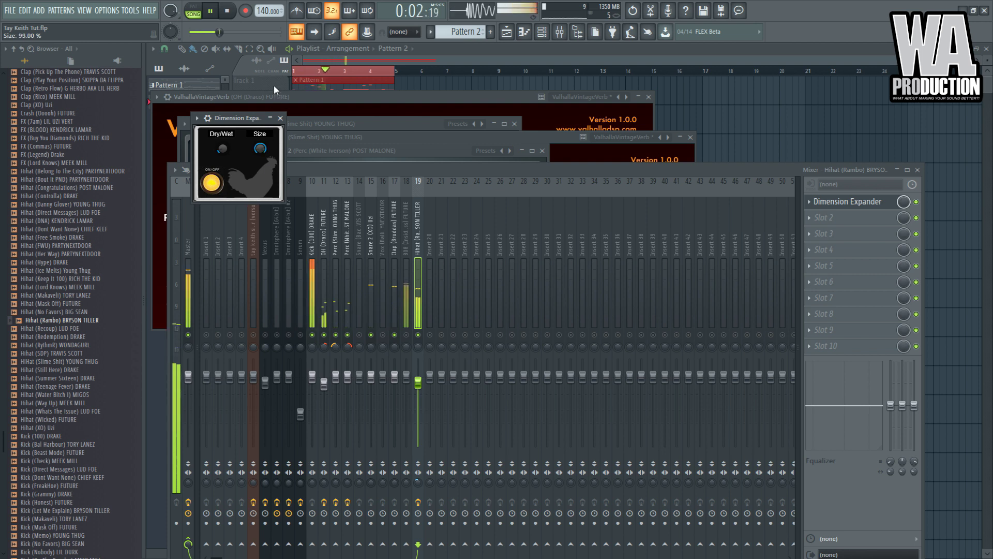
pyautogui.moveTo(318, 37); pyautogui.dragTo(277, 175)
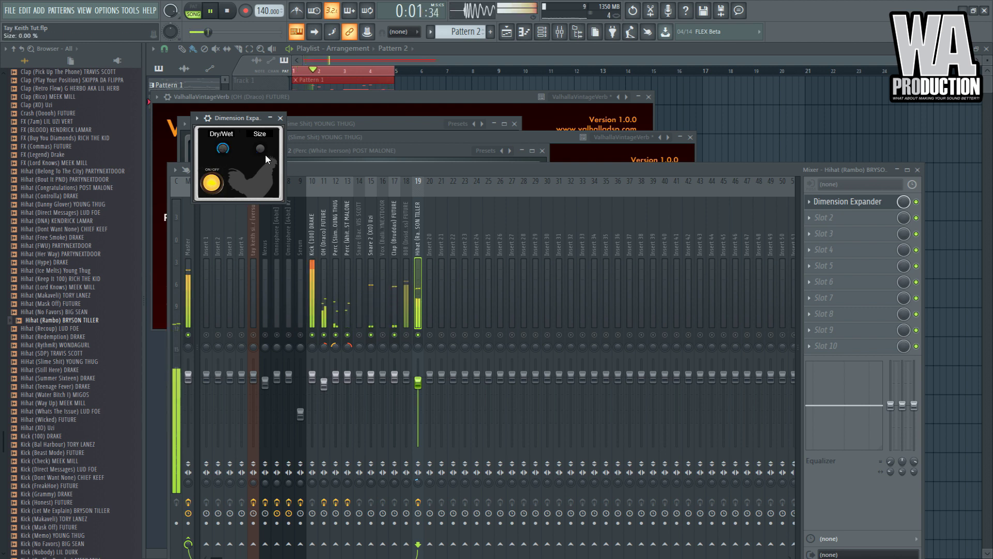
pyautogui.moveTo(228, 147); pyautogui.dragTo(223, 150)
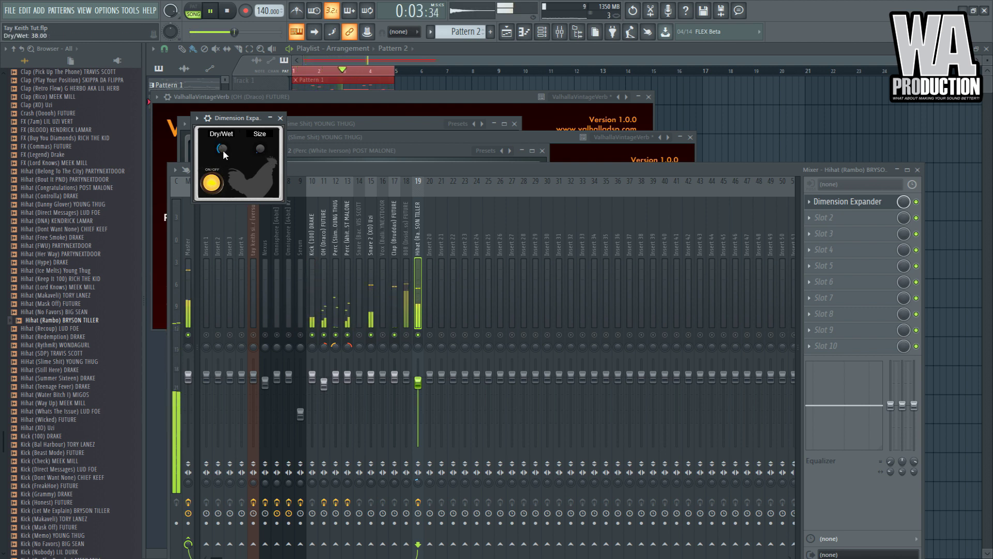
# - Audition the looped drums with Dimension Expander active on the Hihat (Rambo) track
pyautogui.click(393, 221)
pyautogui.press('space')
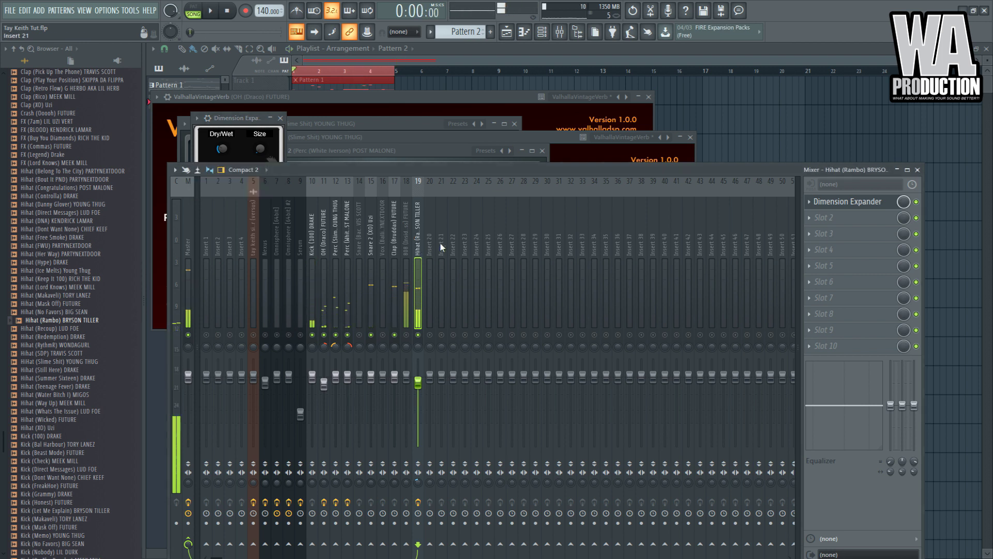
pyautogui.press('space')
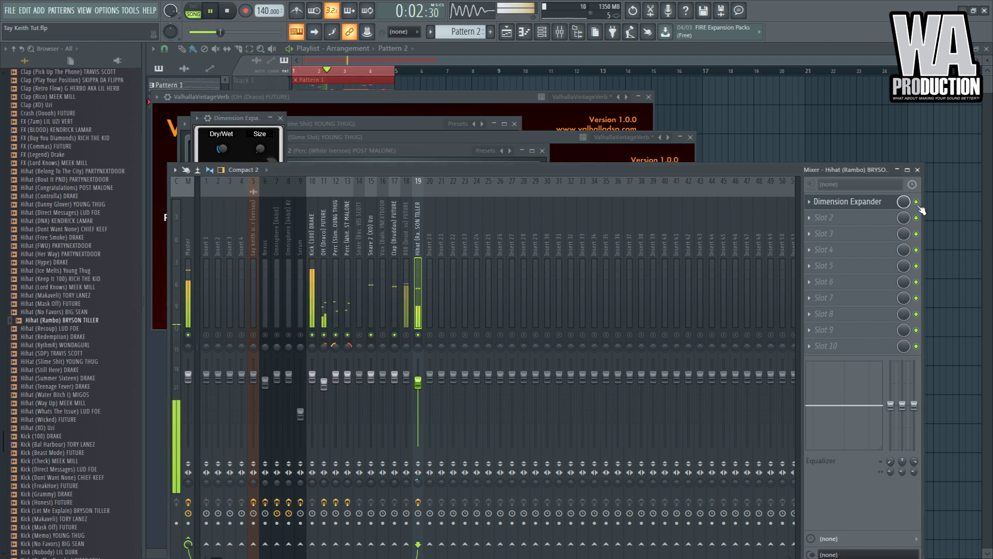
pyautogui.press('space')
# - Load Soundgoodizer on the 808 (Inside The Mattress) track and adjust its amount by ear in mode A while the loop plays
pyautogui.click(408, 310)
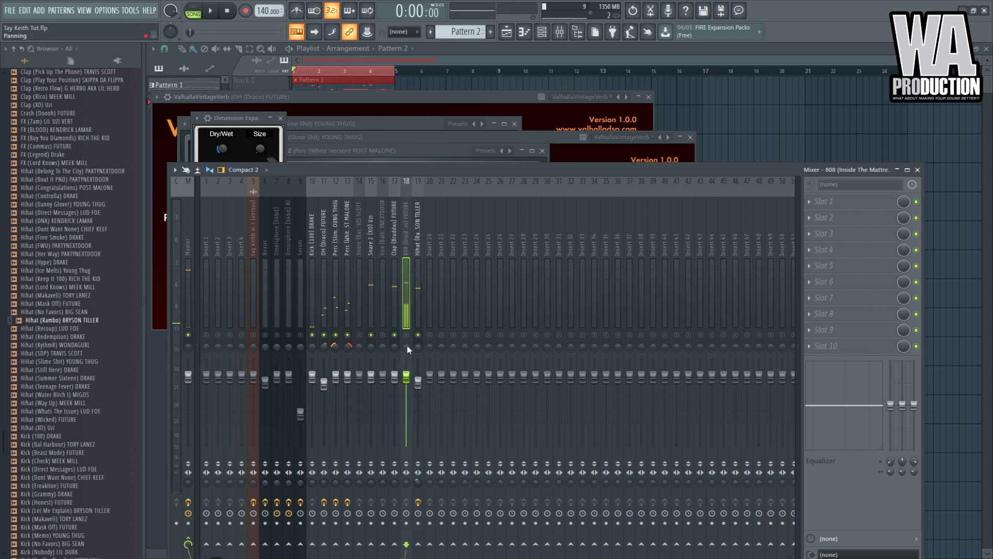
pyautogui.press('space')
pyautogui.moveTo(568, 169); pyautogui.dragTo(577, 170)
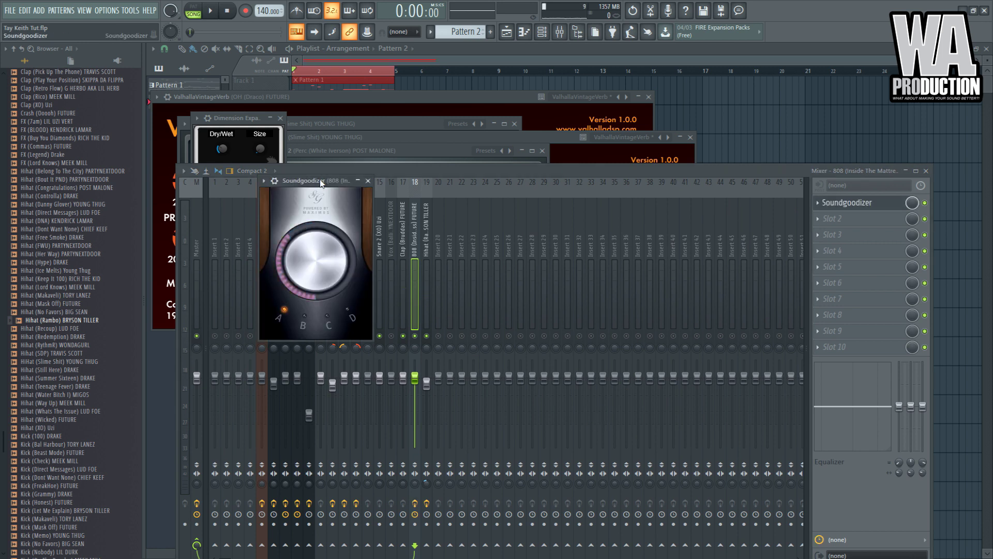
pyautogui.moveTo(321, 182); pyautogui.dragTo(423, 194)
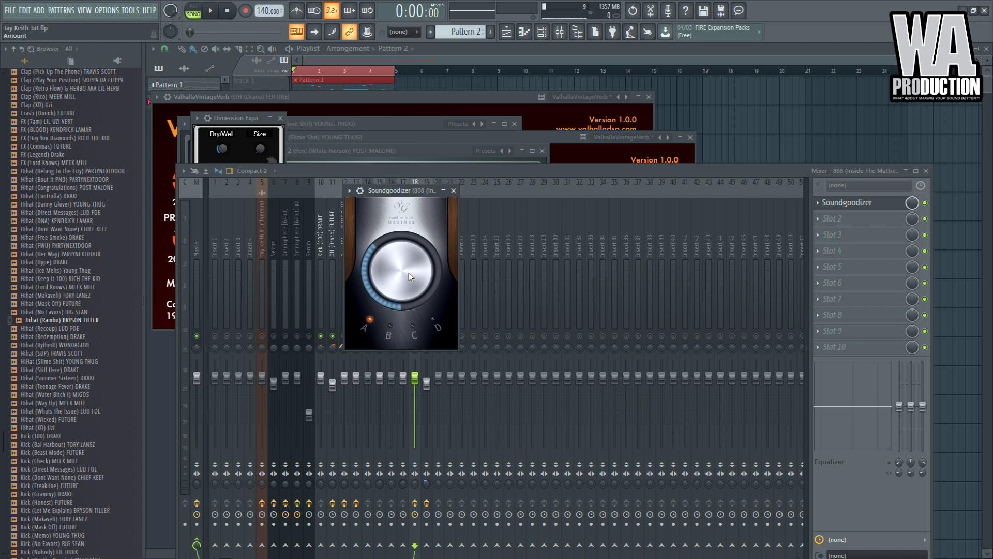
pyautogui.press('space')
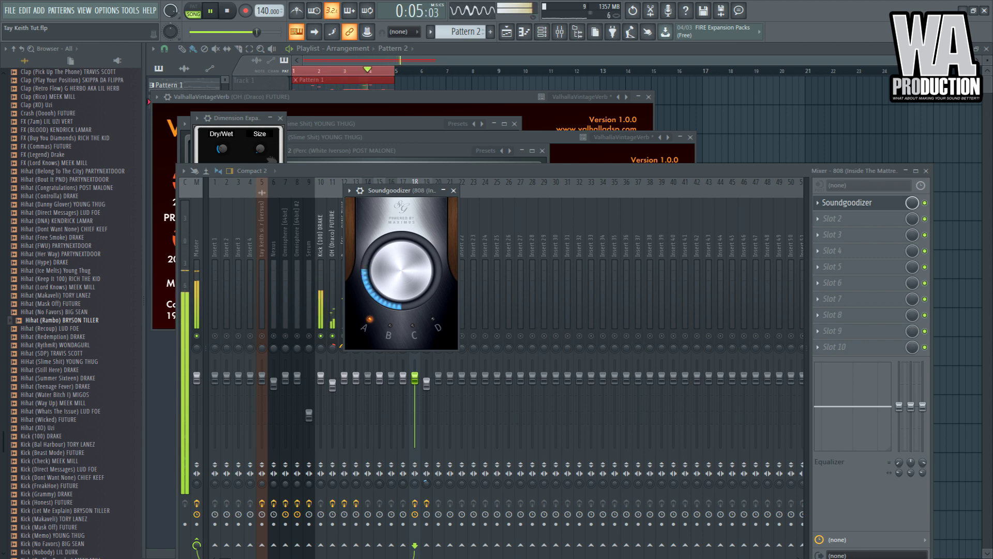
pyautogui.moveTo(402, 270); pyautogui.dragTo(402, 302)
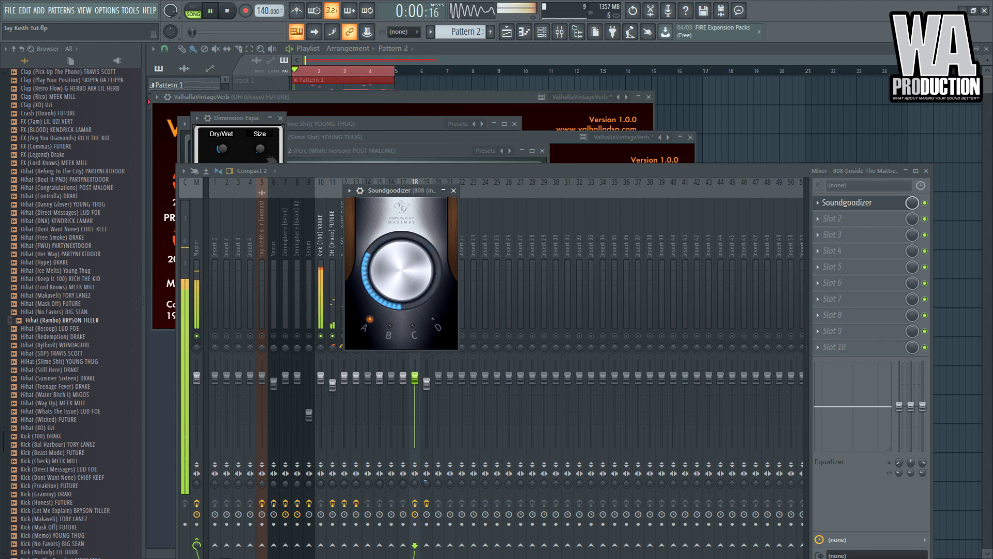
# - Add Fruity parametric EQ 2 to the 808 track and roll off its high end with a band 7 low-pass filter
pyautogui.click(869, 219)
pyautogui.click(690, 258)
pyautogui.press('space')
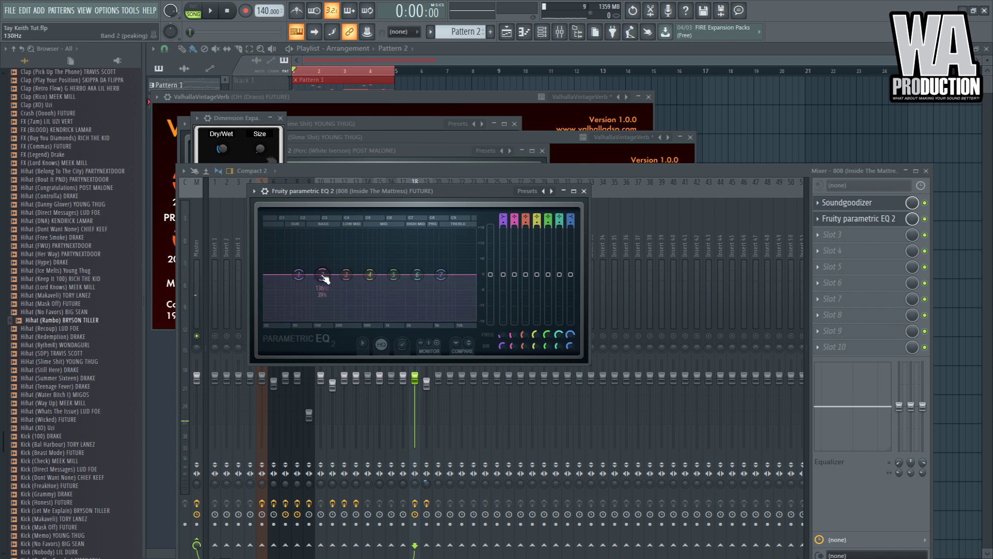
pyautogui.press('space')
pyautogui.moveTo(324, 277)
pyautogui.mouseDown()
pyautogui.moveTo(324, 228)
pyautogui.moveTo(322, 275)
pyautogui.mouseUp()
pyautogui.moveTo(462, 274); pyautogui.dragTo(390, 318)
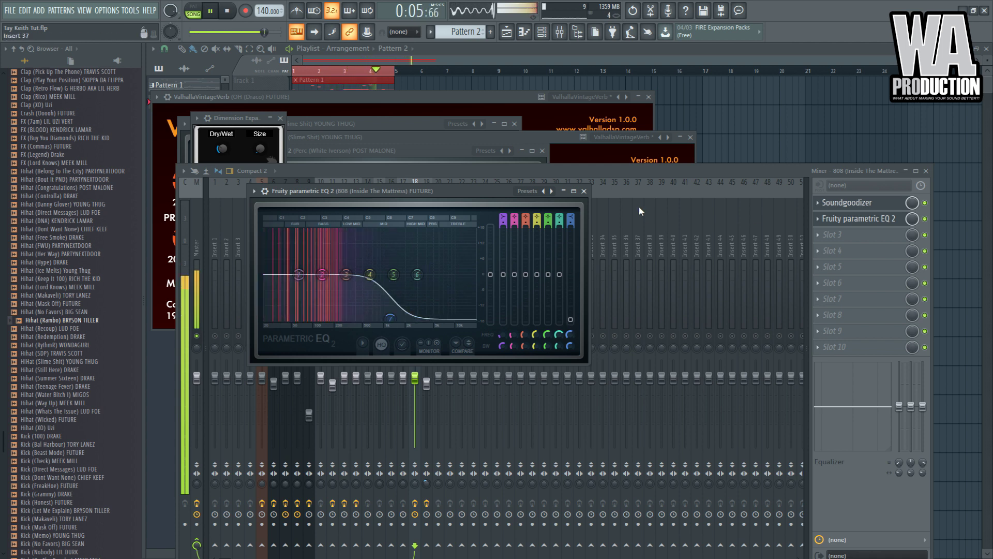
pyautogui.click(633, 170)
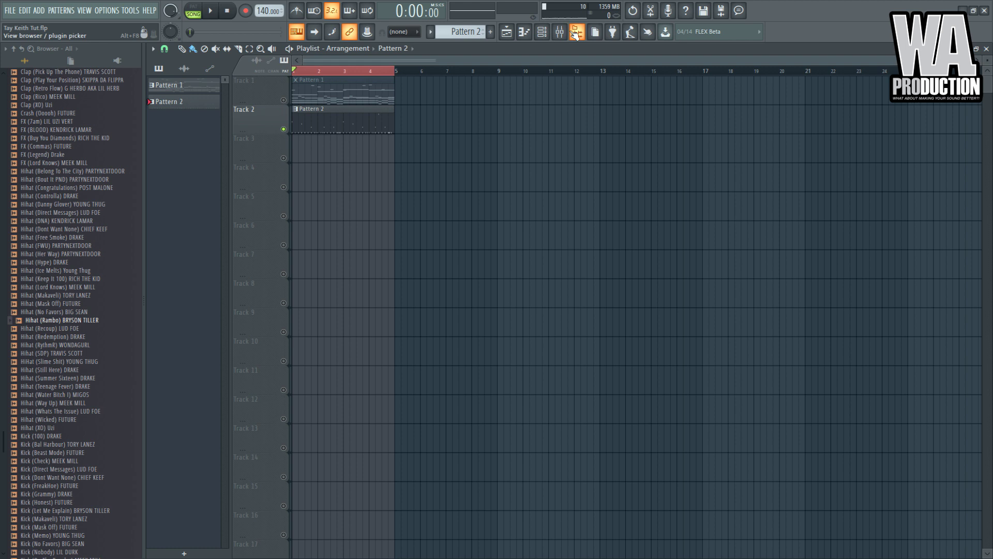
# - Audition Pattern 2 from the playlist without the loop selection
pyautogui.click(316, 71)
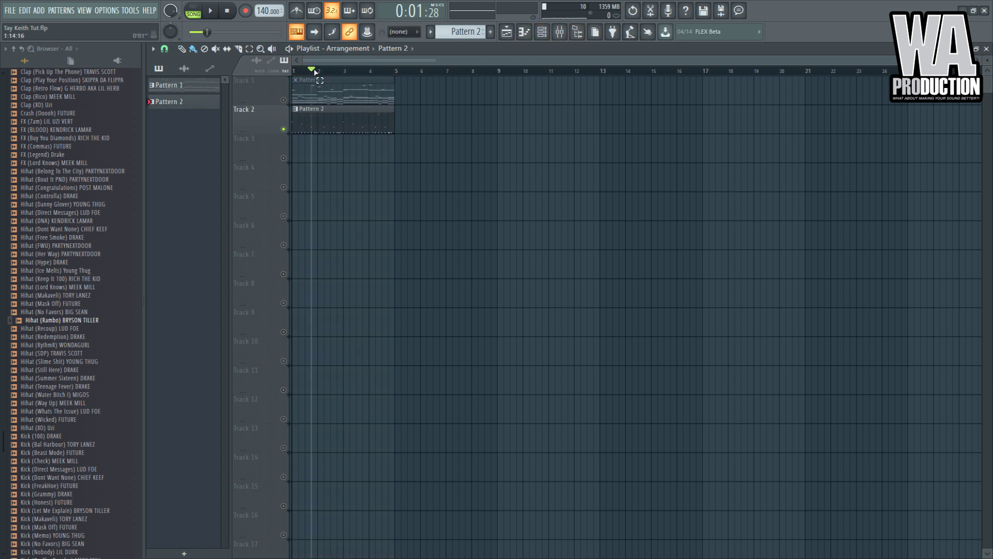
pyautogui.press('space')
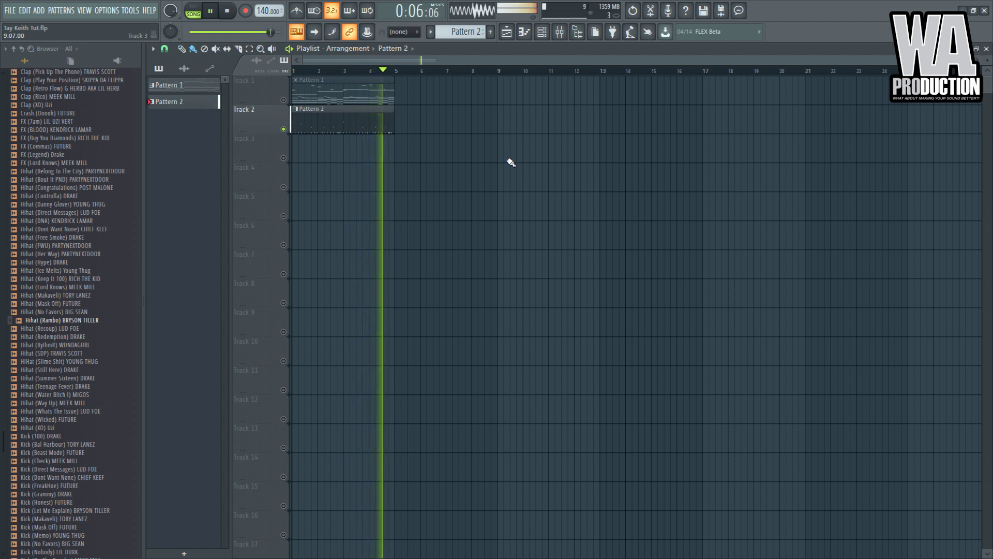
pyautogui.press('space')
# - Open the 808 (Inside The Mattress) channel settings and review its miscellaneous, envelope and sample pages
pyautogui.click(542, 31)
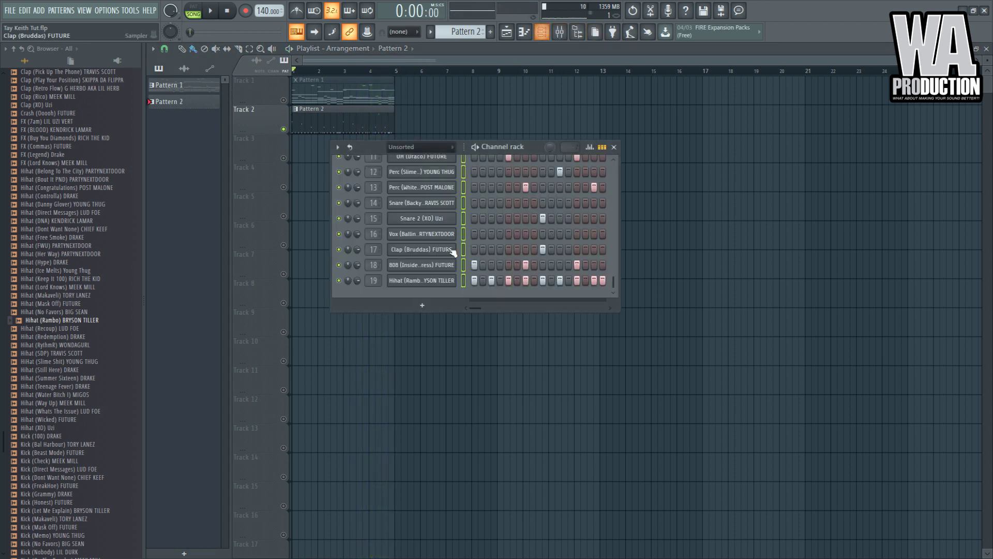
pyautogui.click(441, 267)
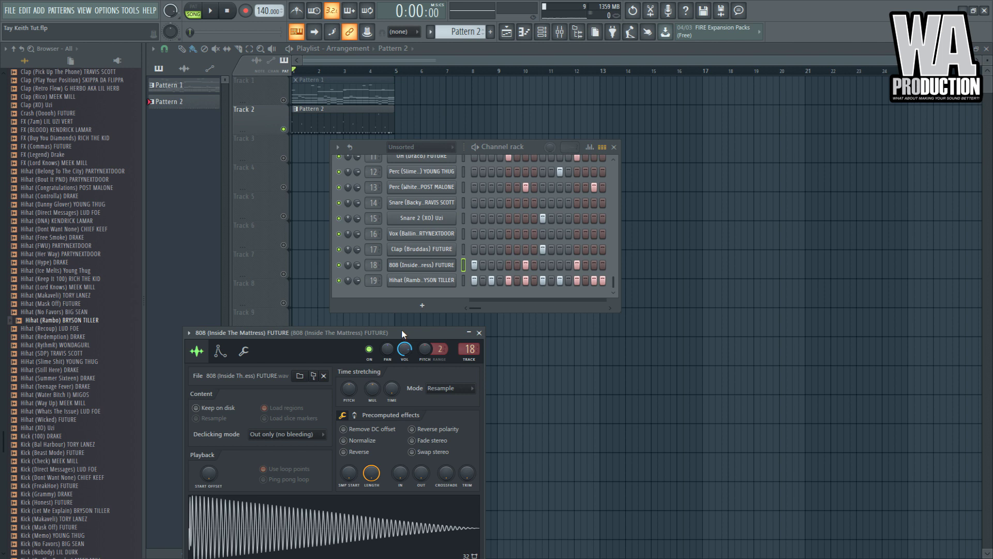
pyautogui.moveTo(402, 334); pyautogui.dragTo(438, 212)
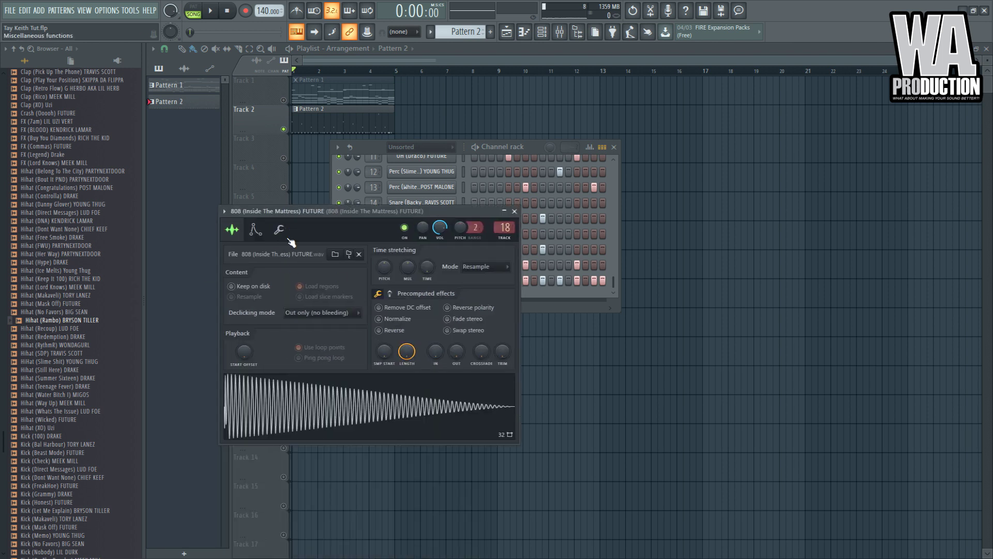
pyautogui.click(279, 229)
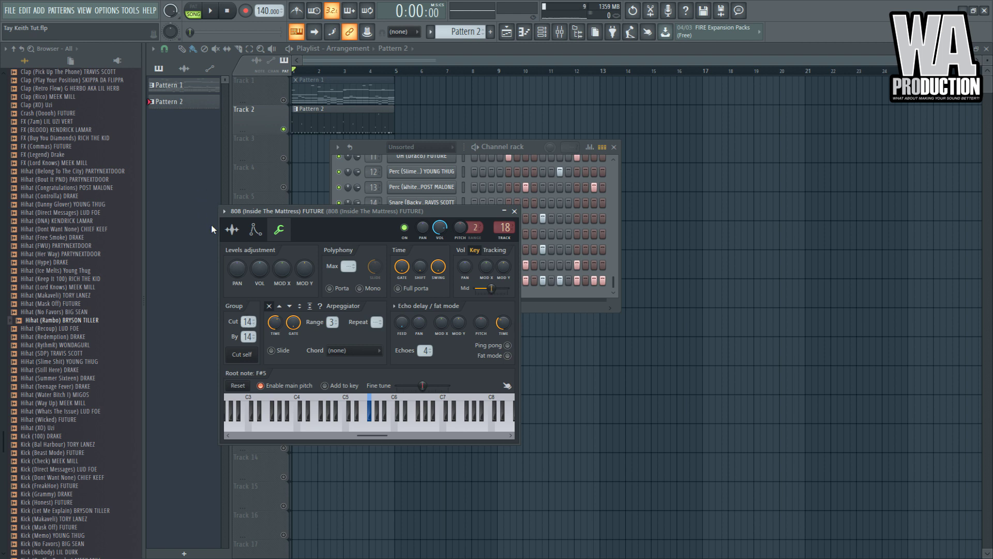
pyautogui.click(256, 230)
pyautogui.click(234, 231)
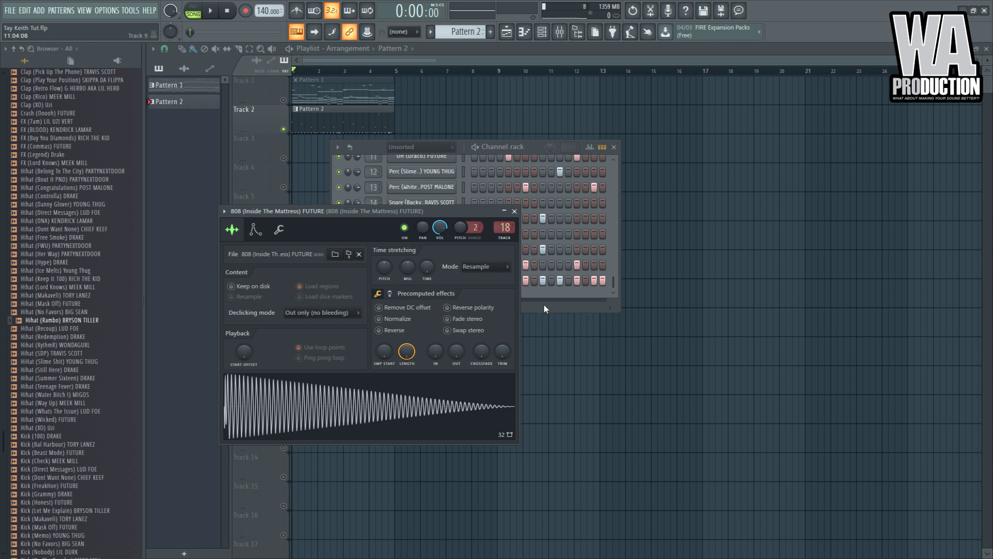
# - Open Pattern 2's 808 notes in the piano roll, apply quick legato and extend the last F5 note to the end of bar 4
pyautogui.click(571, 362)
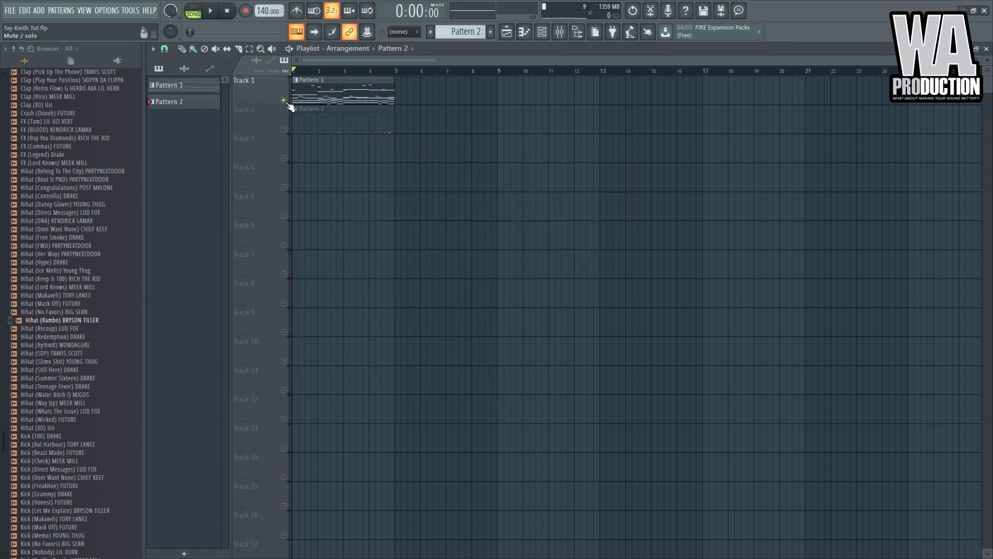
pyautogui.doubleClick(339, 115)
pyautogui.click(543, 36)
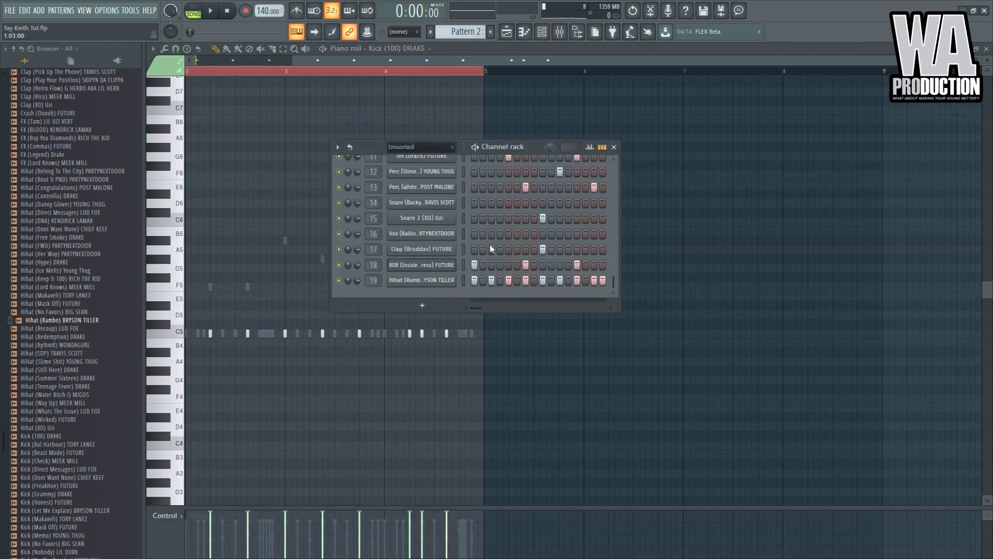
pyautogui.press('F7')
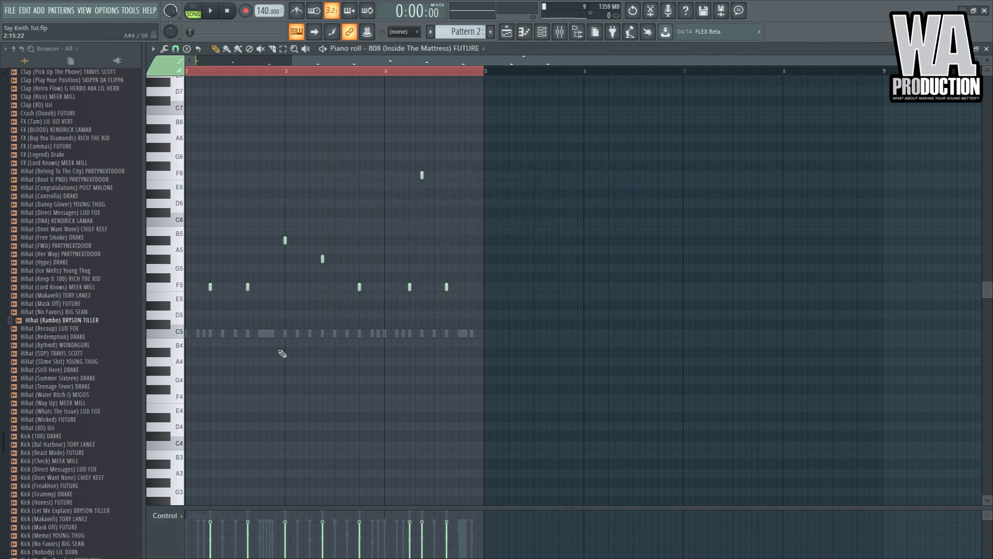
pyautogui.hotkey('ctrl', 'l')
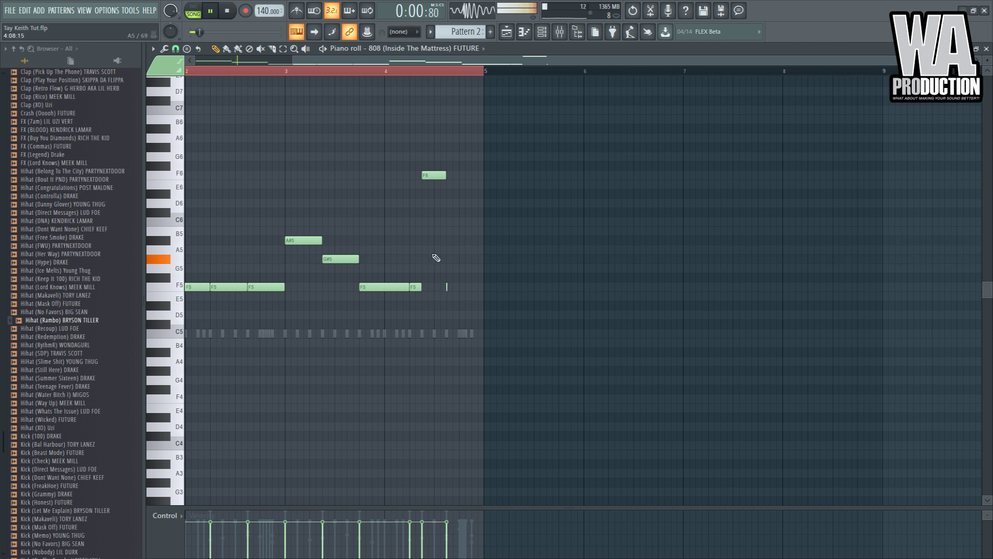
pyautogui.click(449, 289)
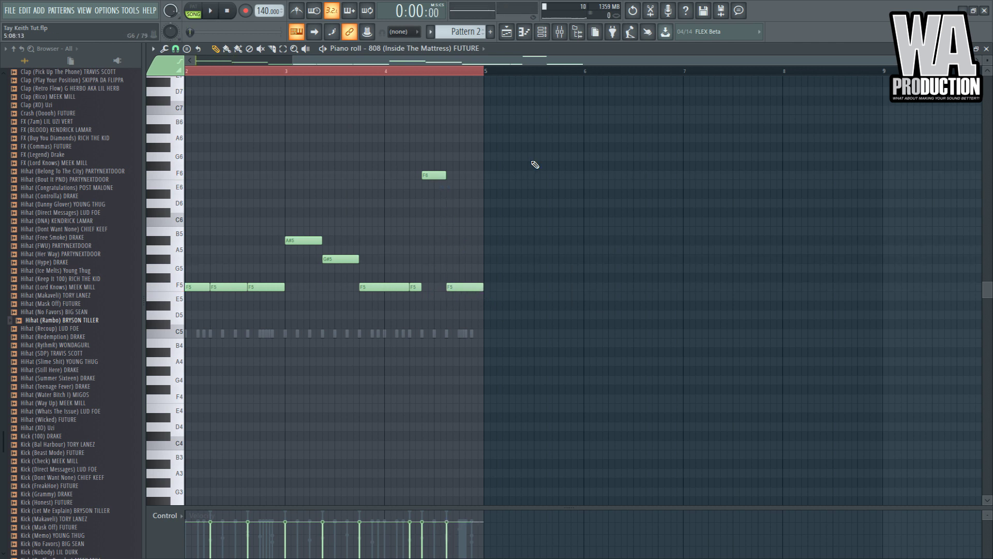
# - Check the 808 channel's envelope settings from the channel rack
pyautogui.click(559, 32)
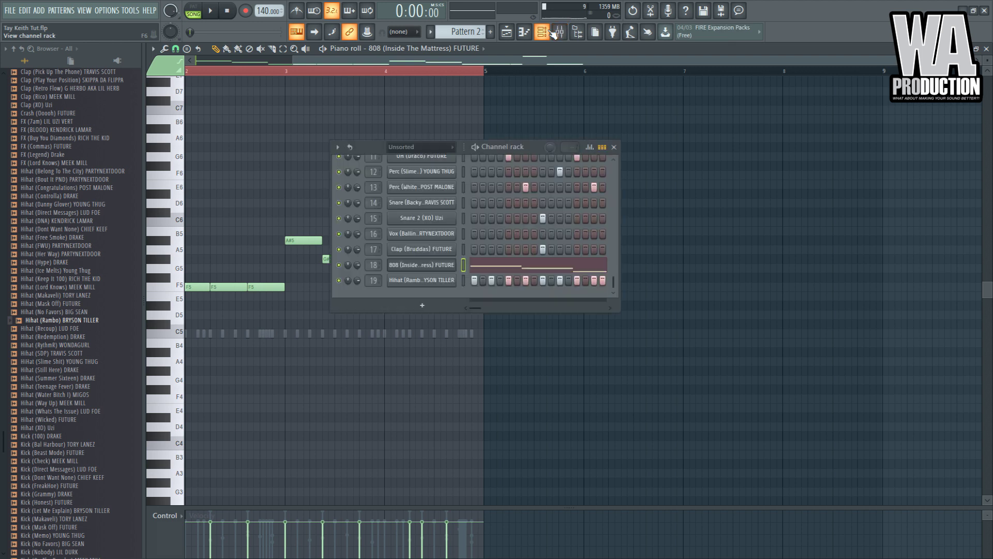
pyautogui.click(444, 269)
pyautogui.click(254, 230)
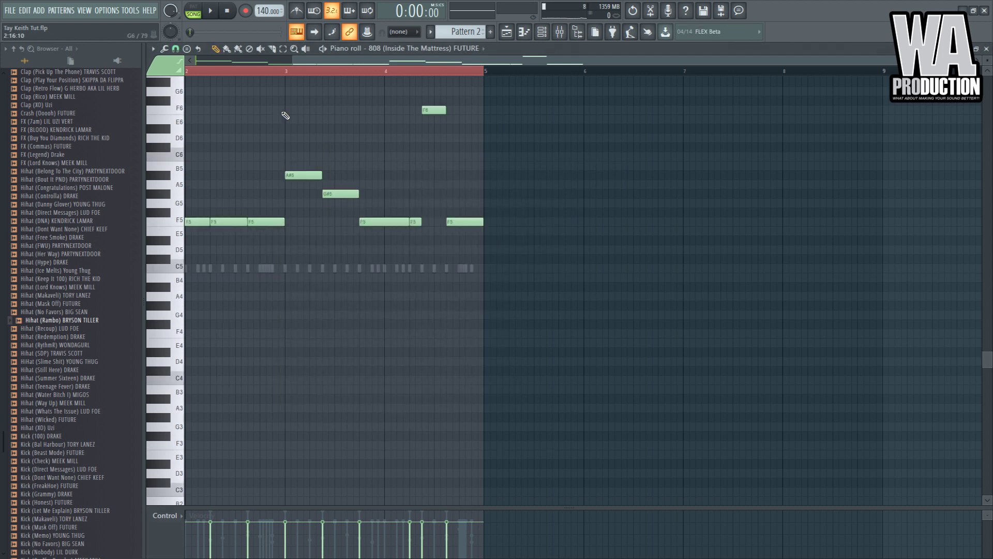
# - Try extra notes near the start of the 808 line and delete them again
pyautogui.hscroll(-2, 284, 110)
pyautogui.scroll(-3, 284, 111)
pyautogui.scroll(5, 244, 149)
pyautogui.click(204, 157)
pyautogui.rightClick(228, 158)
pyautogui.click(223, 156)
pyautogui.rightClick(245, 158)
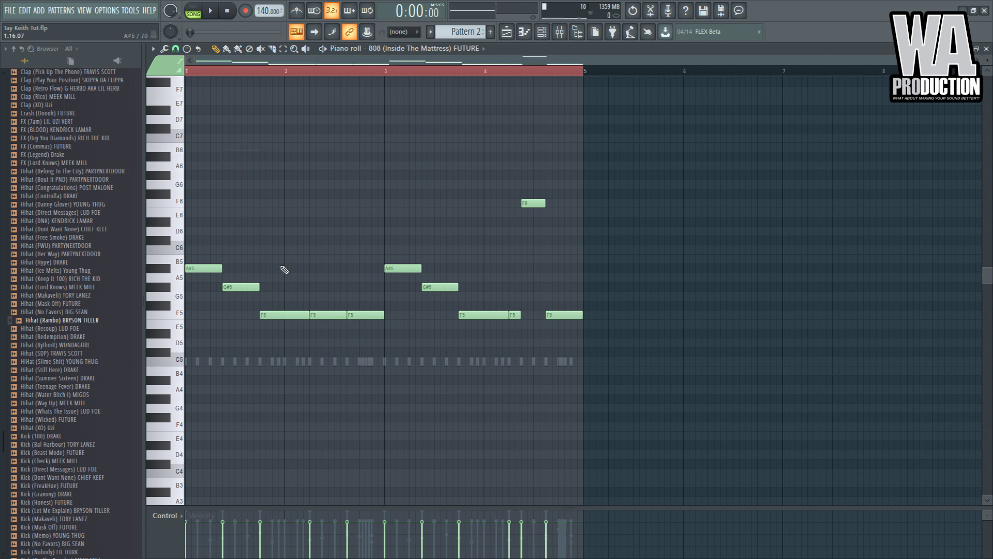
# - Play the 808 line and place an extra F6 note in bar 6 to hear playback past the pattern's end
pyautogui.press('space')
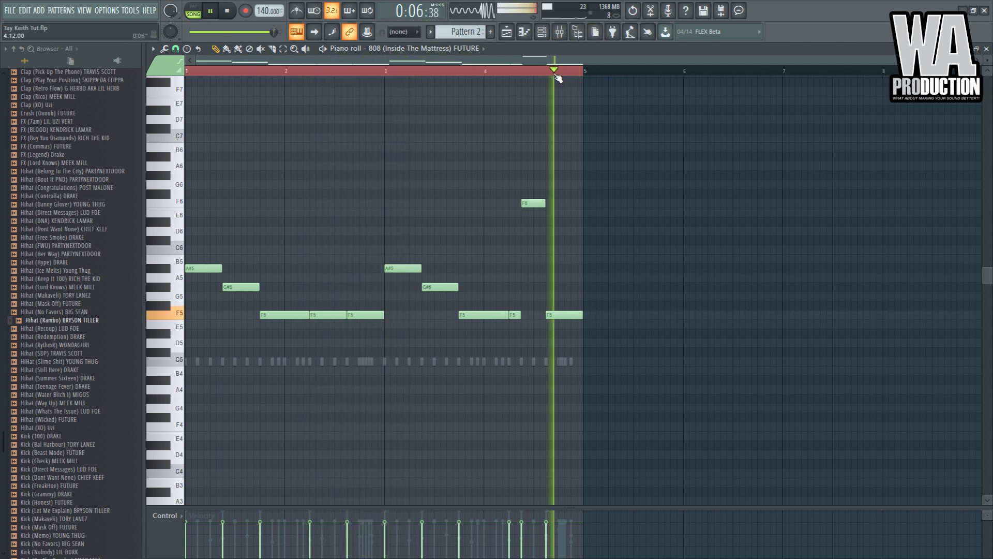
pyautogui.click(700, 203)
pyautogui.press('space')
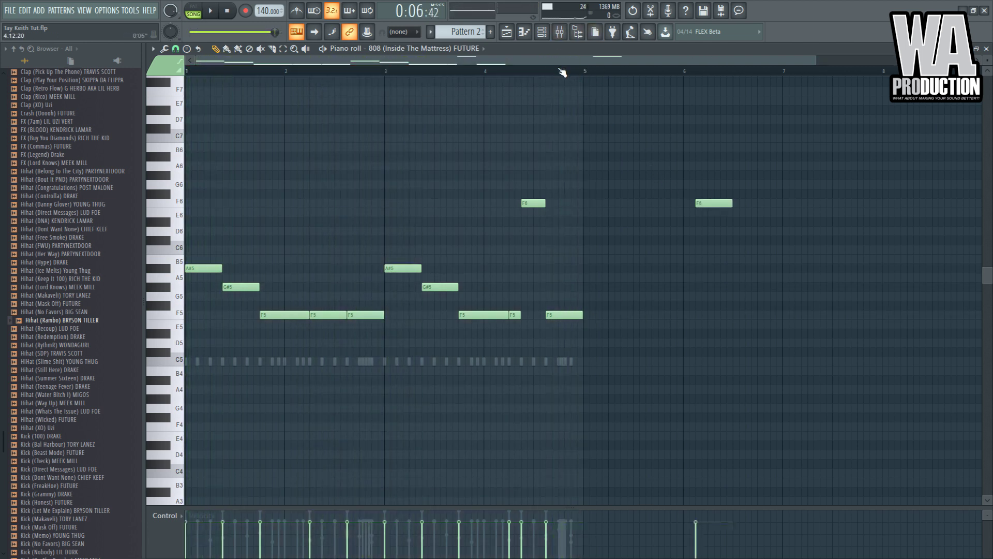
pyautogui.press('space')
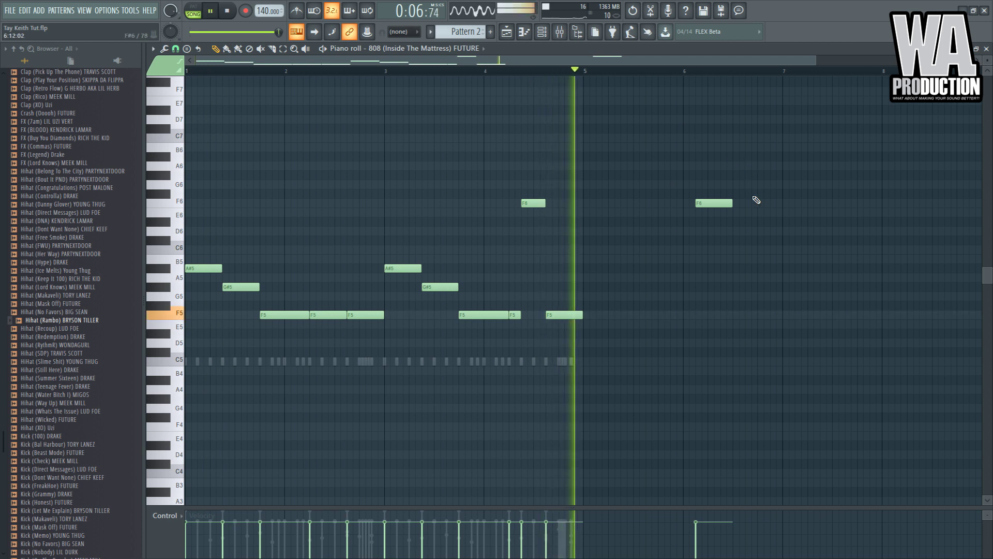
# - Switch playback to pattern mode and audition the 808 line from the F6 note in bar 4
pyautogui.press('l')
pyautogui.press('space')
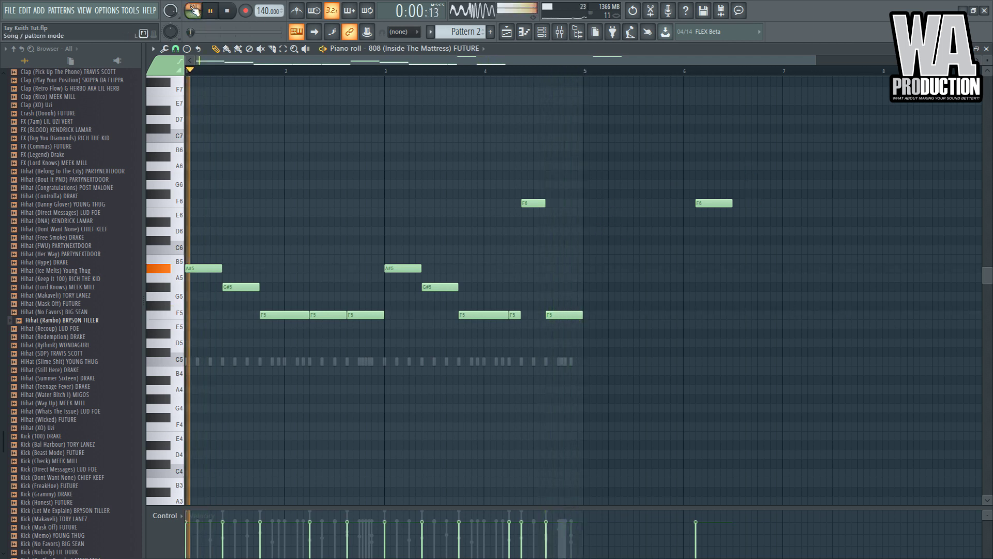
pyautogui.click(527, 69)
pyautogui.press('space')
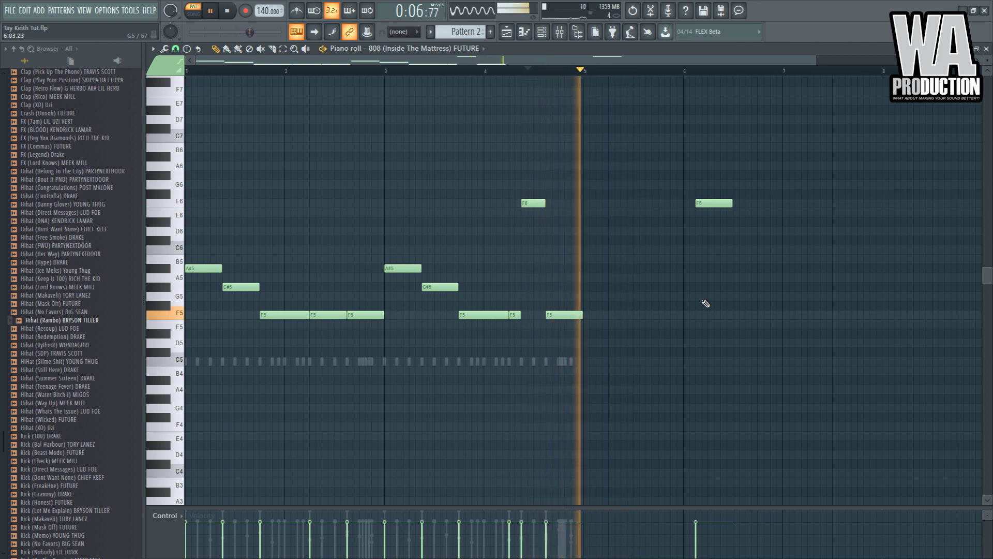
# - Delete the extra F6 note in bar 6, stop playback and return to the playlist
pyautogui.rightClick(703, 204)
pyautogui.press('space')
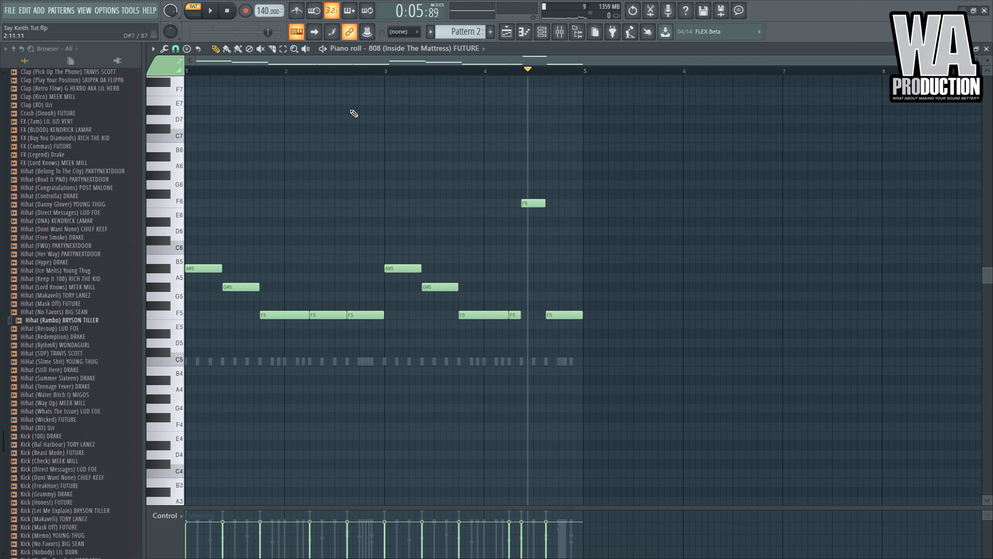
pyautogui.click(506, 32)
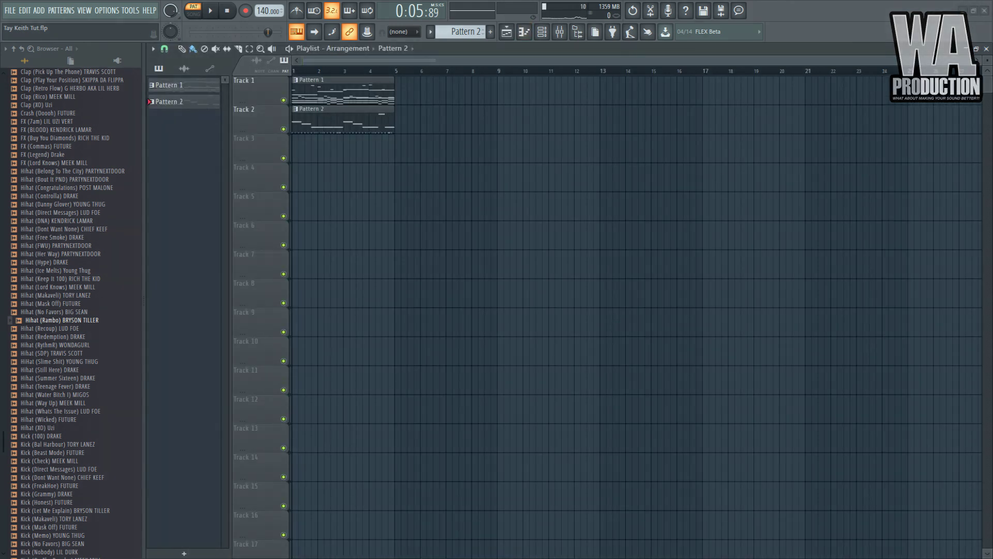